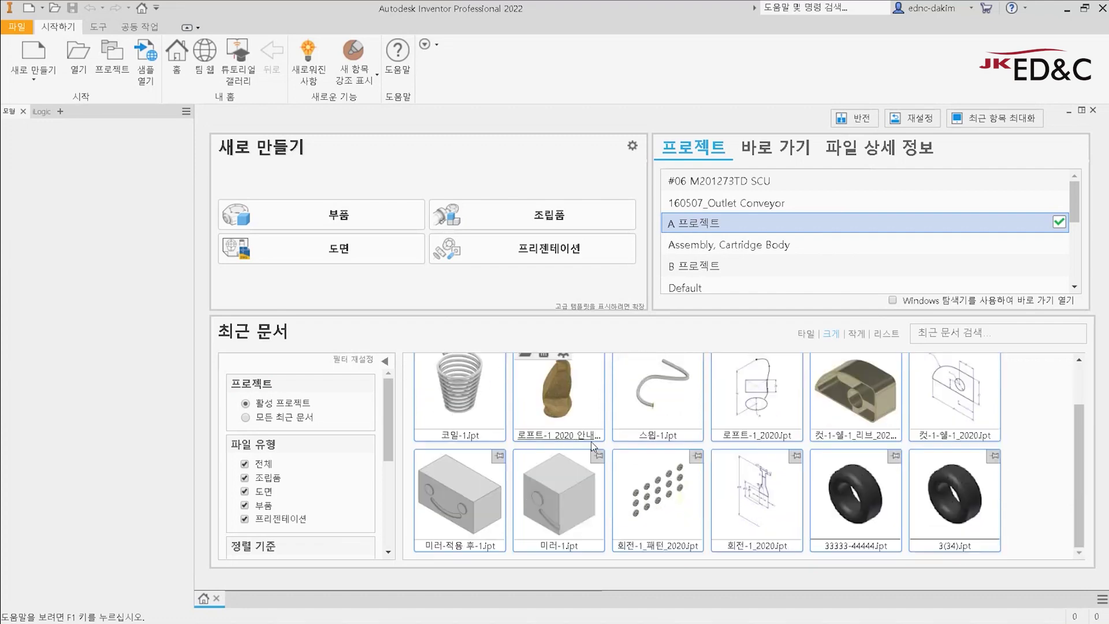
Step: Look through the recent documents and the project list on the home screen, and briefly open the new file dialog
{"action": "mouse_move", "coordinate": [623, 445]}
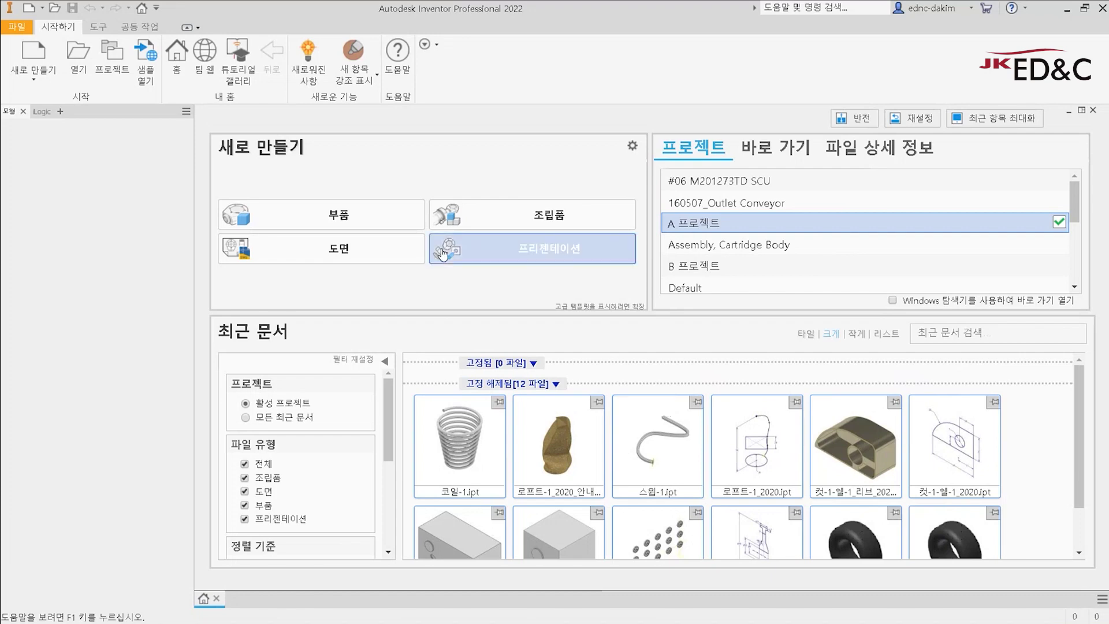
{"action": "scroll", "coordinate": [503, 407], "scroll_direction": "down", "scroll_amount": 1}
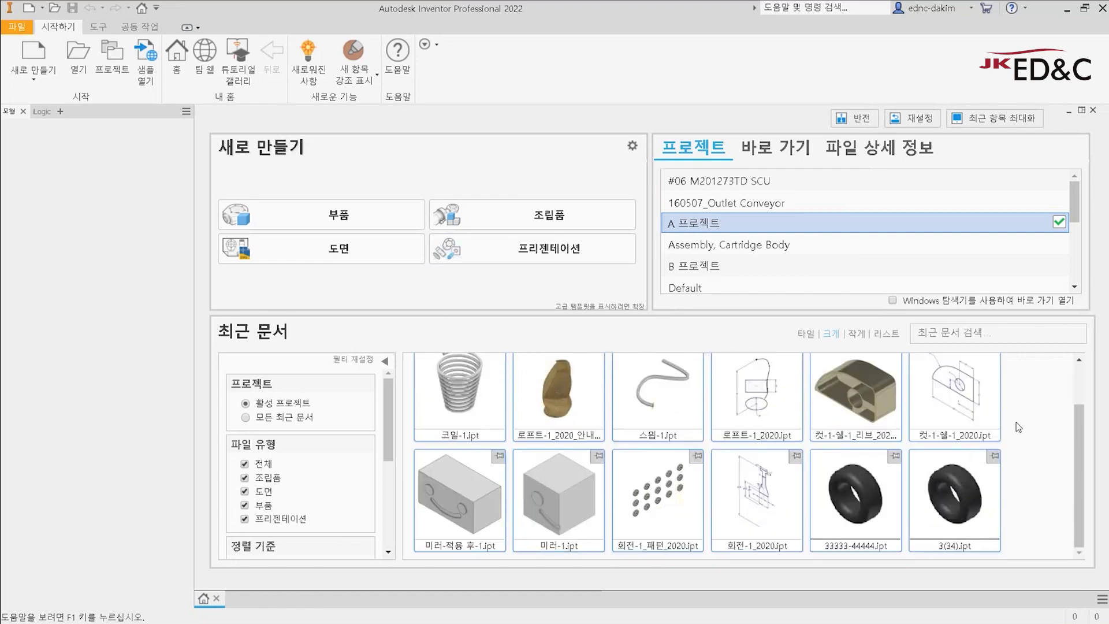
{"action": "scroll", "coordinate": [935, 405], "scroll_direction": "up", "scroll_amount": 1}
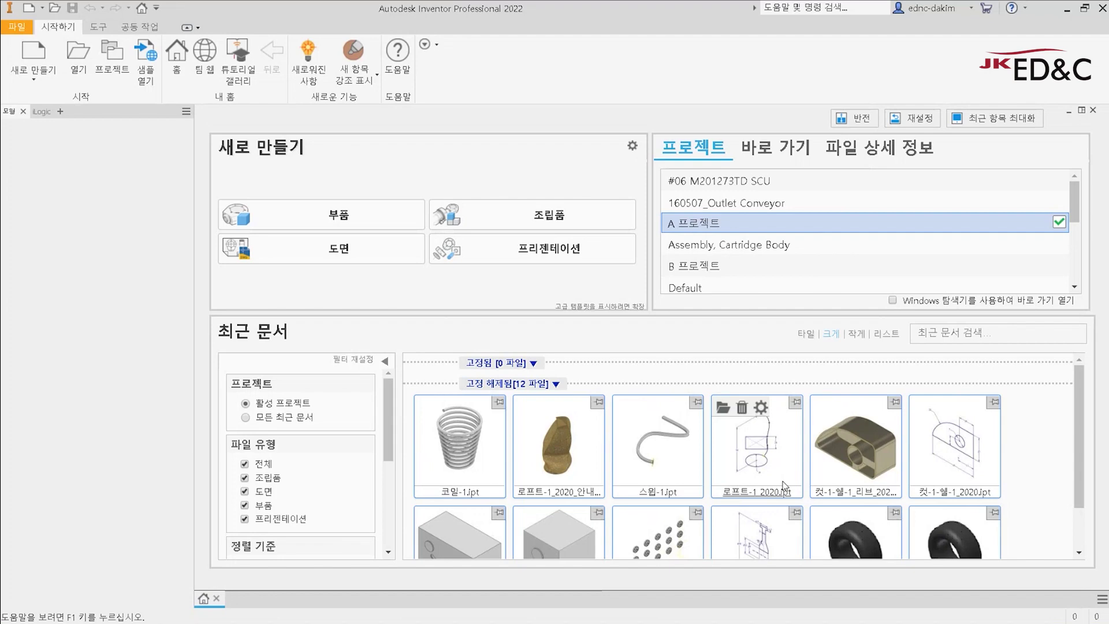
{"action": "scroll", "coordinate": [659, 462], "scroll_direction": "down", "scroll_amount": 1}
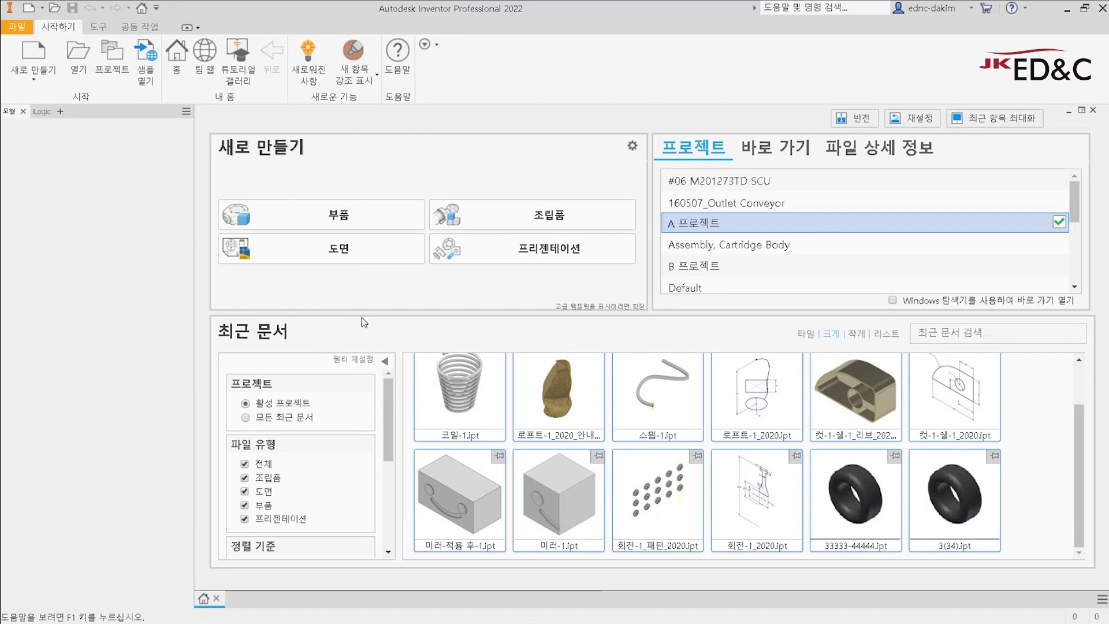
{"action": "scroll", "coordinate": [746, 226], "scroll_direction": "down", "scroll_amount": 5}
{"action": "scroll", "coordinate": [751, 241], "scroll_direction": "up", "scroll_amount": 5}
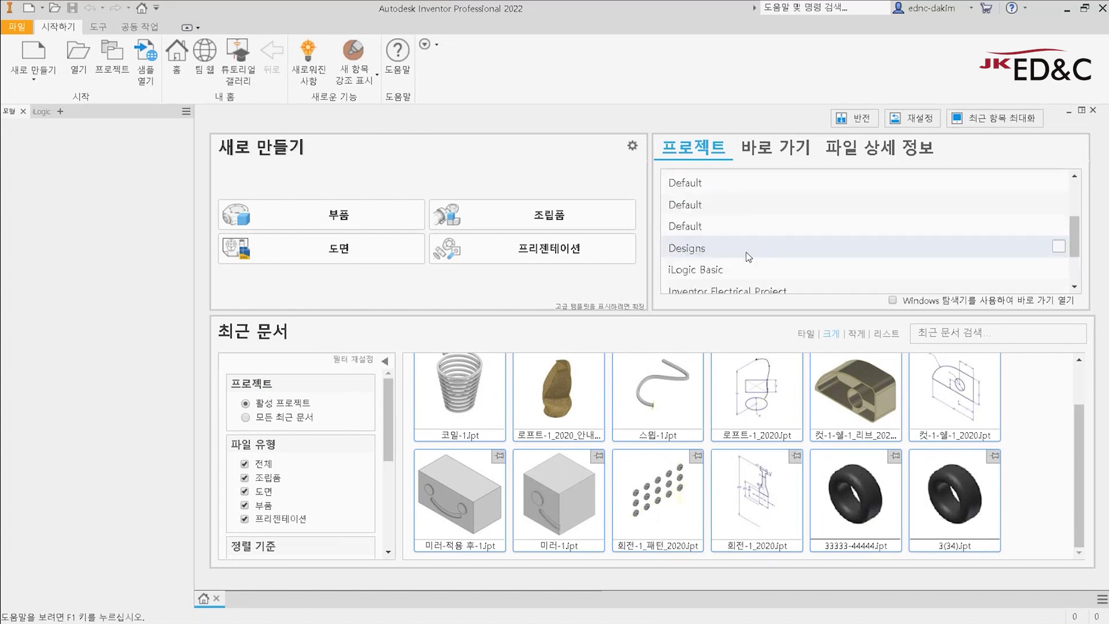
{"action": "scroll", "coordinate": [748, 257], "scroll_direction": "down", "scroll_amount": 5}
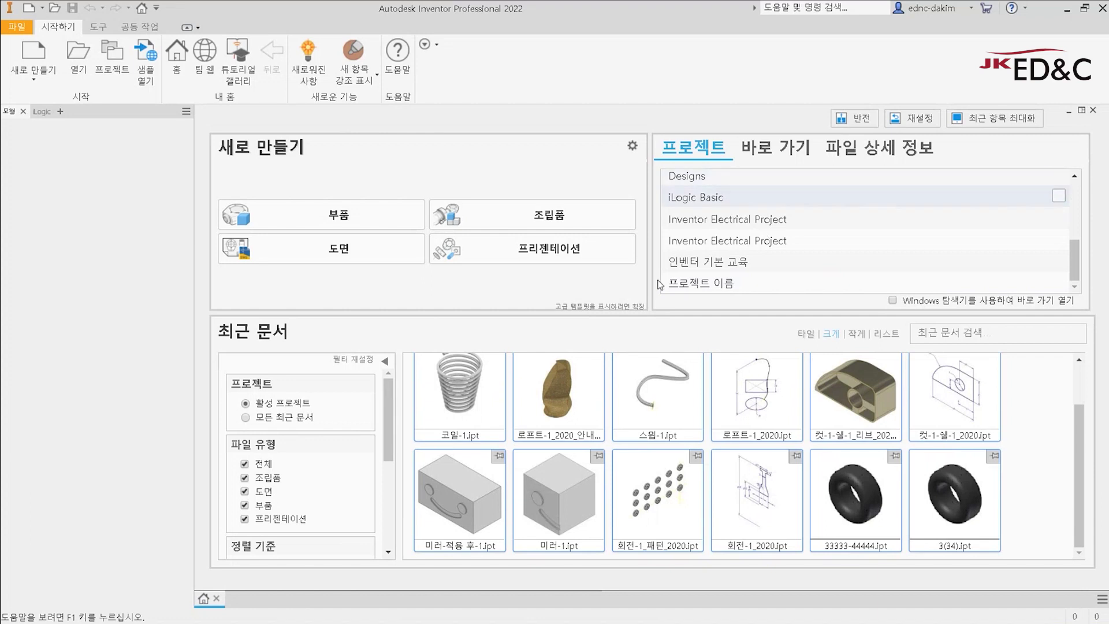
{"action": "left_click", "coordinate": [31, 73]}
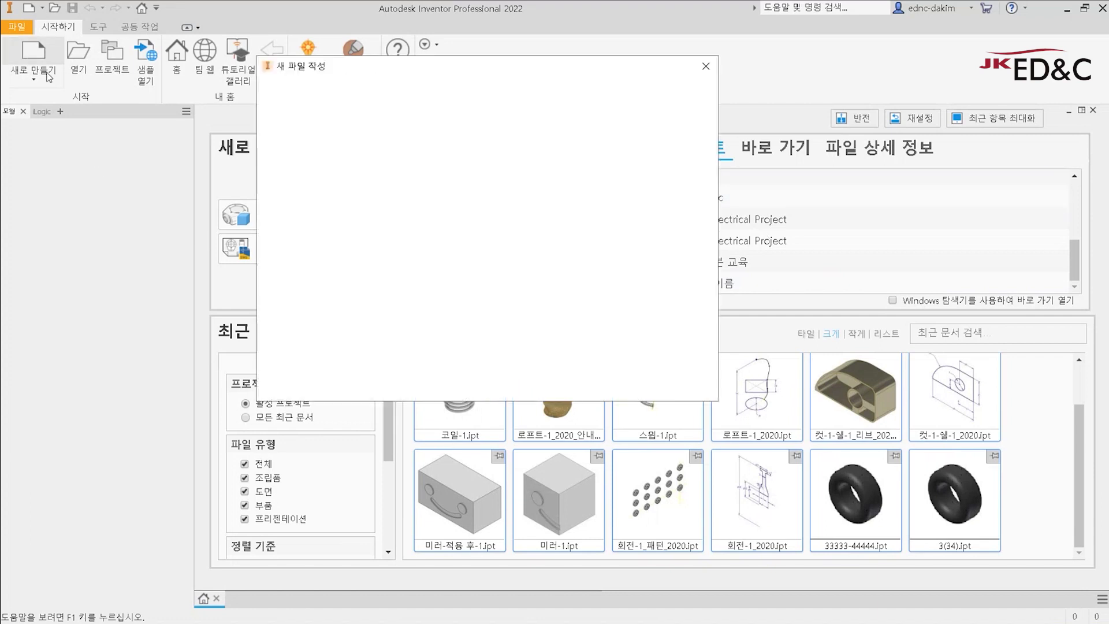
{"action": "left_click", "coordinate": [706, 66]}
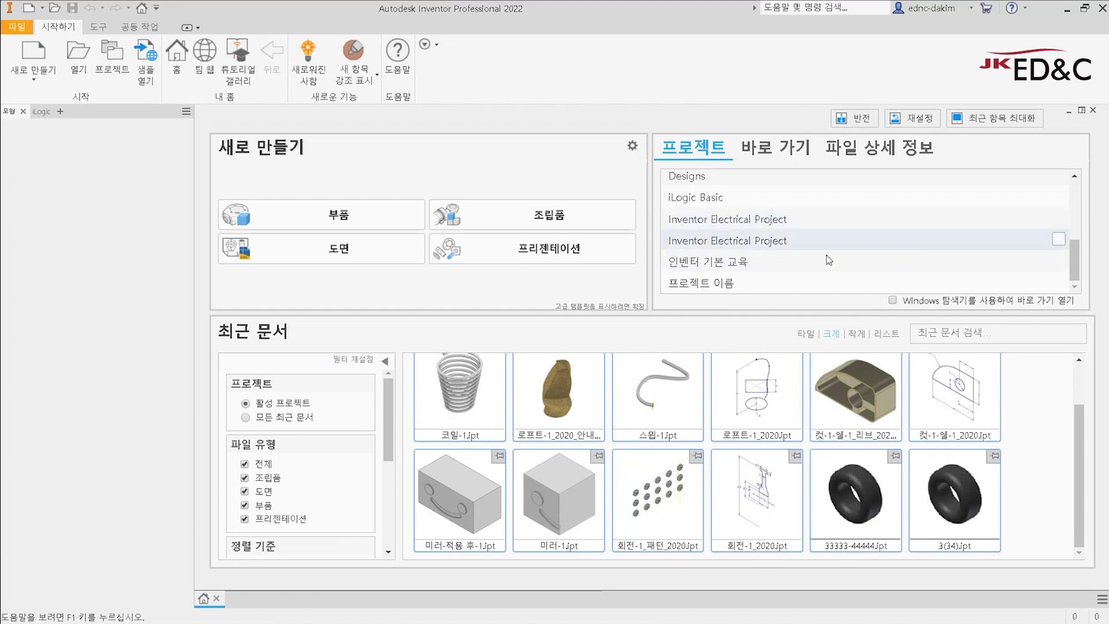
Step: Switch the active project between the first Default entry, A 프로젝트 and B 프로젝트 to compare their recent documents
{"action": "scroll", "coordinate": [768, 248], "scroll_direction": "up", "scroll_amount": 3}
{"action": "scroll", "coordinate": [745, 253], "scroll_direction": "down", "scroll_amount": 2}
{"action": "double_click", "coordinate": [723, 224]}
{"action": "scroll", "coordinate": [723, 229], "scroll_direction": "up", "scroll_amount": 2}
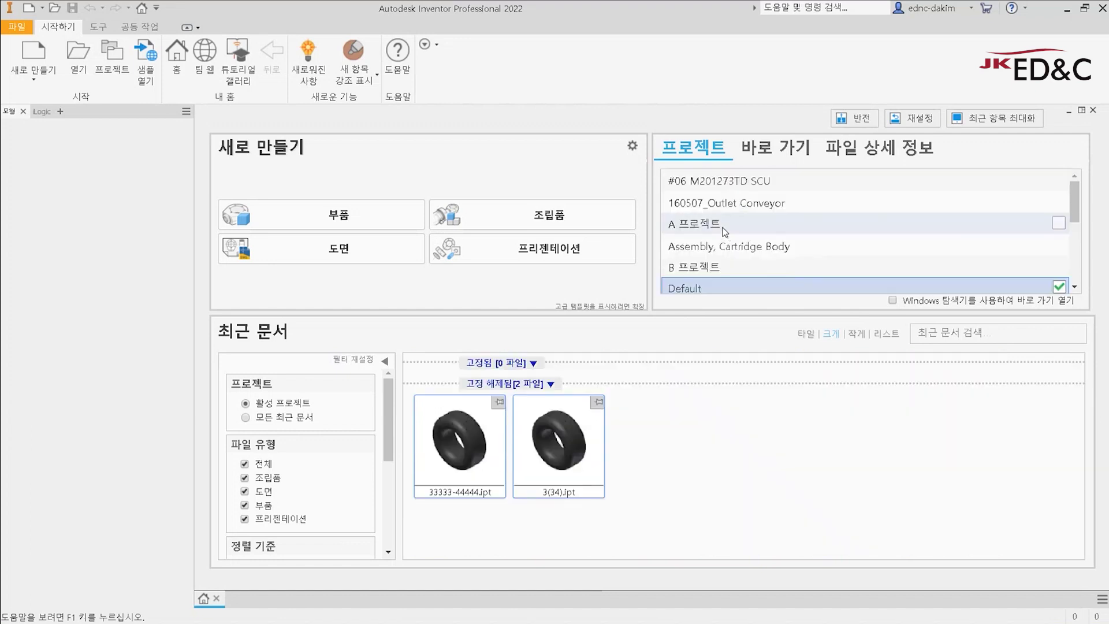
{"action": "double_click", "coordinate": [723, 223]}
{"action": "double_click", "coordinate": [726, 267]}
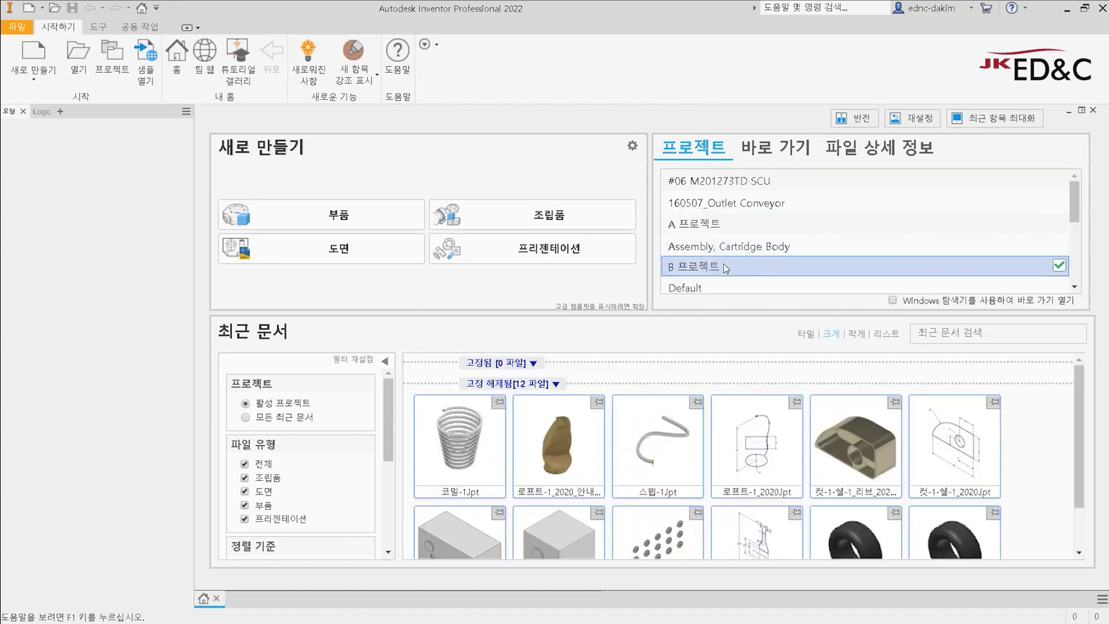
Step: Activate the first and second Default projects in turn to compare the recent documents listed for each
{"action": "left_click", "coordinate": [715, 229]}
{"action": "scroll", "coordinate": [714, 229], "scroll_direction": "down", "scroll_amount": 2}
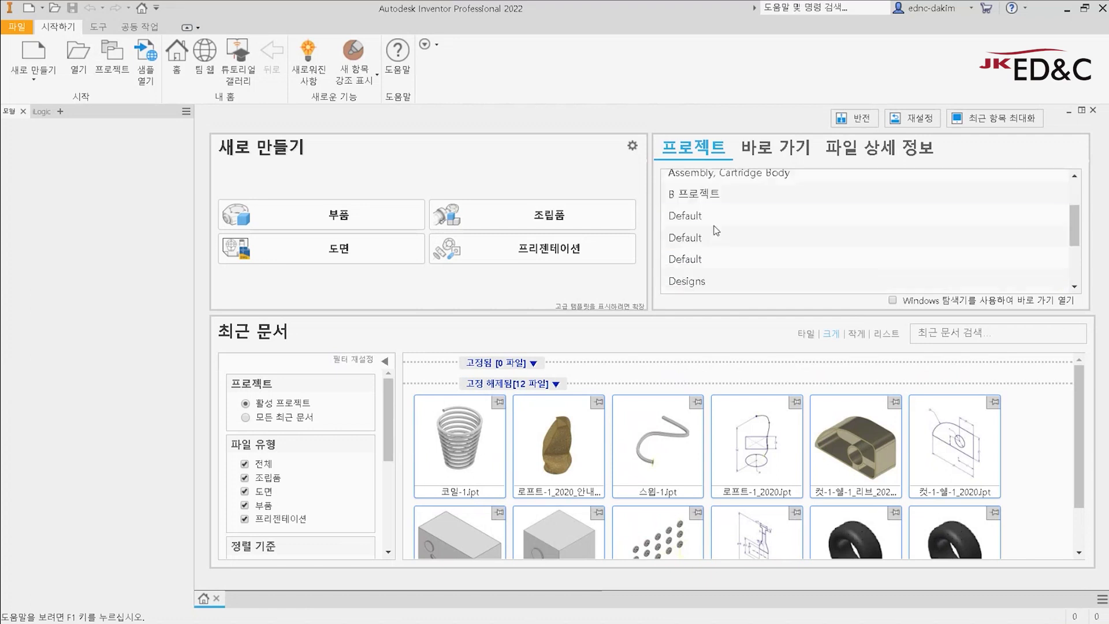
{"action": "double_click", "coordinate": [722, 215]}
{"action": "scroll", "coordinate": [730, 254], "scroll_direction": "up", "scroll_amount": 2}
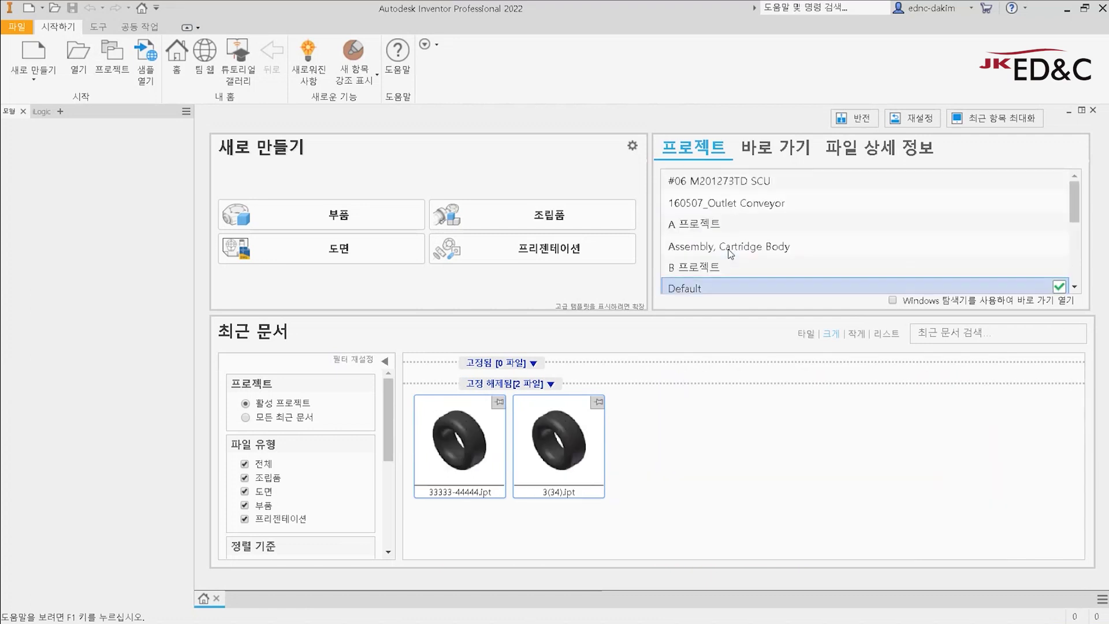
{"action": "scroll", "coordinate": [731, 254], "scroll_direction": "down", "scroll_amount": 2}
{"action": "double_click", "coordinate": [729, 250]}
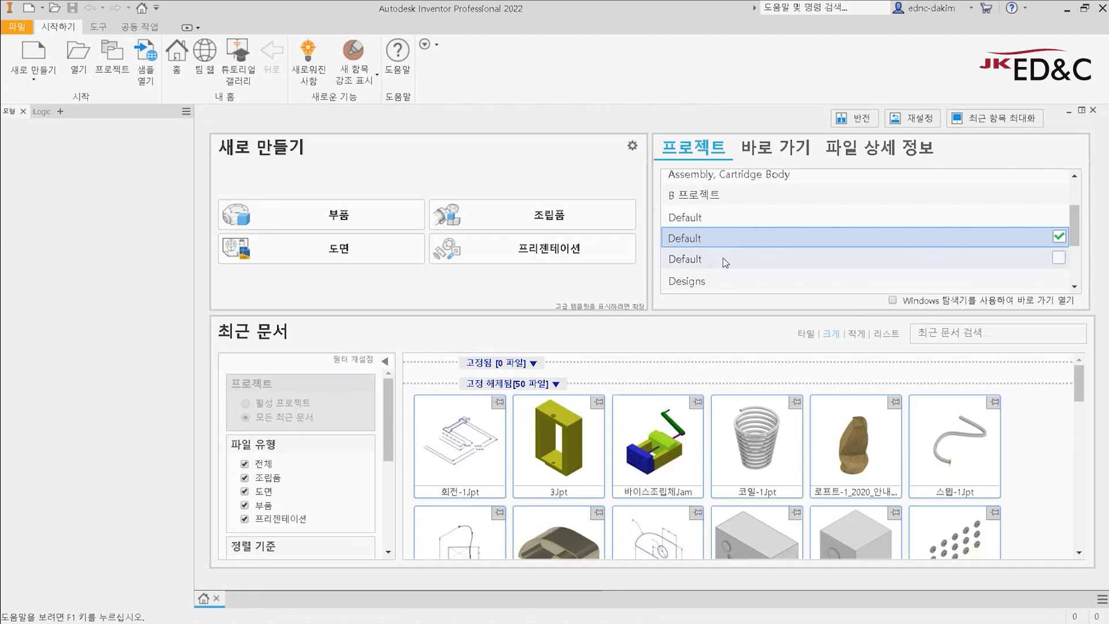
Step: Activate 인벤터 기본 교육 and 프로젝트 이름 in turn, and return to A 프로젝트 as the active project
{"action": "scroll", "coordinate": [726, 260], "scroll_direction": "down", "scroll_amount": 3}
{"action": "double_click", "coordinate": [725, 263]}
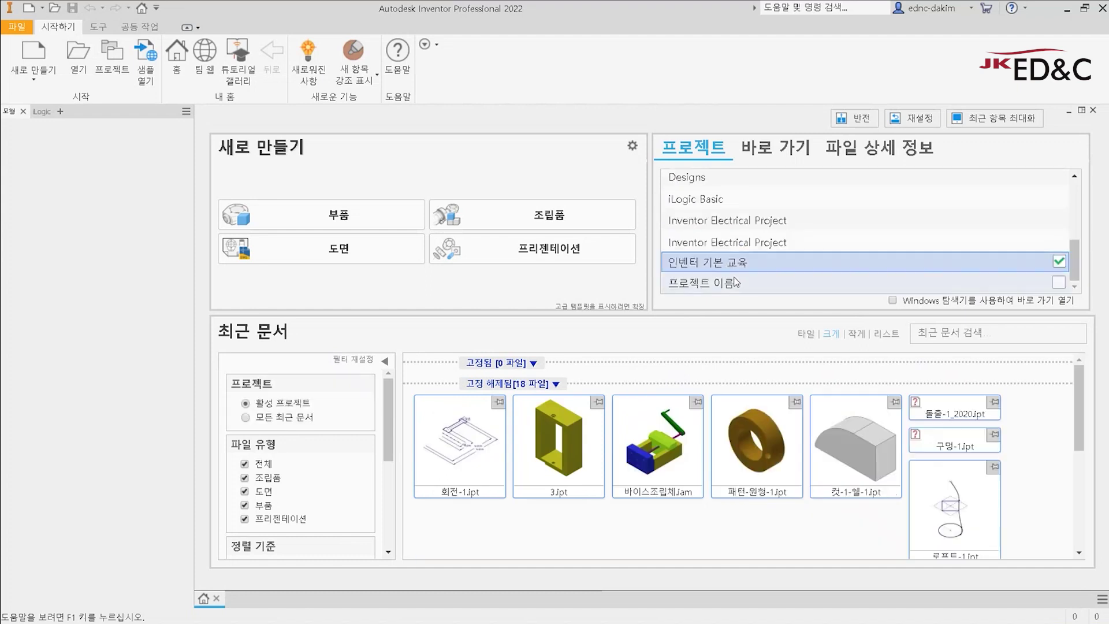
{"action": "double_click", "coordinate": [735, 284]}
{"action": "scroll", "coordinate": [731, 274], "scroll_direction": "up", "scroll_amount": 2}
{"action": "scroll", "coordinate": [728, 272], "scroll_direction": "up", "scroll_amount": 3}
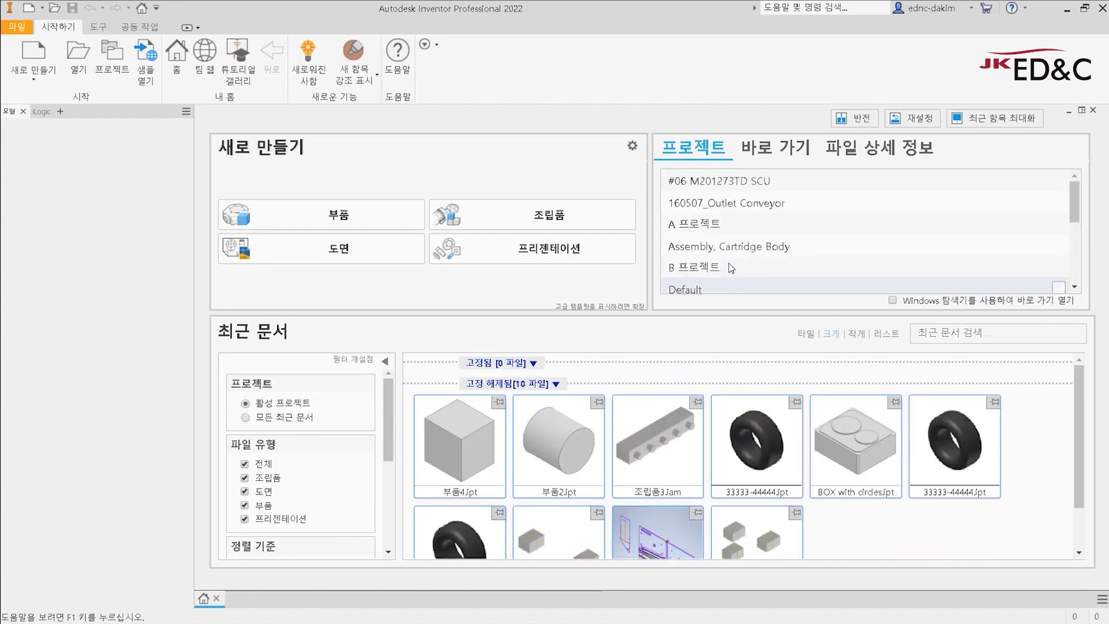
{"action": "double_click", "coordinate": [714, 224]}
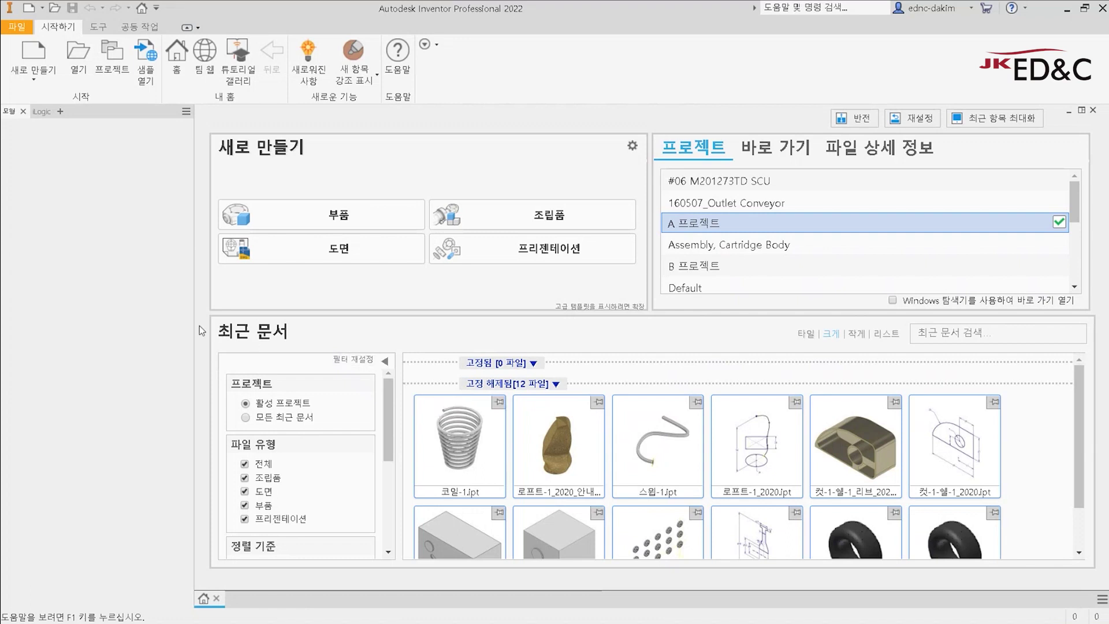
Step: Turn off 시작 시 내 홈 표시 in the general application options, apply the change and close Inventor
{"action": "left_click", "coordinate": [100, 28]}
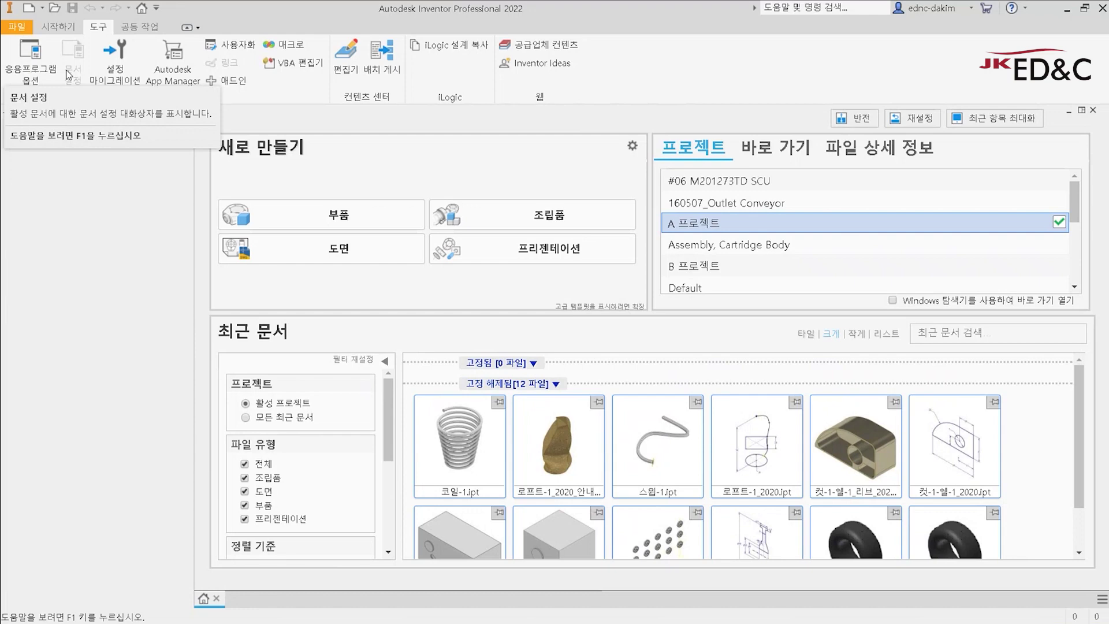
{"action": "left_click", "coordinate": [26, 84]}
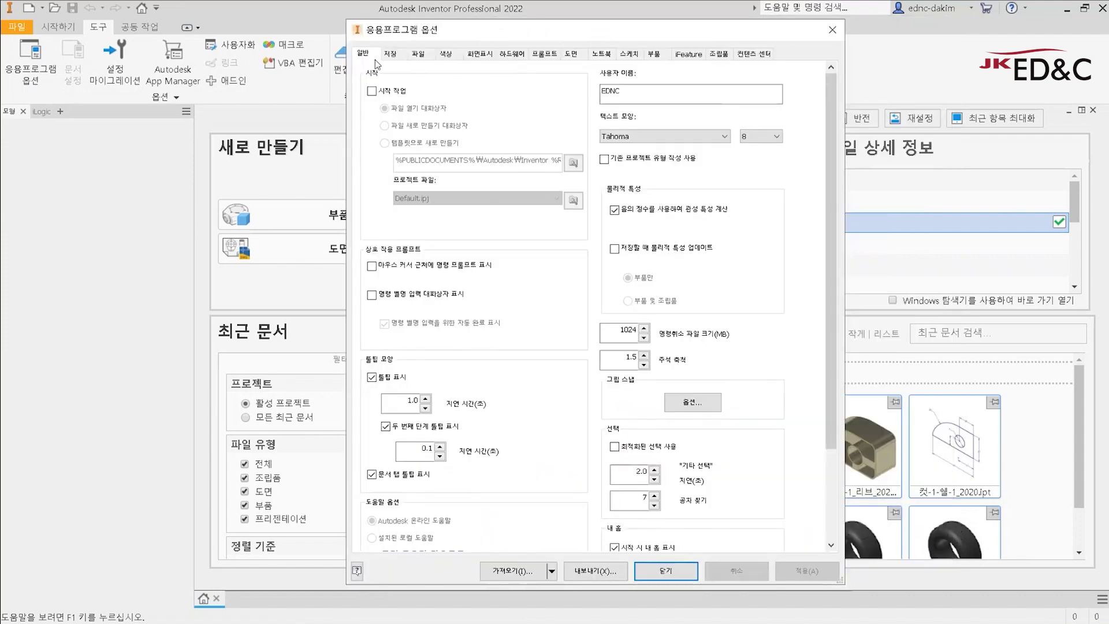
{"action": "left_click_drag", "start_coordinate": [829, 334], "coordinate": [837, 490]}
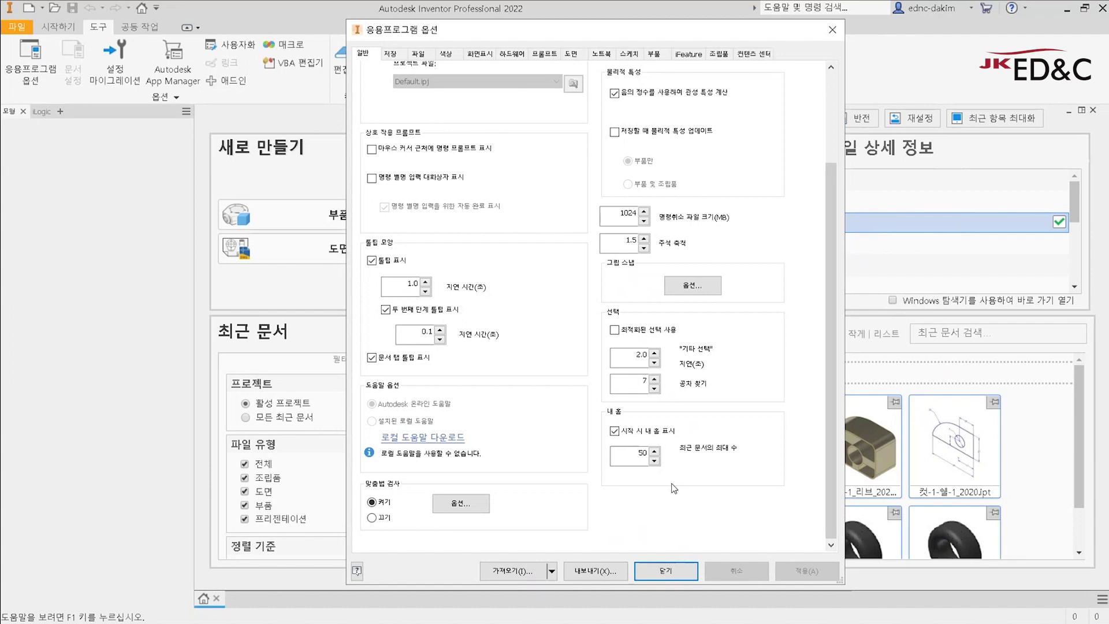
{"action": "left_click", "coordinate": [665, 438]}
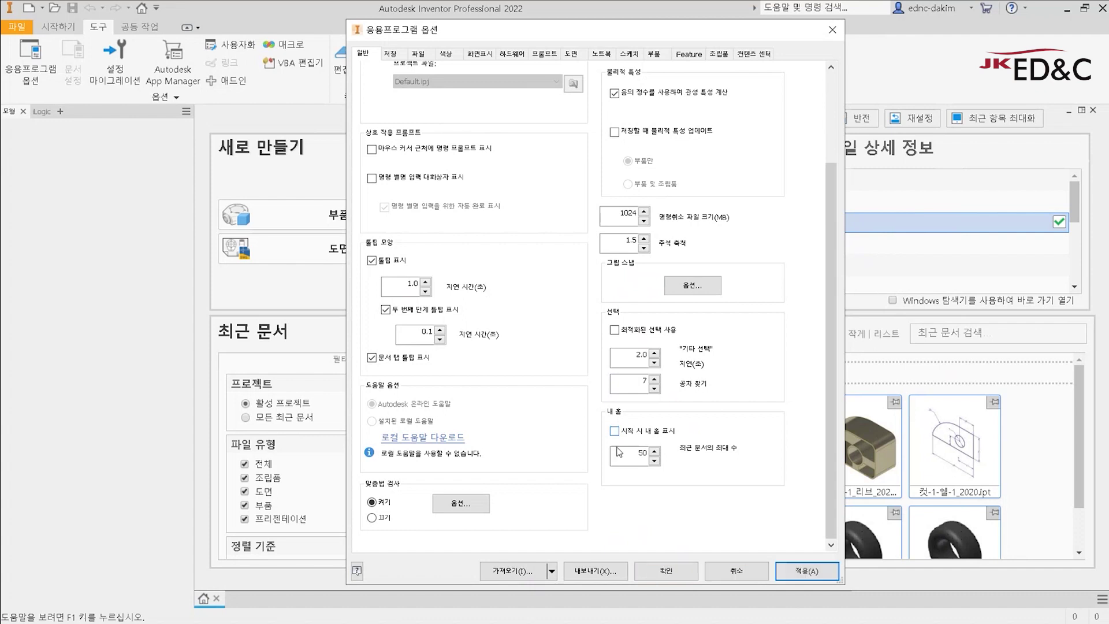
{"action": "left_click", "coordinate": [666, 572]}
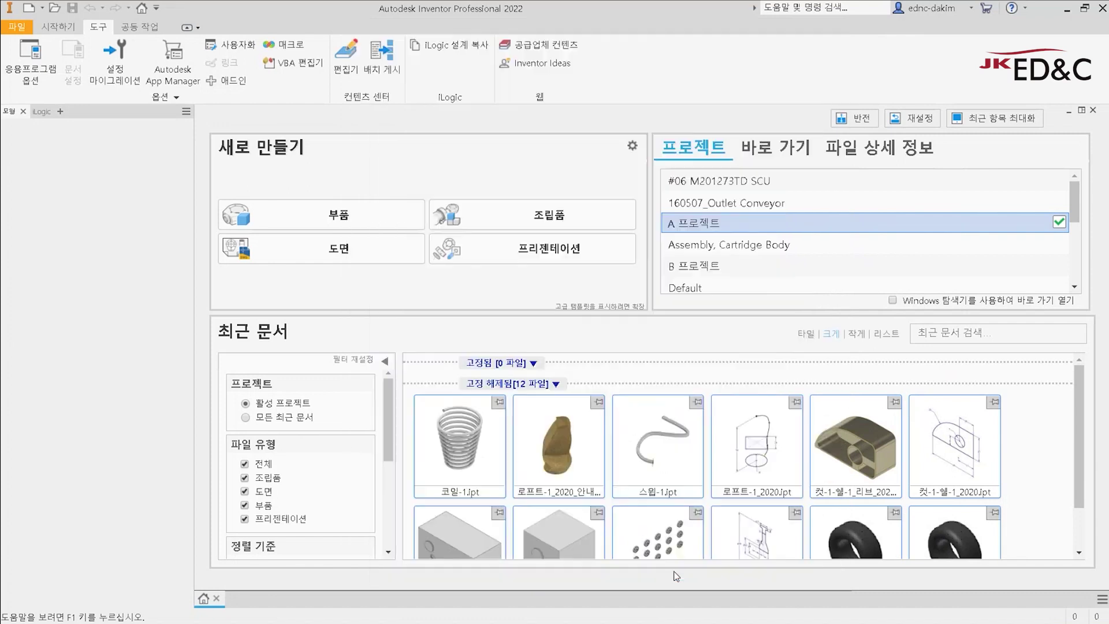
{"action": "left_click", "coordinate": [1100, 17]}
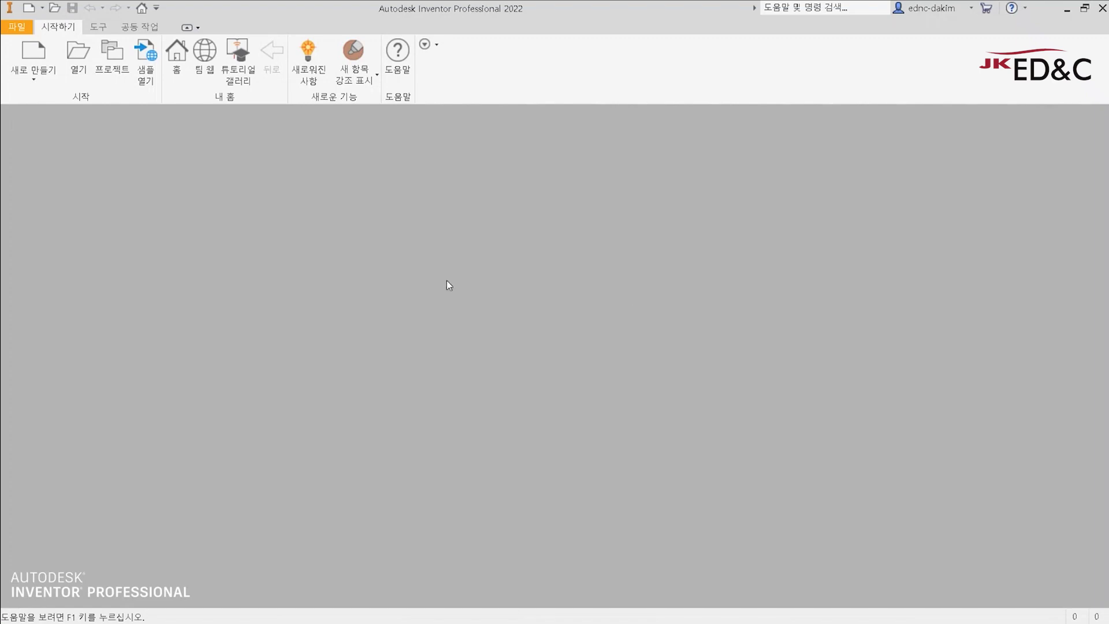
Step: Check the 내 홈 startup setting in the general application options and close the dialog without changes
{"action": "left_click", "coordinate": [98, 26]}
{"action": "left_click", "coordinate": [56, 77]}
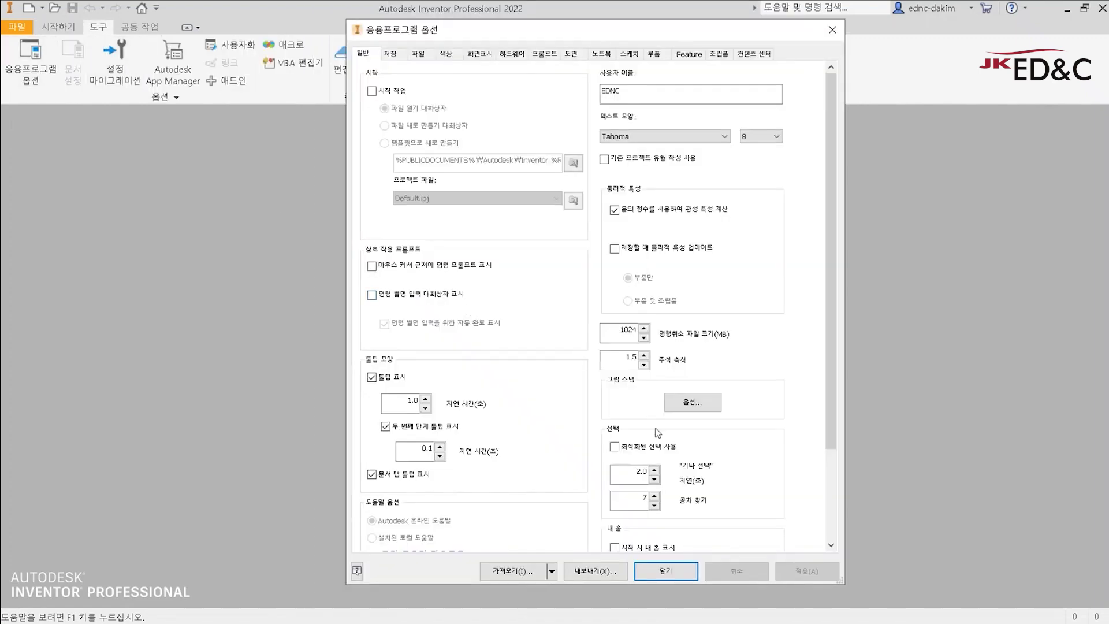
{"action": "scroll", "coordinate": [832, 424], "scroll_direction": "down", "scroll_amount": 4}
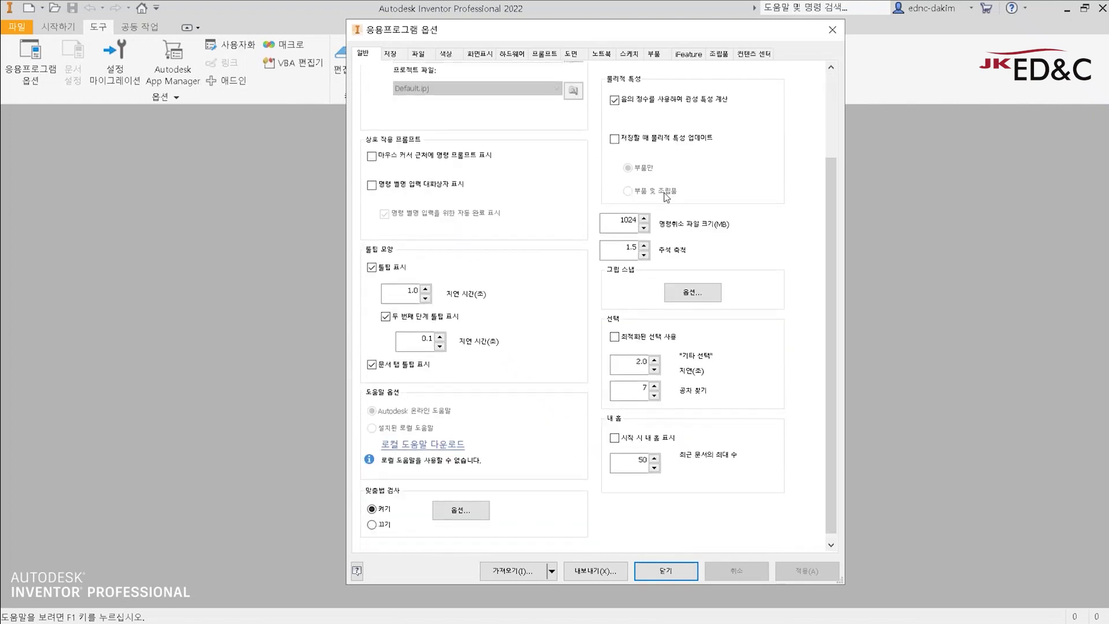
{"action": "left_click", "coordinate": [833, 29]}
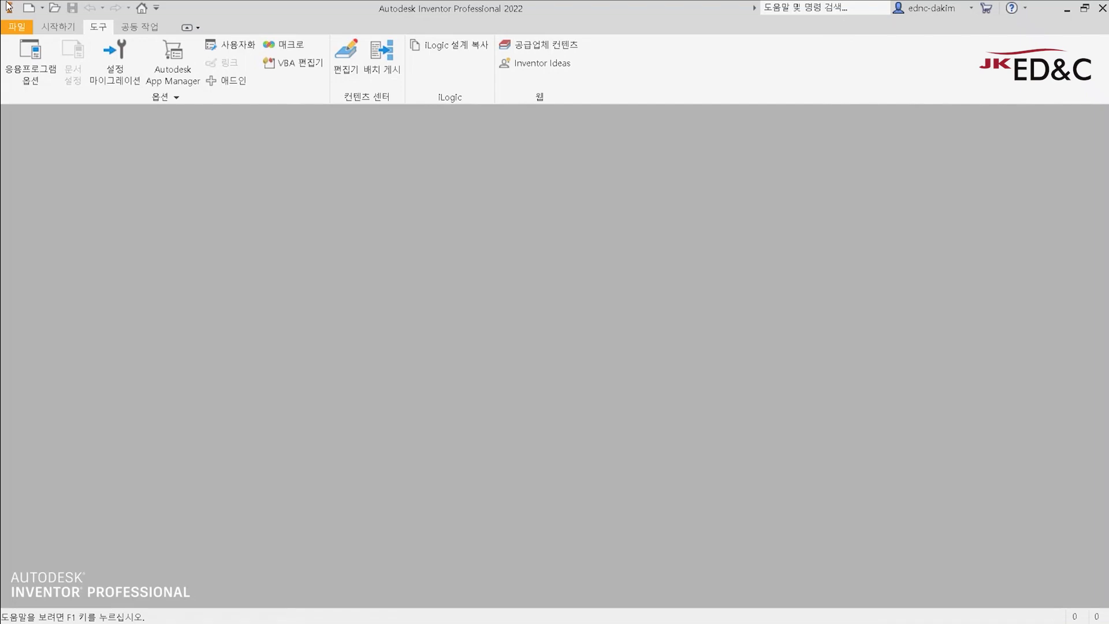
Step: Open the My Home page manually, practise closing and reopening it, and leave it open
{"action": "left_click", "coordinate": [58, 27]}
{"action": "left_click", "coordinate": [176, 63]}
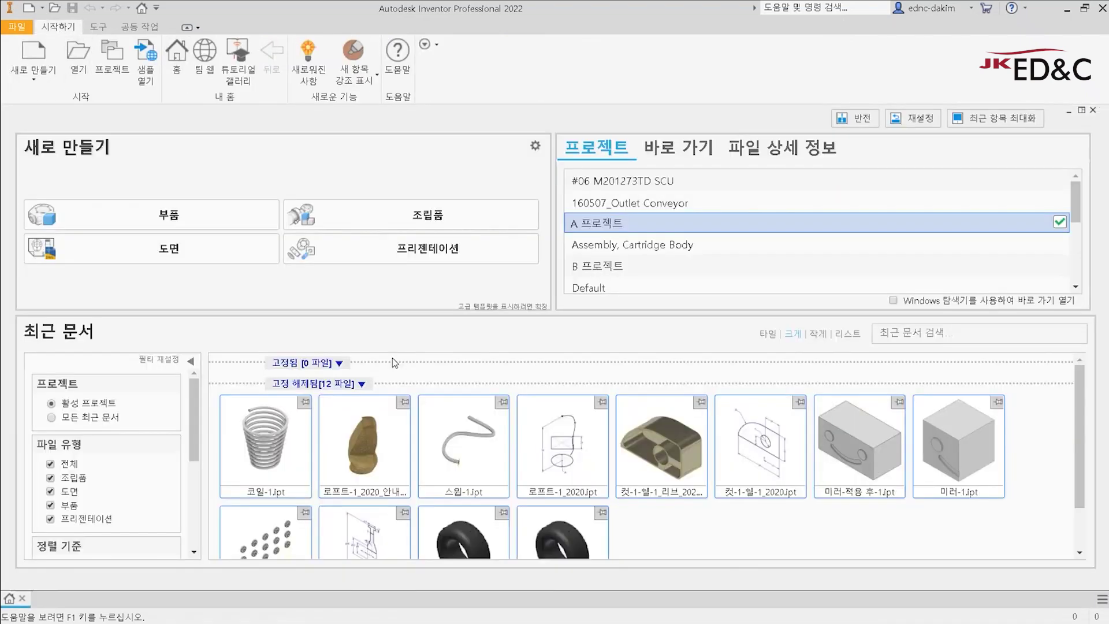
{"action": "left_click", "coordinate": [1092, 111]}
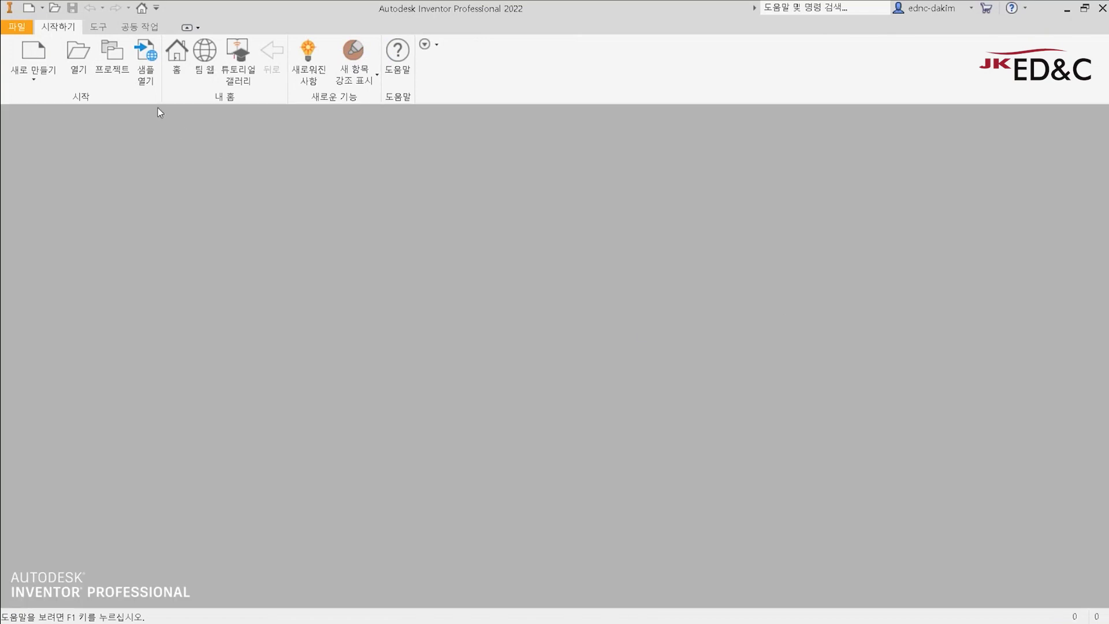
{"action": "left_click", "coordinate": [176, 57]}
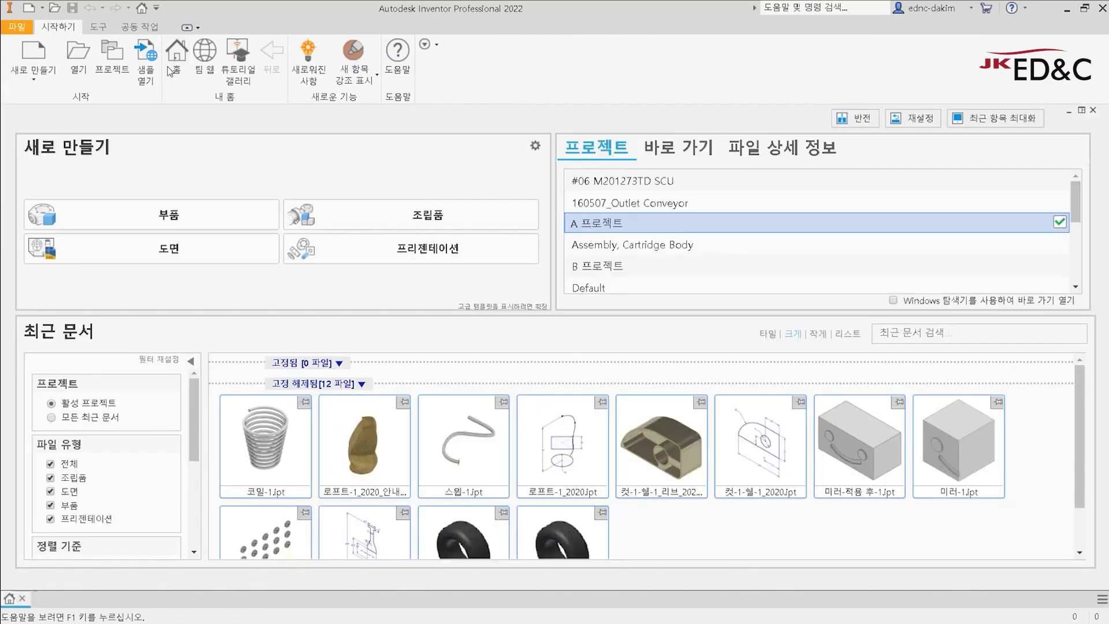
{"action": "left_click", "coordinate": [1092, 110]}
{"action": "left_click", "coordinate": [176, 60]}
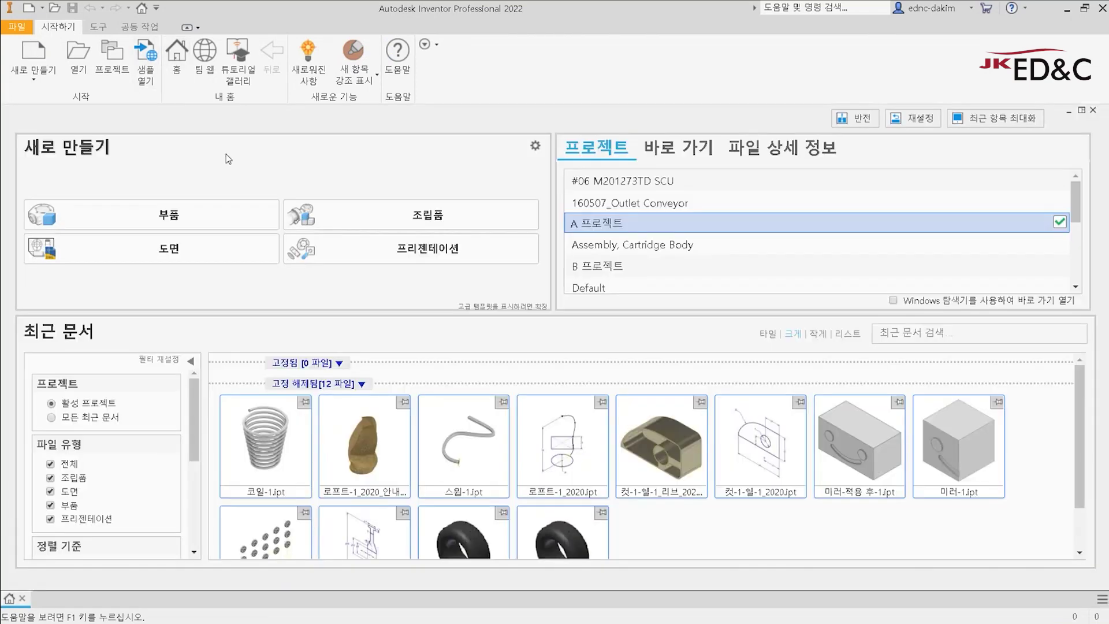
{"action": "scroll", "coordinate": [668, 366], "scroll_direction": "down", "scroll_amount": 1}
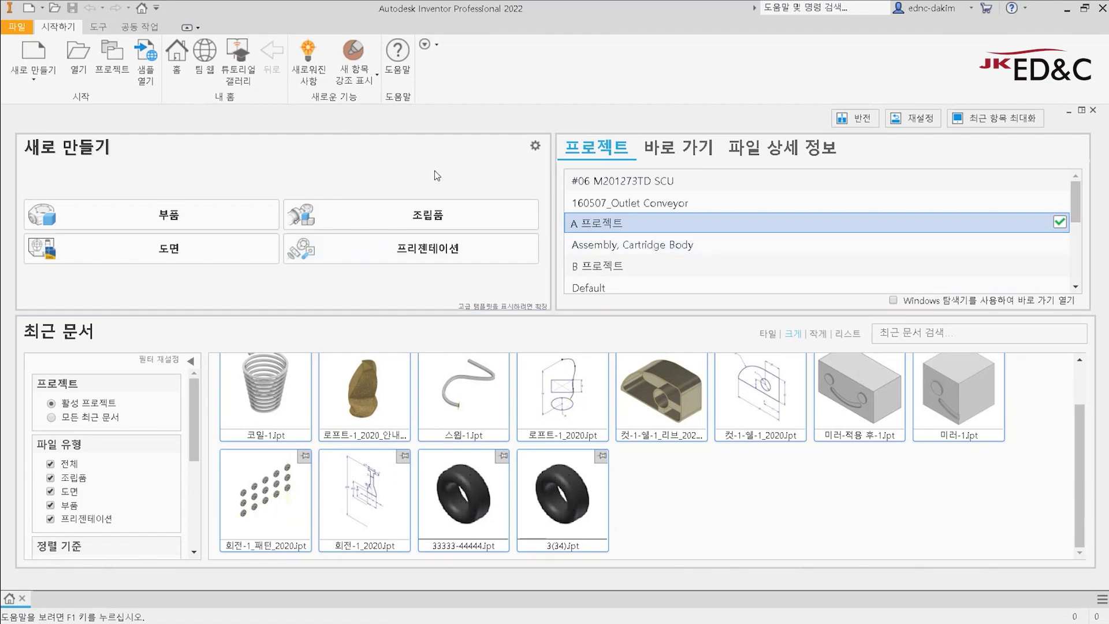
Step: Set the maximum number of recent documents to 5 in the general application options, confirm, and reselect A 프로젝트 to refresh the recent list
{"action": "left_click", "coordinate": [98, 27]}
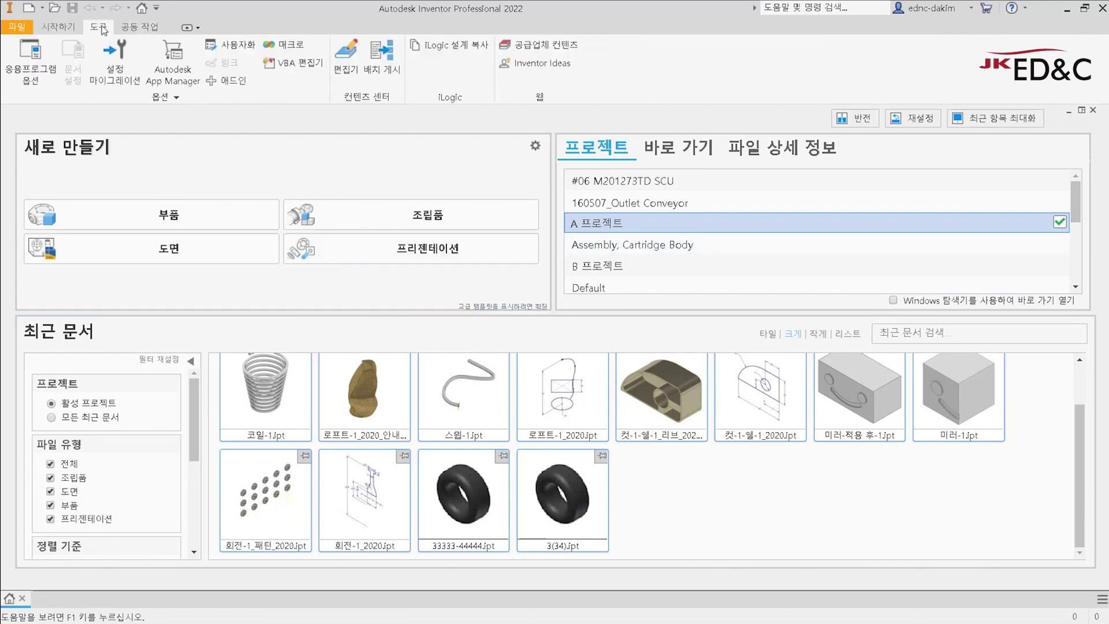
{"action": "left_click", "coordinate": [50, 82]}
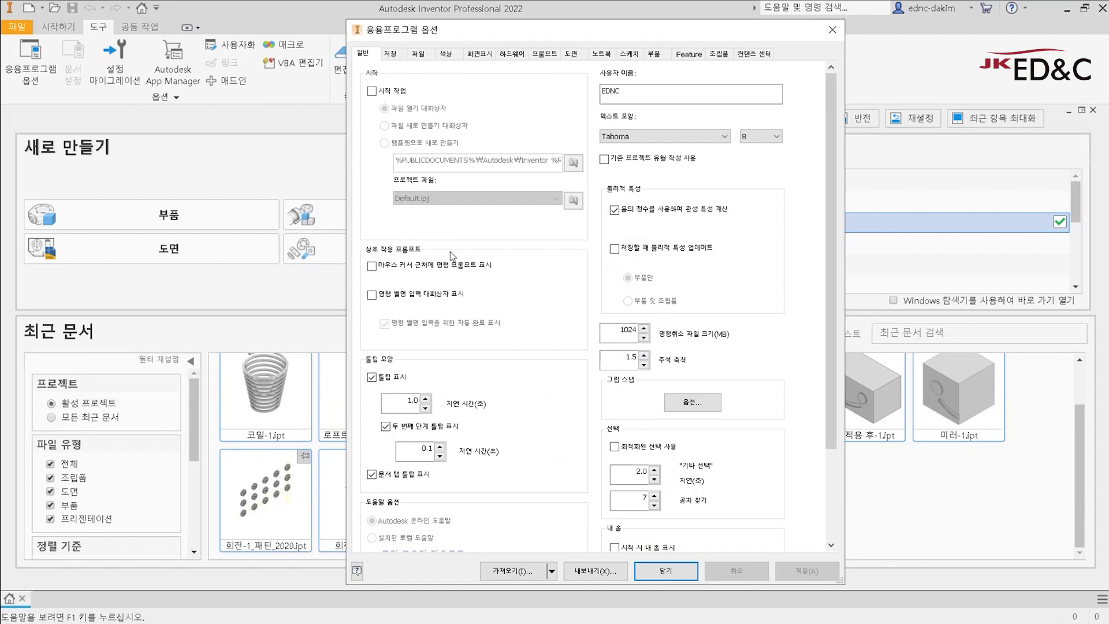
{"action": "scroll", "coordinate": [809, 347], "scroll_direction": "down", "scroll_amount": 3}
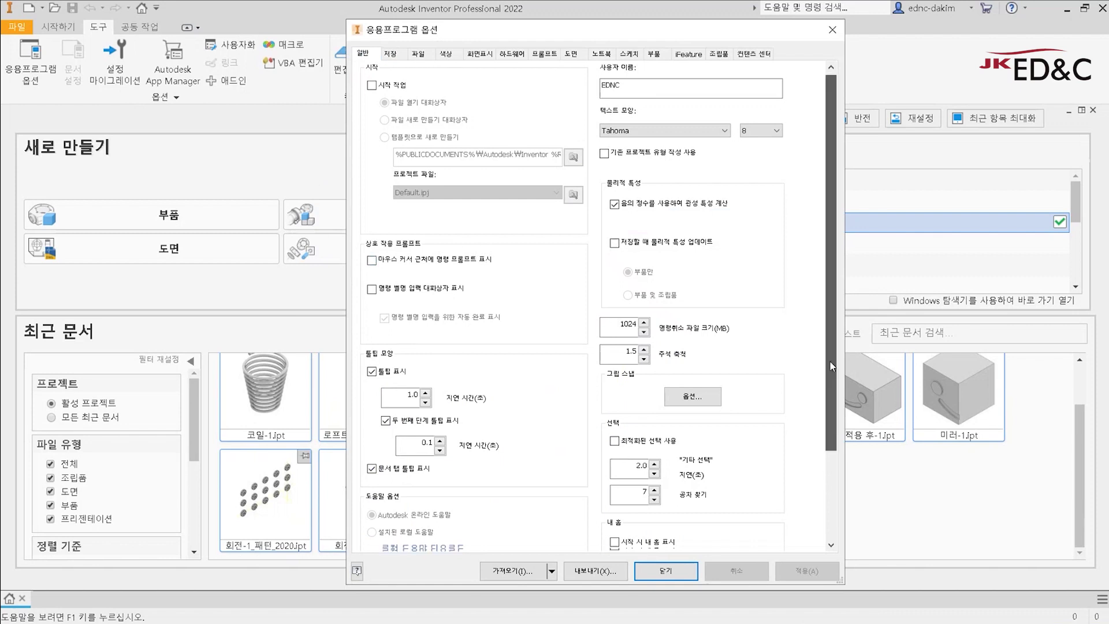
{"action": "left_click_drag", "start_coordinate": [631, 459], "coordinate": [663, 467]}
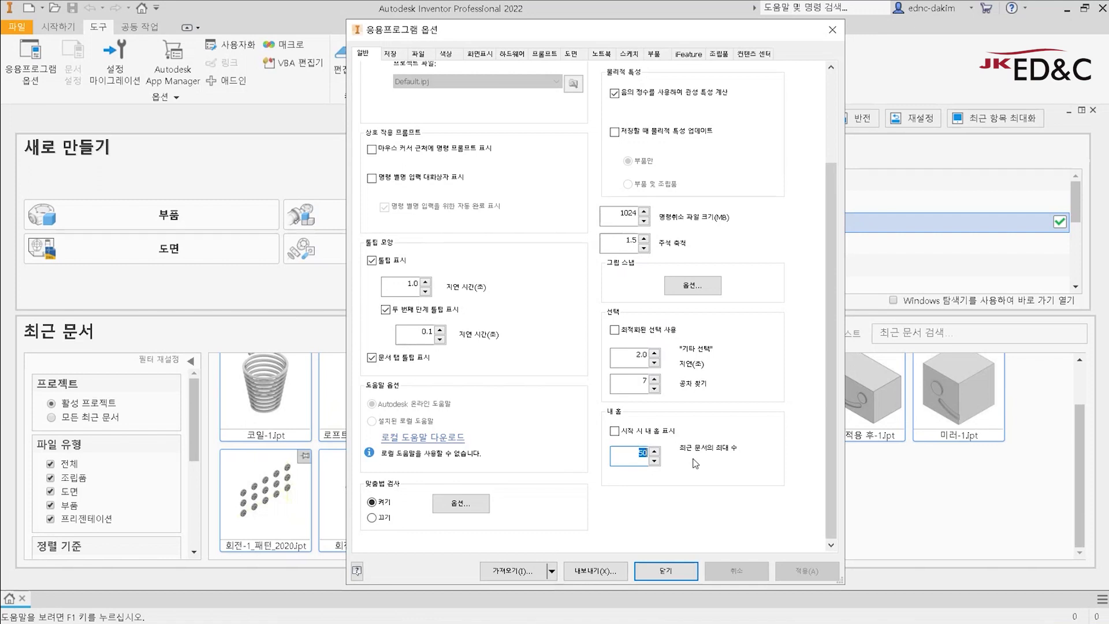
{"action": "left_click", "coordinate": [632, 455]}
{"action": "double_click", "coordinate": [627, 455]}
{"action": "type", "text": "5"}
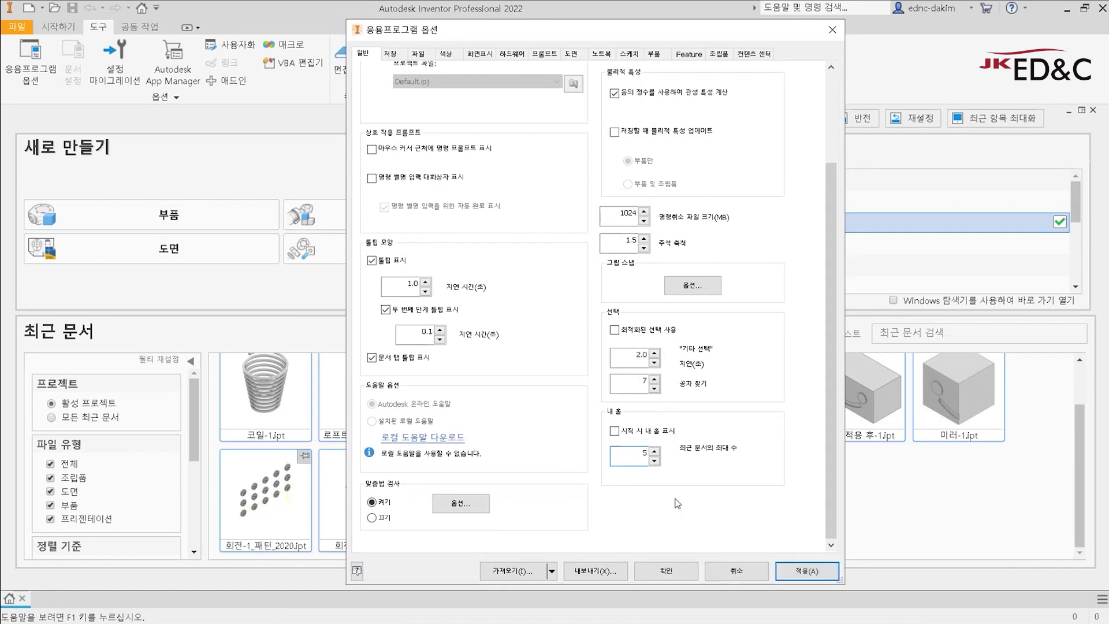
{"action": "left_click", "coordinate": [666, 571]}
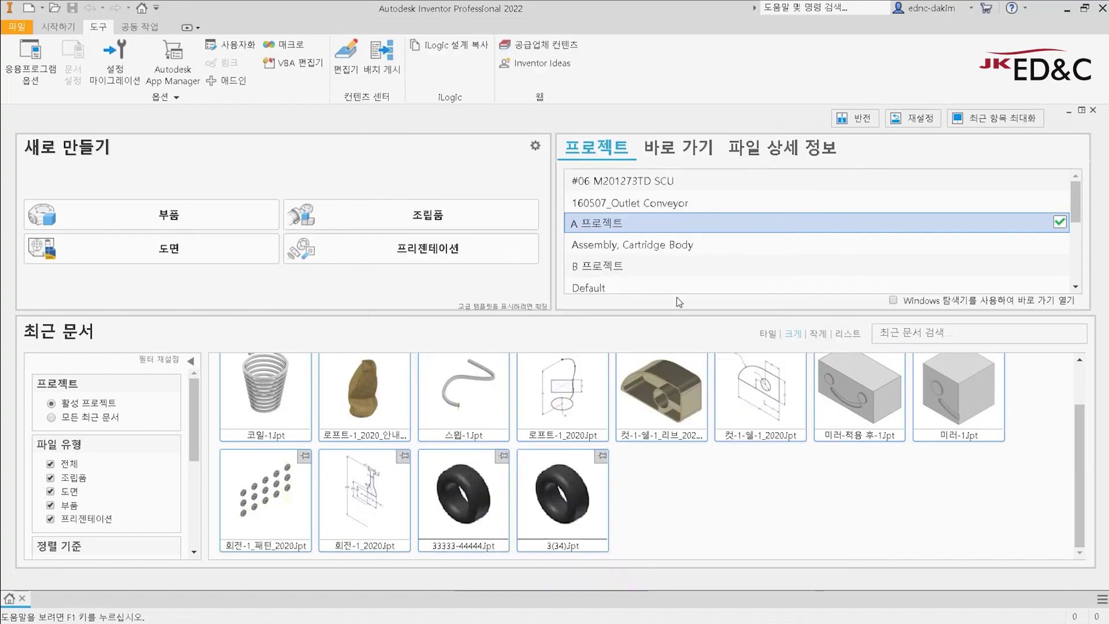
{"action": "left_click", "coordinate": [667, 252]}
{"action": "left_click", "coordinate": [654, 230]}
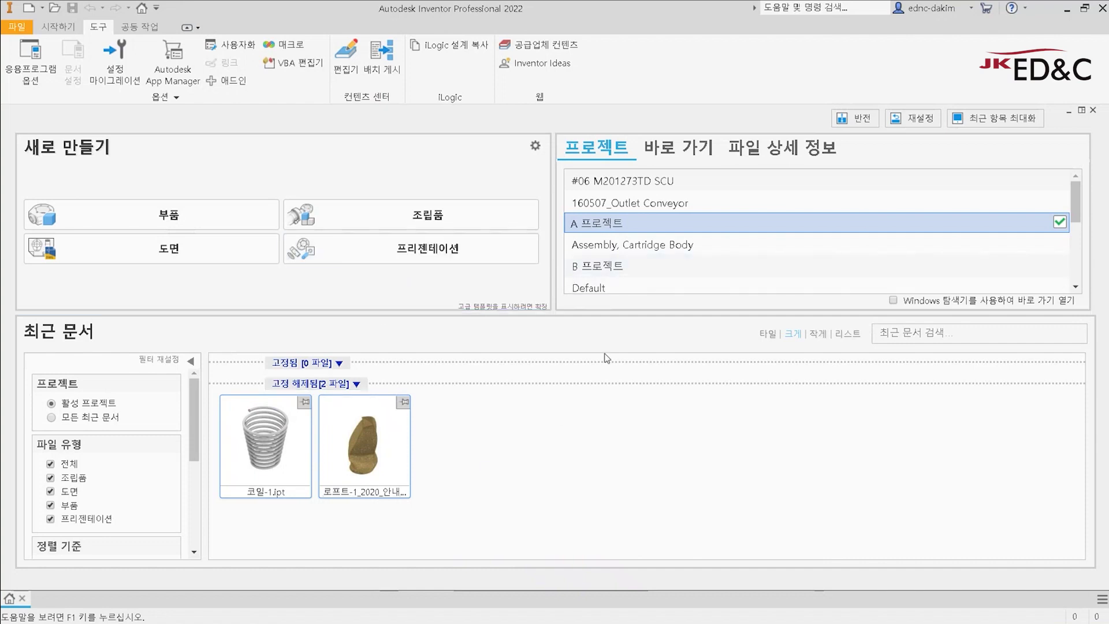
Step: Minimise the box picture in Paint to return to Inventor, start a new file and expand the ko-KR template folder
{"action": "left_click", "coordinate": [74, 29]}
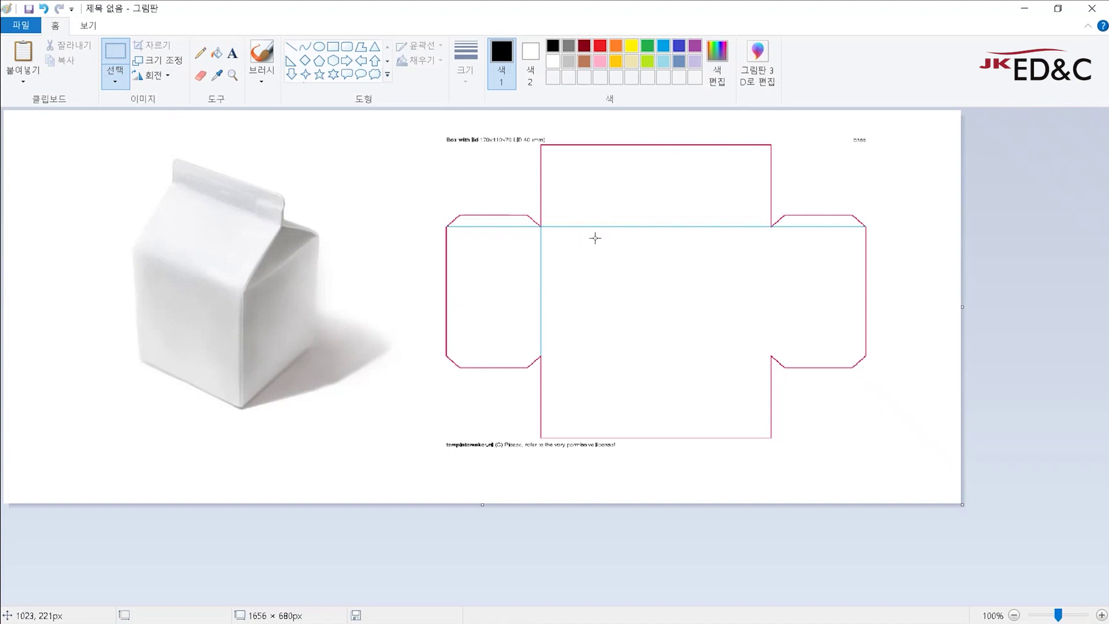
{"action": "left_click", "coordinate": [1021, 13]}
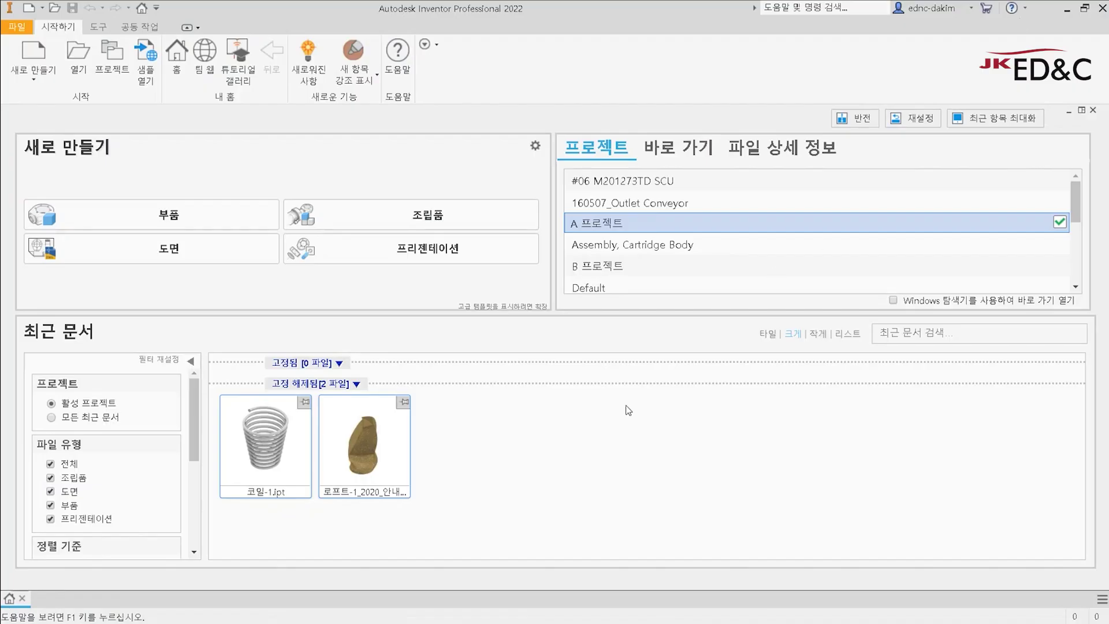
{"action": "left_click", "coordinate": [56, 63]}
{"action": "left_click_drag", "start_coordinate": [495, 67], "coordinate": [601, 139]}
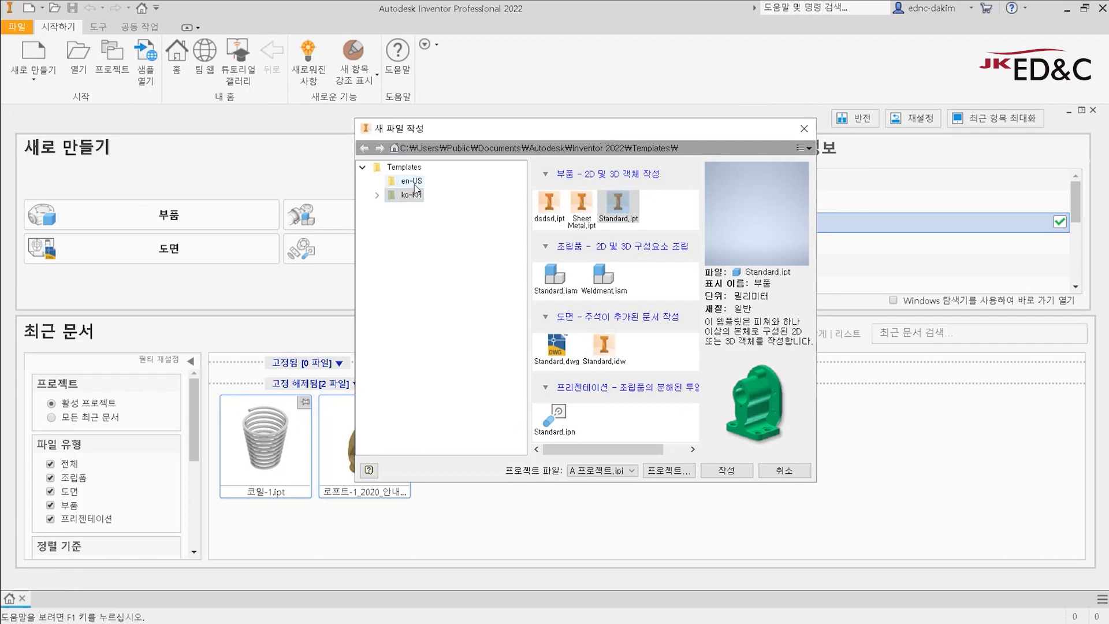
{"action": "left_click", "coordinate": [377, 195]}
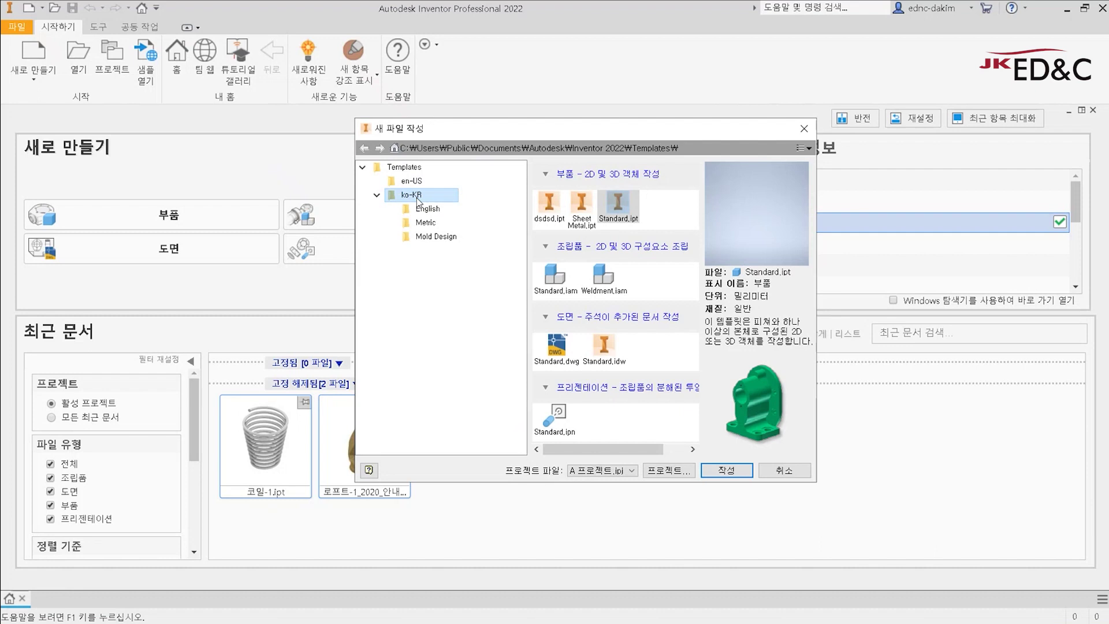
Step: Examine the inch part templates Standard (in).ipt and Sheet Metal (in).ipt in the English folder, enlarging the new file dialog
{"action": "left_click", "coordinate": [430, 211]}
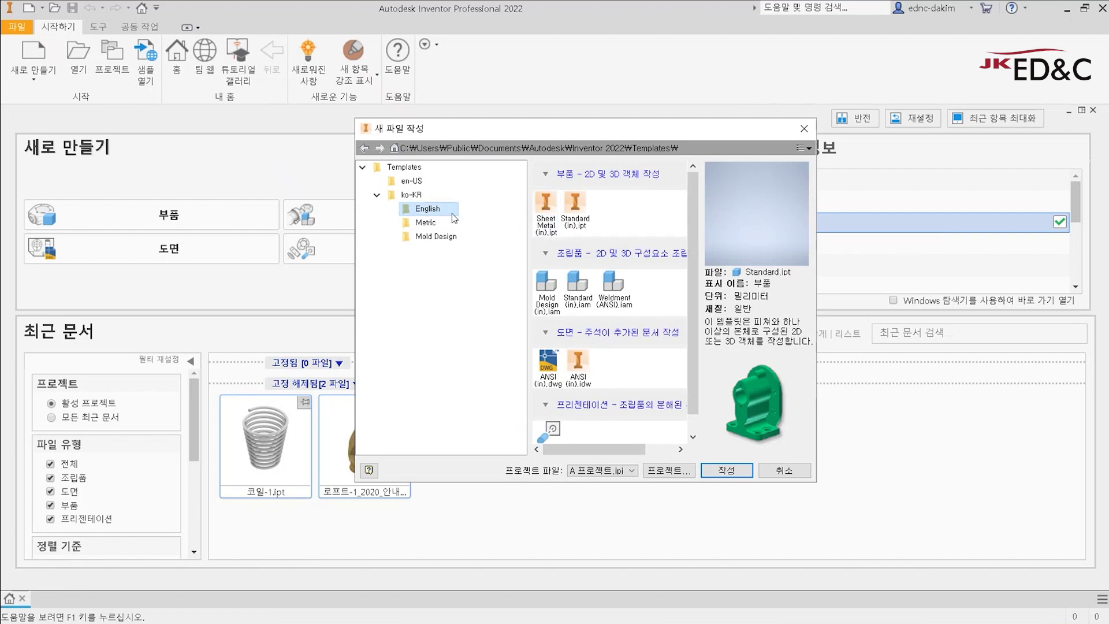
{"action": "left_click", "coordinate": [539, 215]}
{"action": "left_click", "coordinate": [570, 212]}
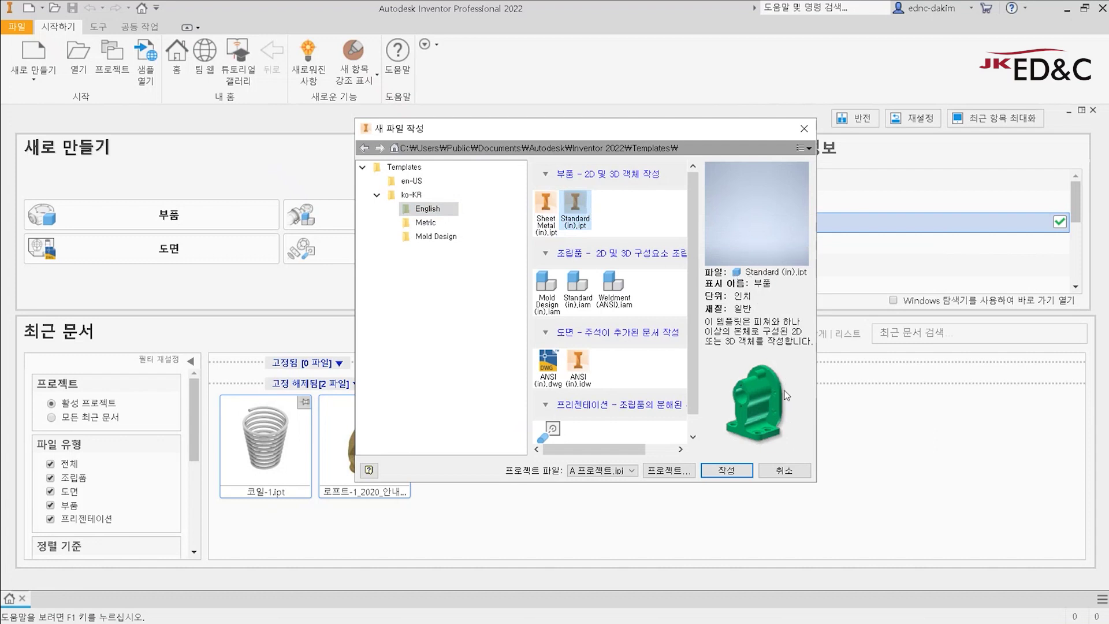
{"action": "left_click_drag", "start_coordinate": [642, 129], "coordinate": [579, 78]}
{"action": "left_click_drag", "start_coordinate": [751, 431], "coordinate": [795, 472]}
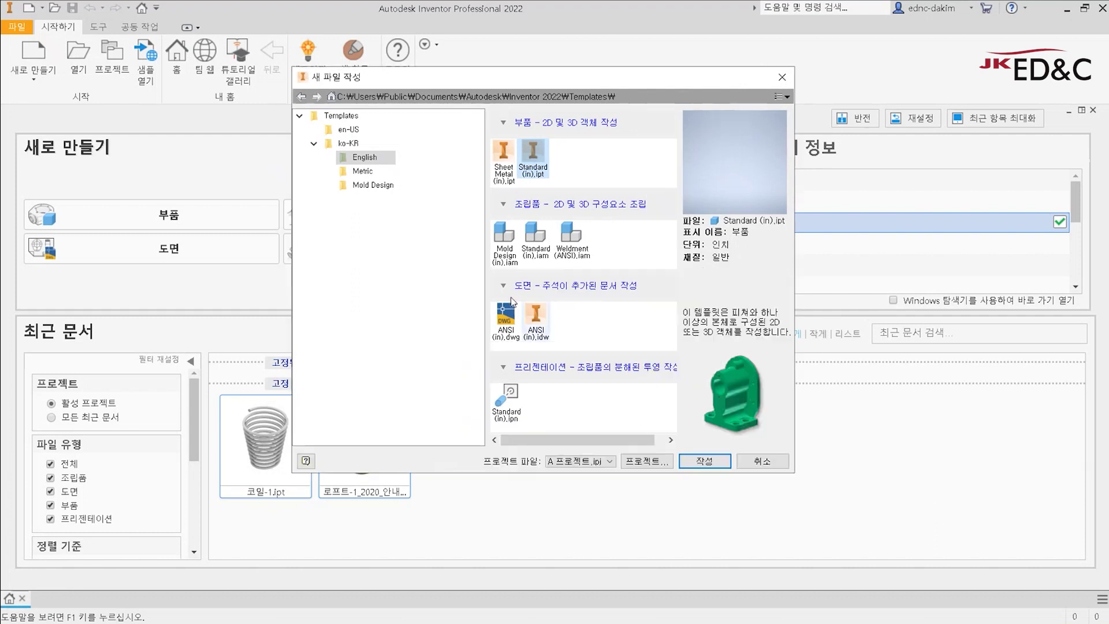
{"action": "left_click", "coordinate": [506, 172]}
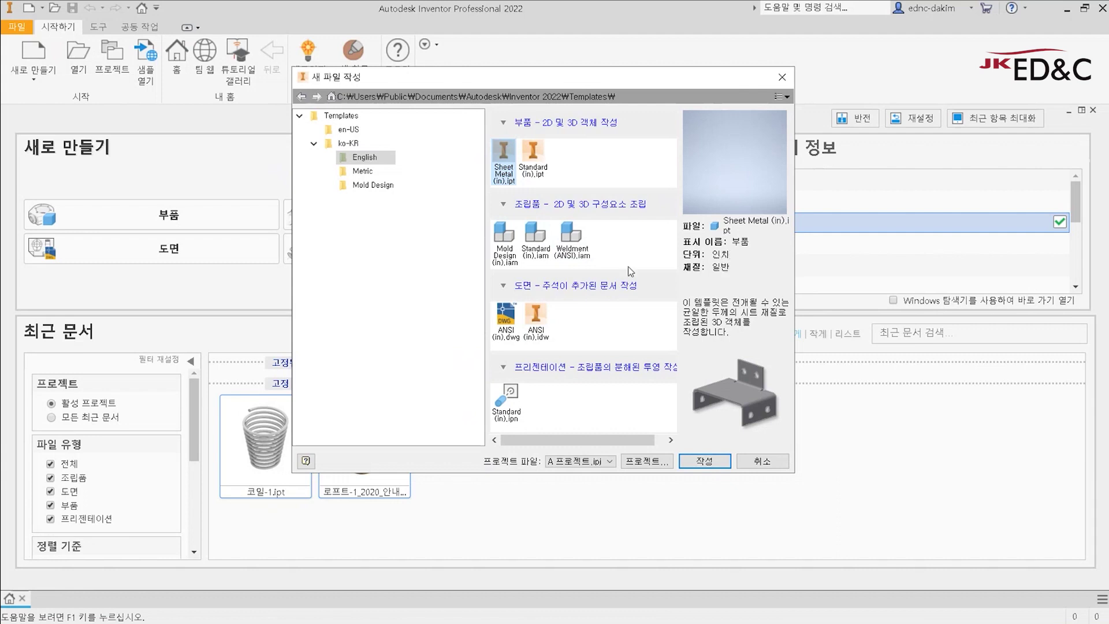
Step: Examine the part templates Sheet Metal (mm).ipt, Standard (mm).ipt and Standard (DIN).ipt in the Metric folder
{"action": "left_click", "coordinate": [364, 171]}
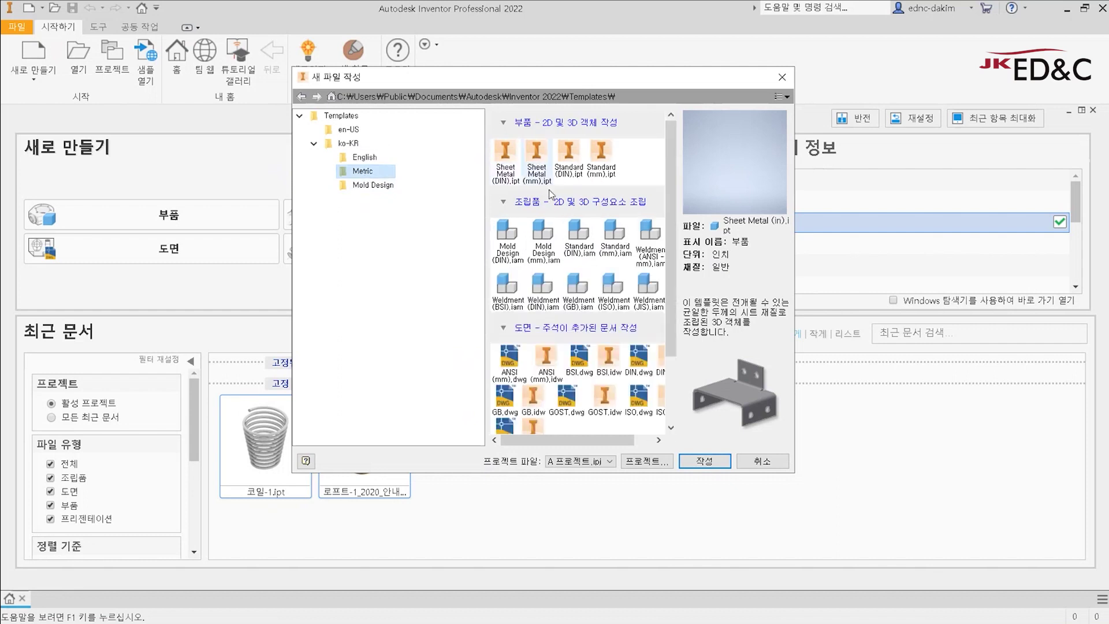
{"action": "left_click", "coordinate": [535, 181]}
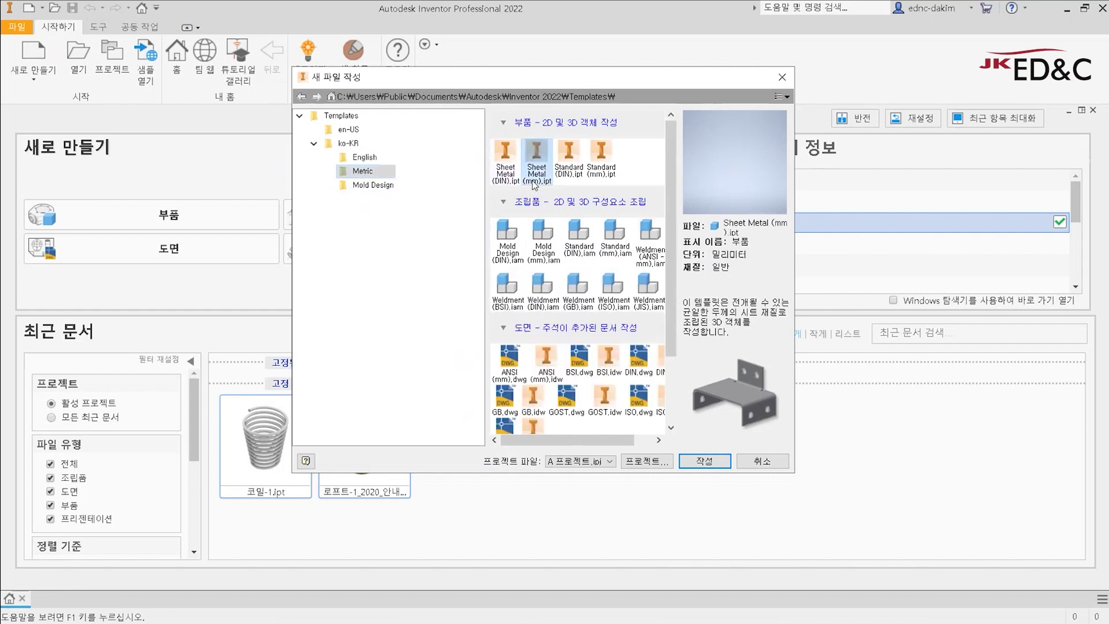
{"action": "left_click", "coordinate": [564, 183]}
{"action": "left_click", "coordinate": [601, 168]}
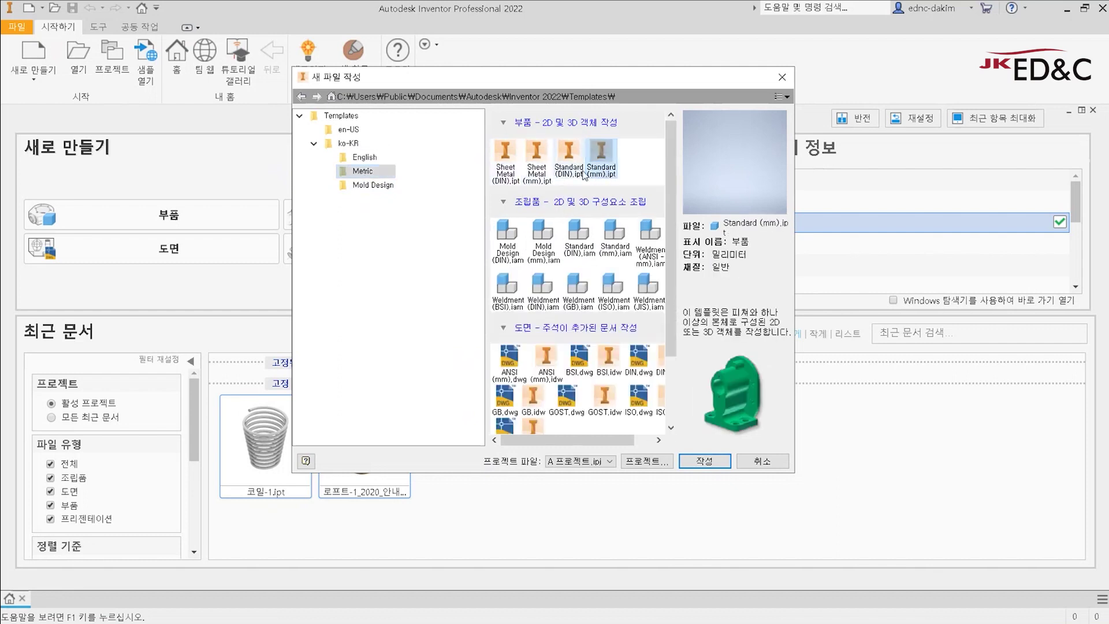
{"action": "left_click", "coordinate": [580, 173]}
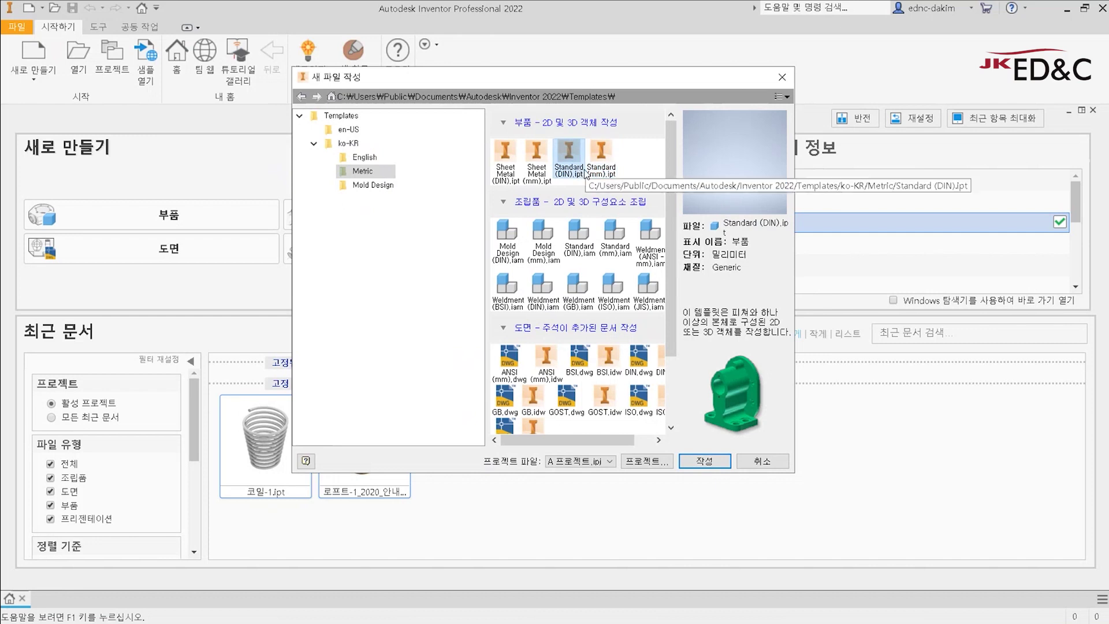
Step: Compare the English and Metric template folders and create a sheet metal part from the Metric template Sheet Metal (mm).ipt
{"action": "left_click", "coordinate": [364, 157]}
{"action": "left_click", "coordinate": [370, 171]}
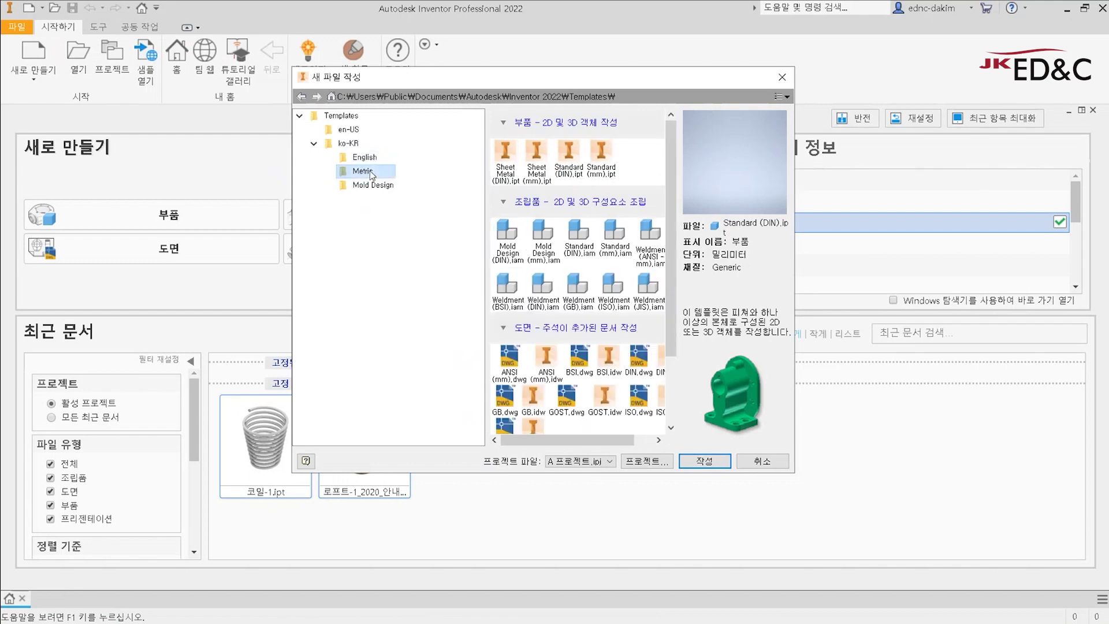
{"action": "left_click", "coordinate": [366, 158]}
{"action": "left_click", "coordinate": [368, 171]}
{"action": "left_click", "coordinate": [540, 170]}
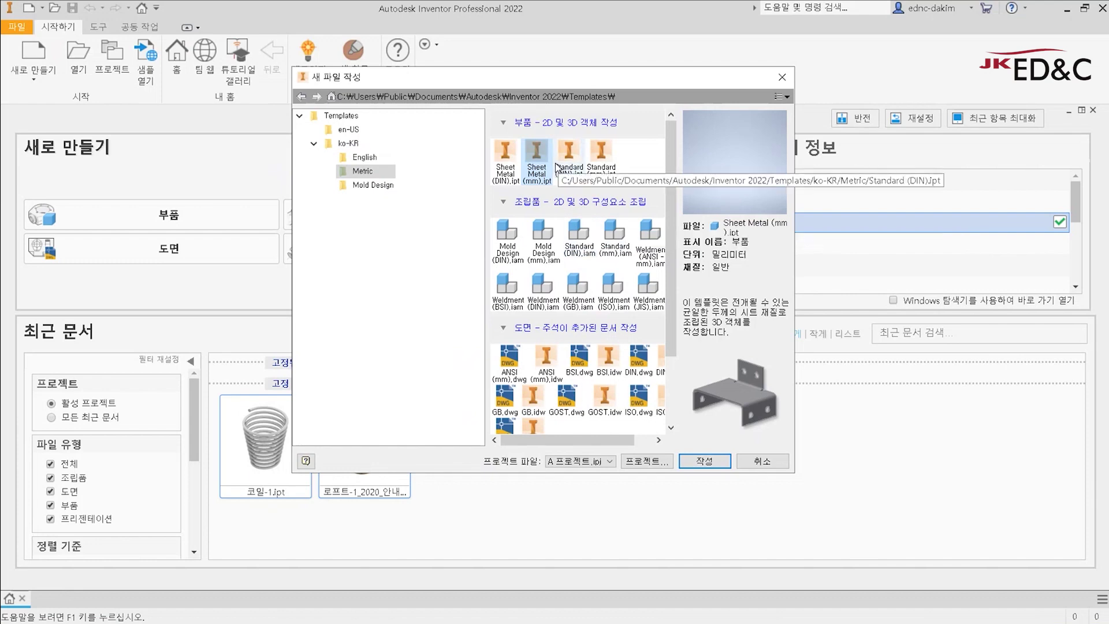
{"action": "double_click", "coordinate": [535, 146]}
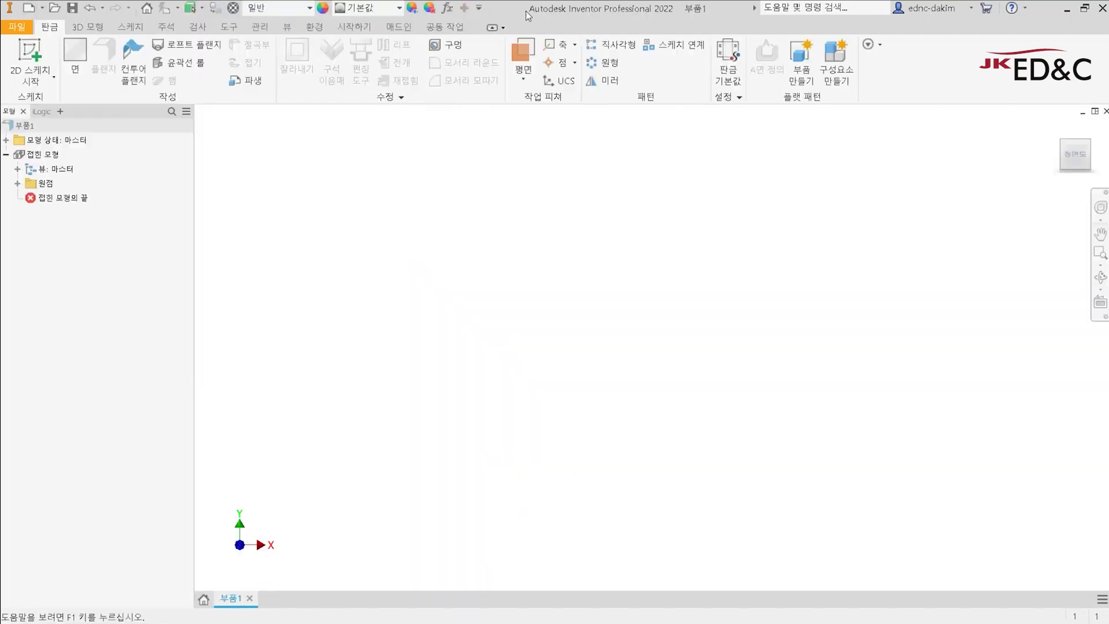
Step: Try the alternative ways of starting a new file and create a second part from the Metric template Standard (mm).ipt
{"action": "left_click", "coordinate": [28, 10]}
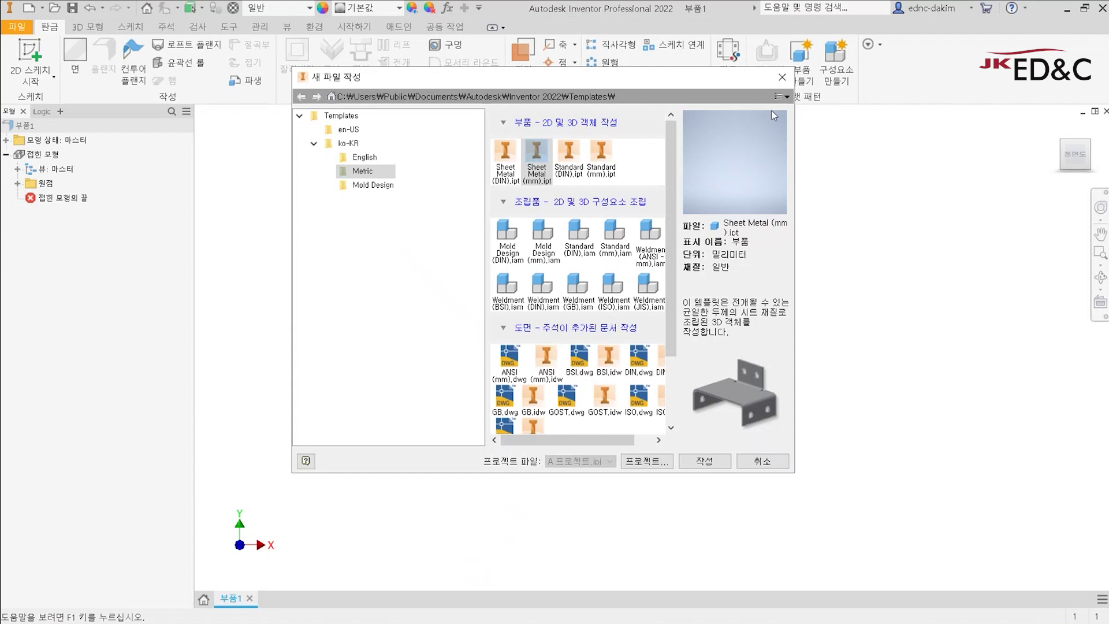
{"action": "left_click", "coordinate": [783, 77]}
{"action": "left_click", "coordinate": [16, 27]}
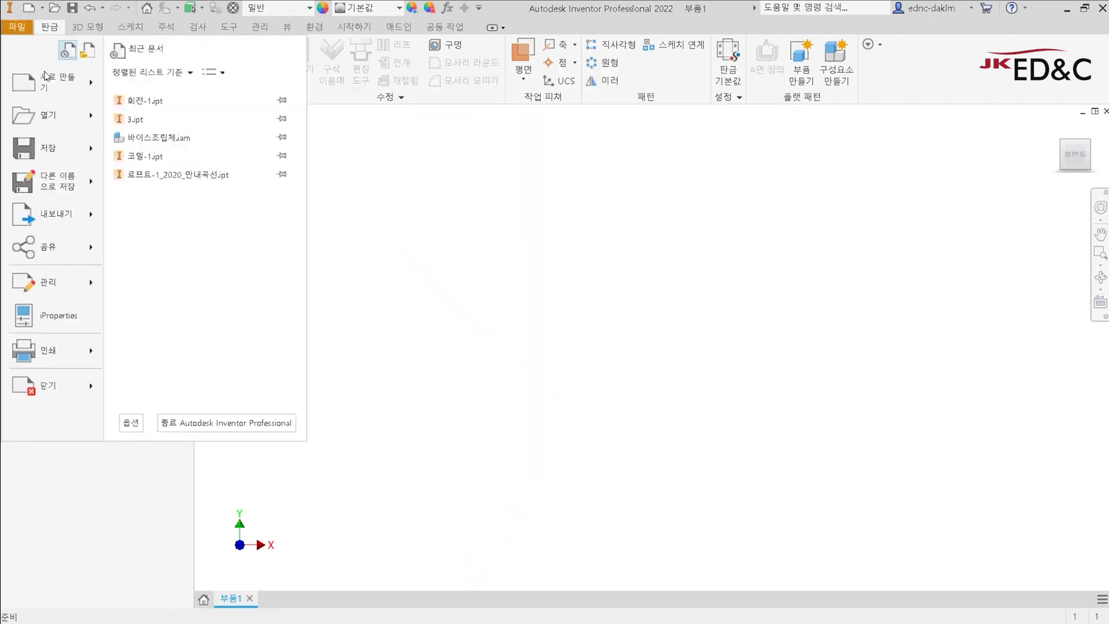
{"action": "mouse_move", "coordinate": [57, 82]}
{"action": "left_click", "coordinate": [636, 264]}
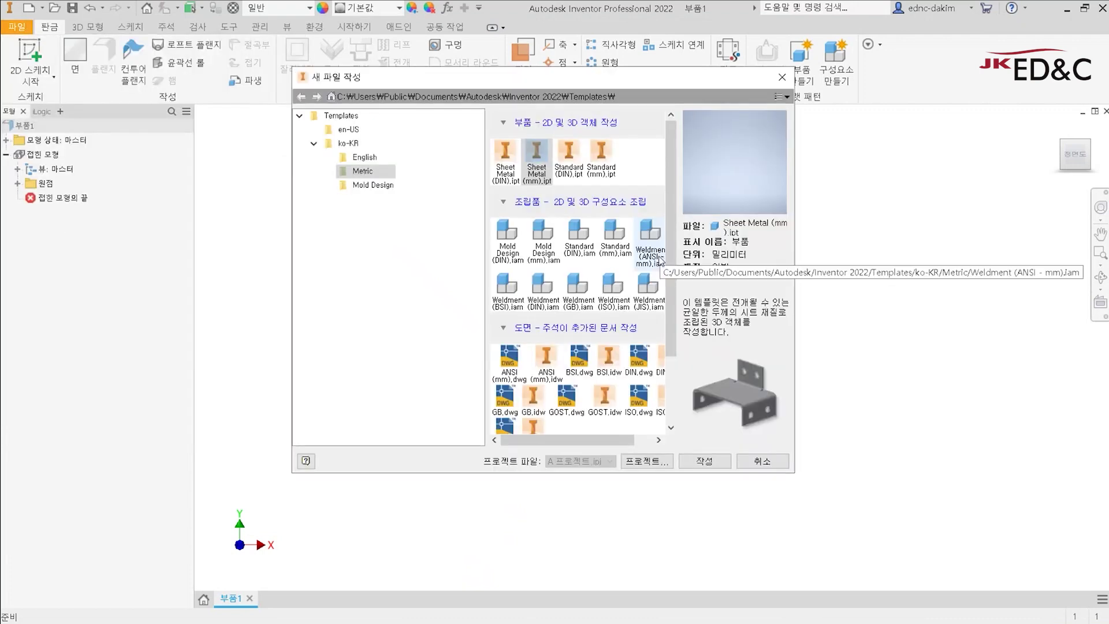
{"action": "left_click_drag", "start_coordinate": [691, 92], "coordinate": [695, 91]}
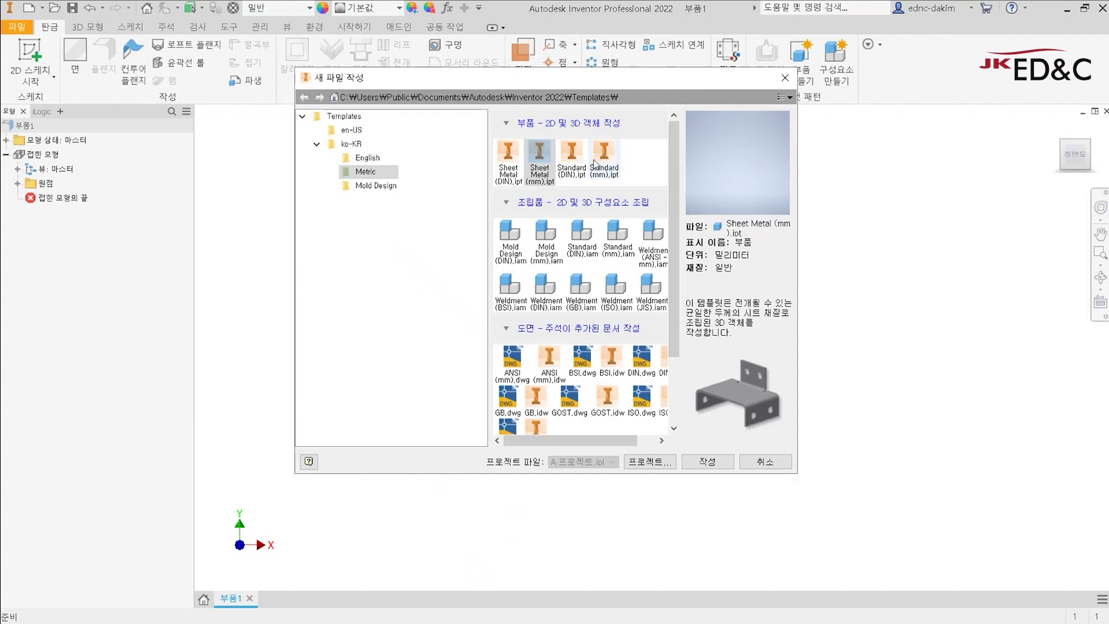
{"action": "left_click", "coordinate": [605, 174]}
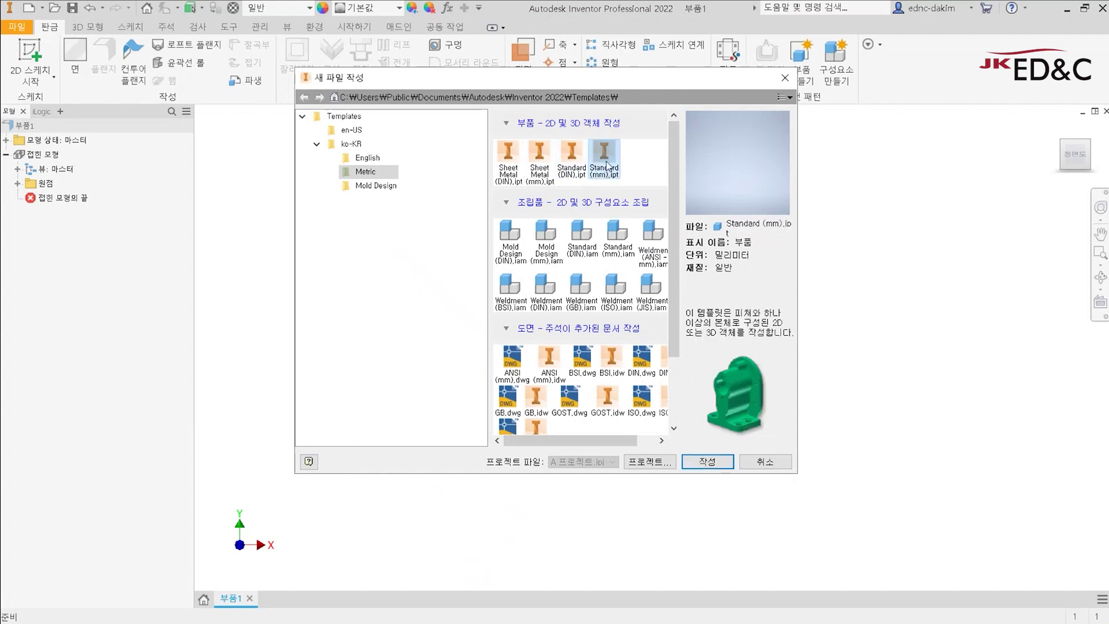
{"action": "double_click", "coordinate": [608, 164]}
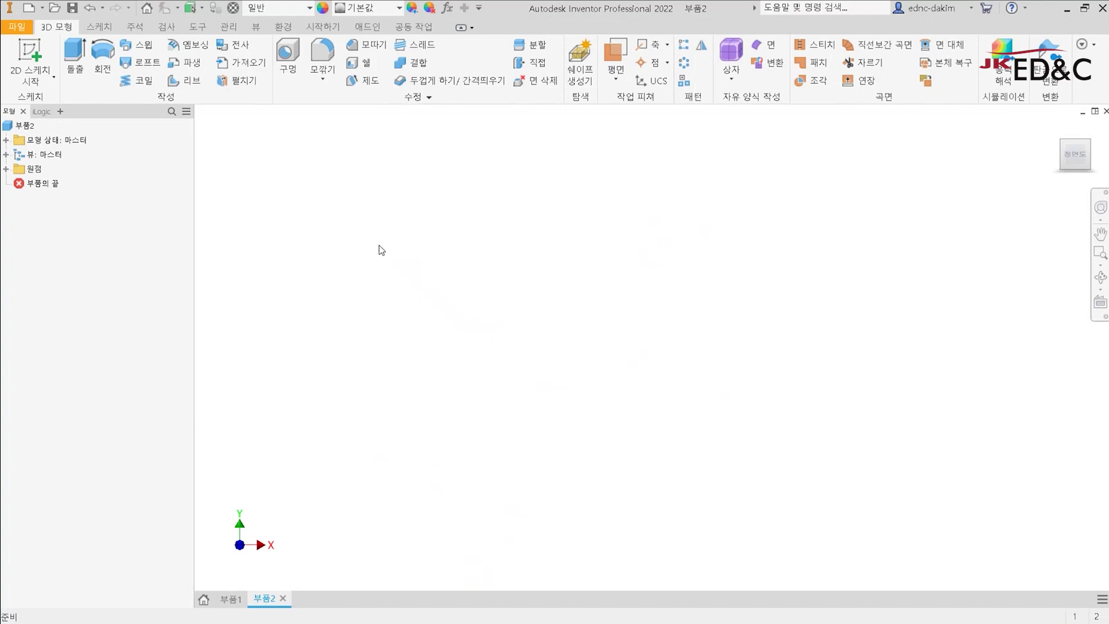
Step: Tile the open document windows vertically (수직 바둑판식) and close the My Home window
{"action": "left_click", "coordinate": [256, 27]}
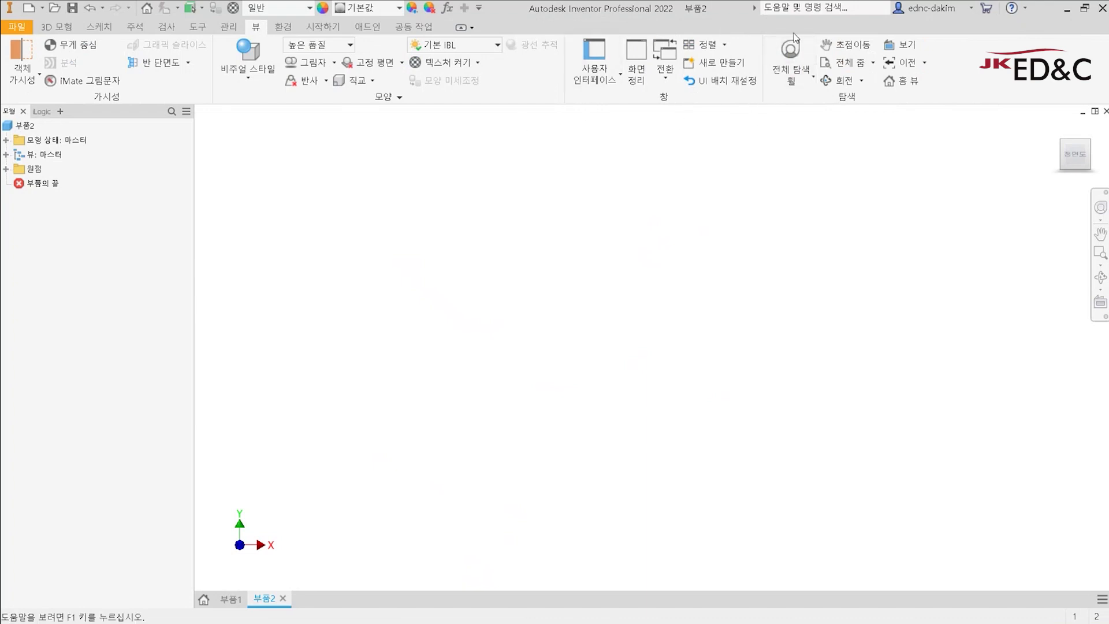
{"action": "left_click", "coordinate": [724, 46]}
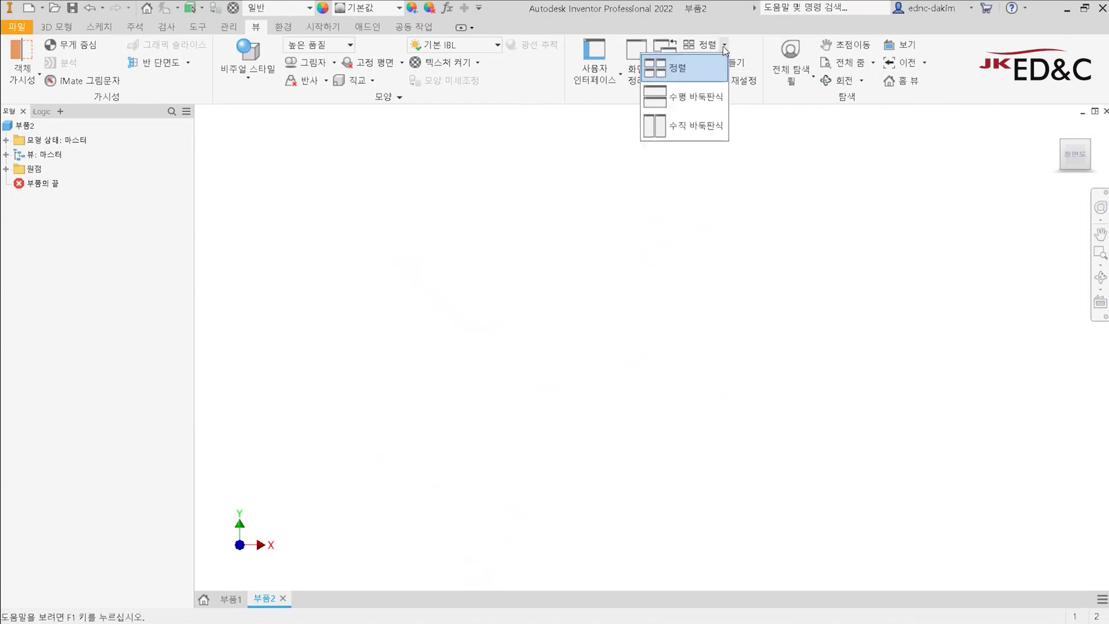
{"action": "left_click", "coordinate": [696, 127]}
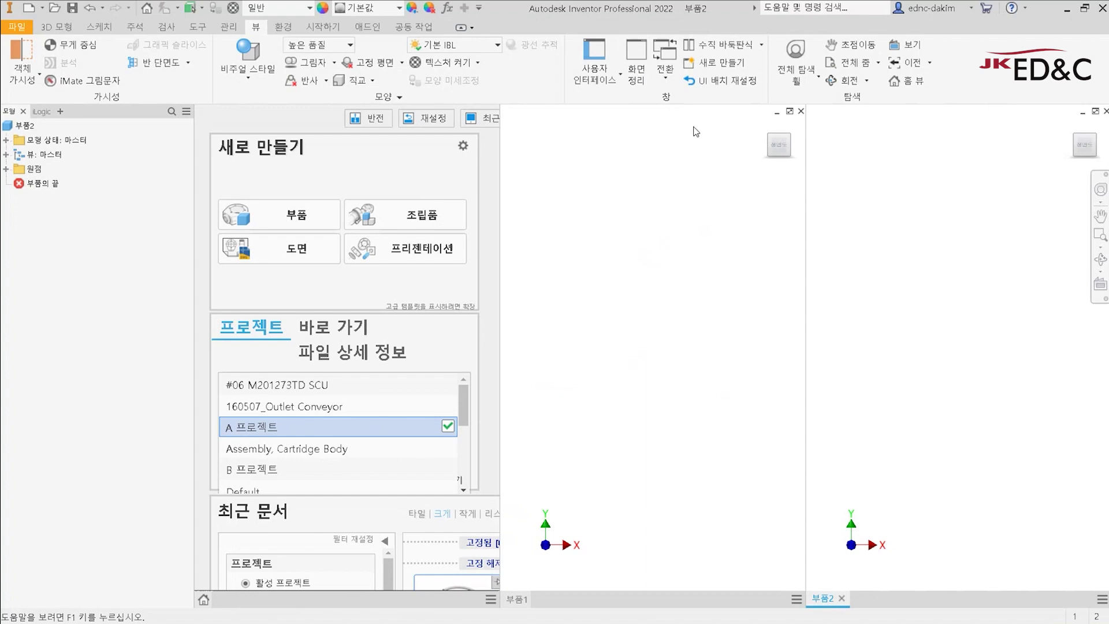
{"action": "left_click", "coordinate": [301, 124]}
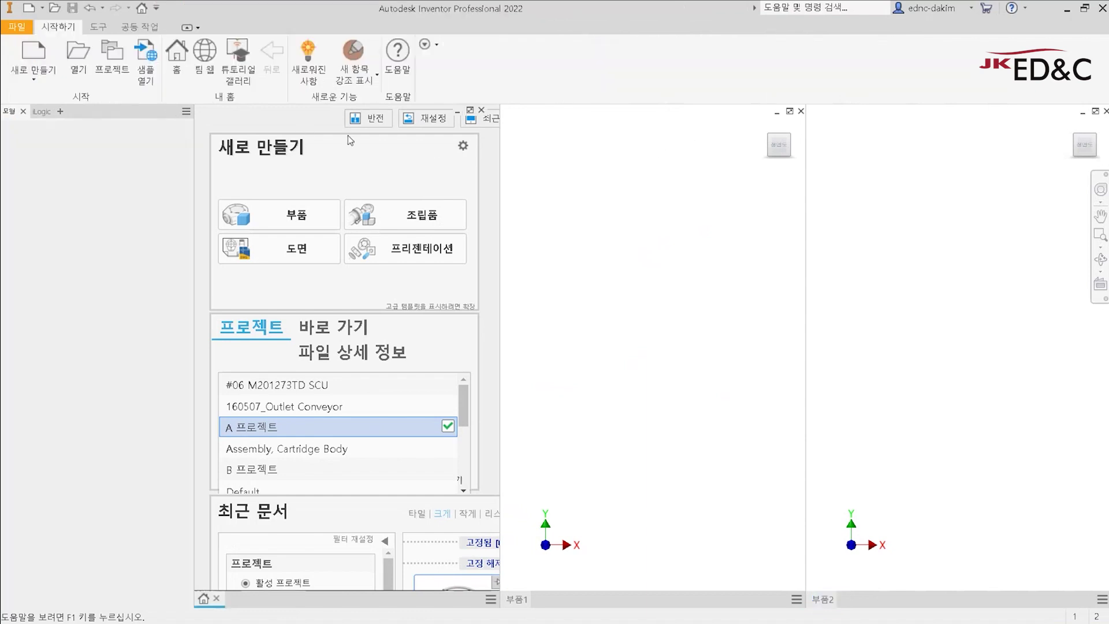
{"action": "left_click", "coordinate": [482, 111]}
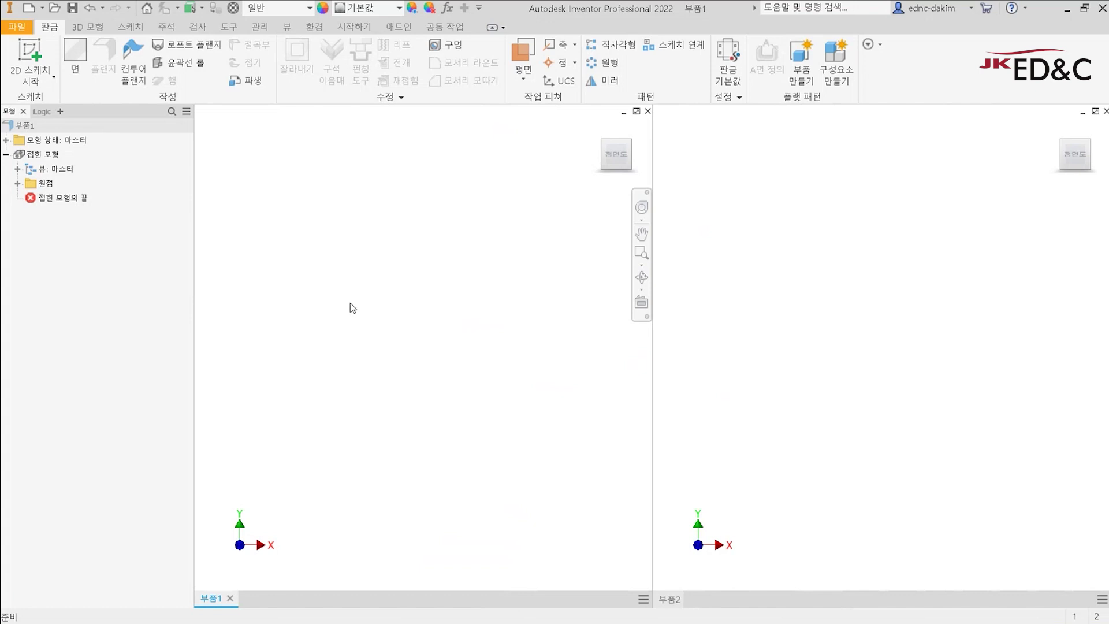
Step: Switch between the 부품1 and 부품2 windows to compare the sheet metal and standard part environments
{"action": "left_click_drag", "start_coordinate": [334, 226], "coordinate": [543, 524]}
{"action": "left_click_drag", "start_coordinate": [371, 255], "coordinate": [524, 447]}
{"action": "left_click", "coordinate": [748, 392]}
{"action": "left_click_drag", "start_coordinate": [722, 197], "coordinate": [991, 486]}
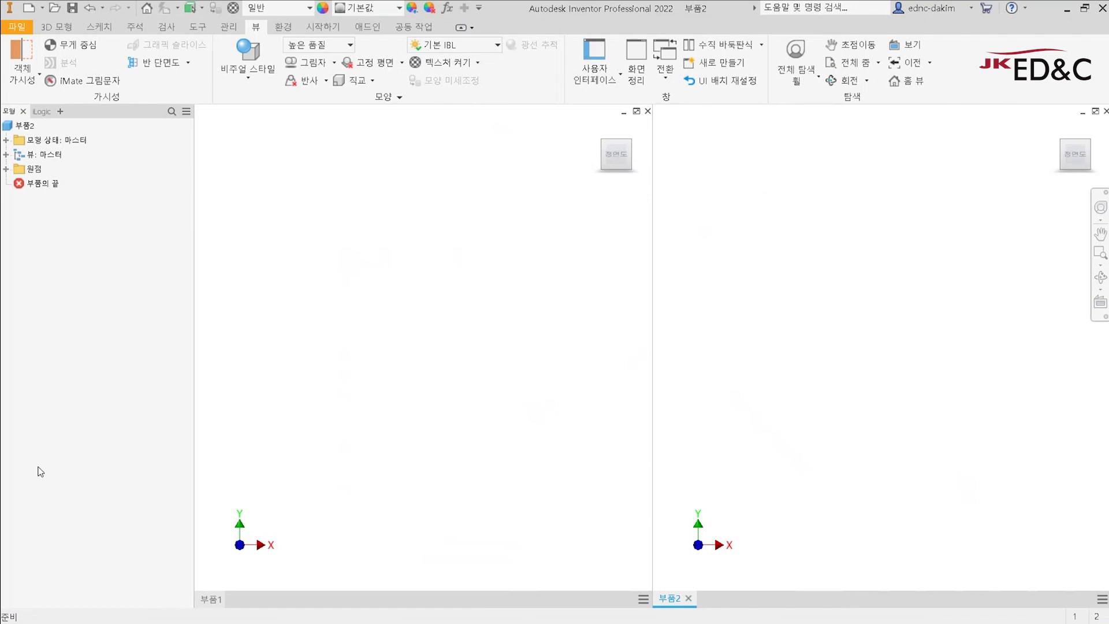
{"action": "left_click", "coordinate": [476, 400]}
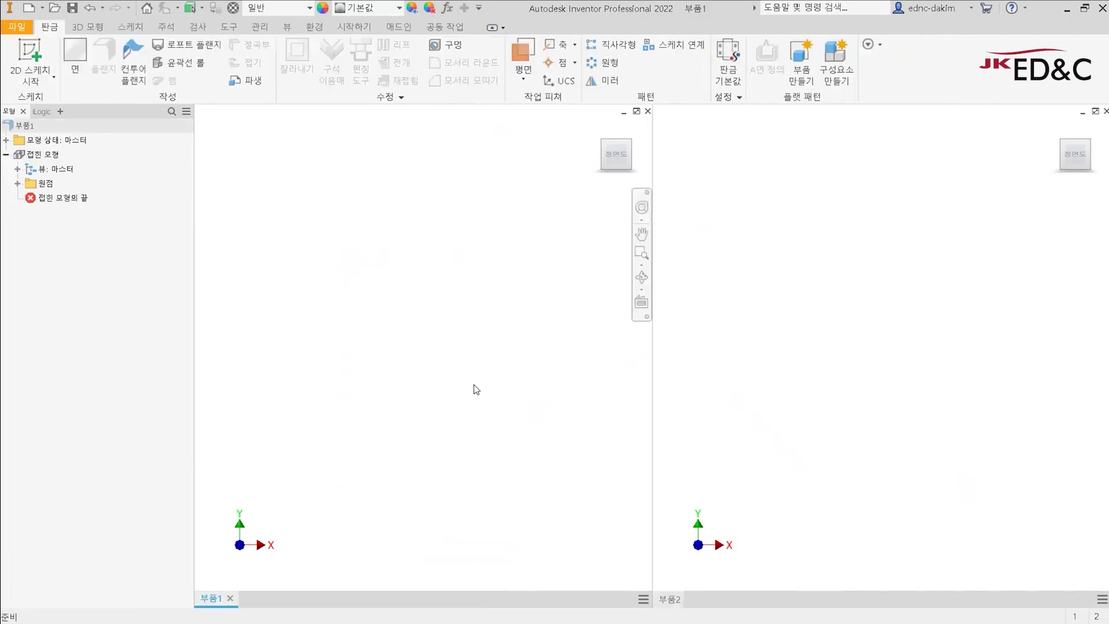
Step: Compare the sheet metal commands of 부품1 with the 3D 모형 commands of 부품2 by alternating between the two windows
{"action": "left_click", "coordinate": [803, 375]}
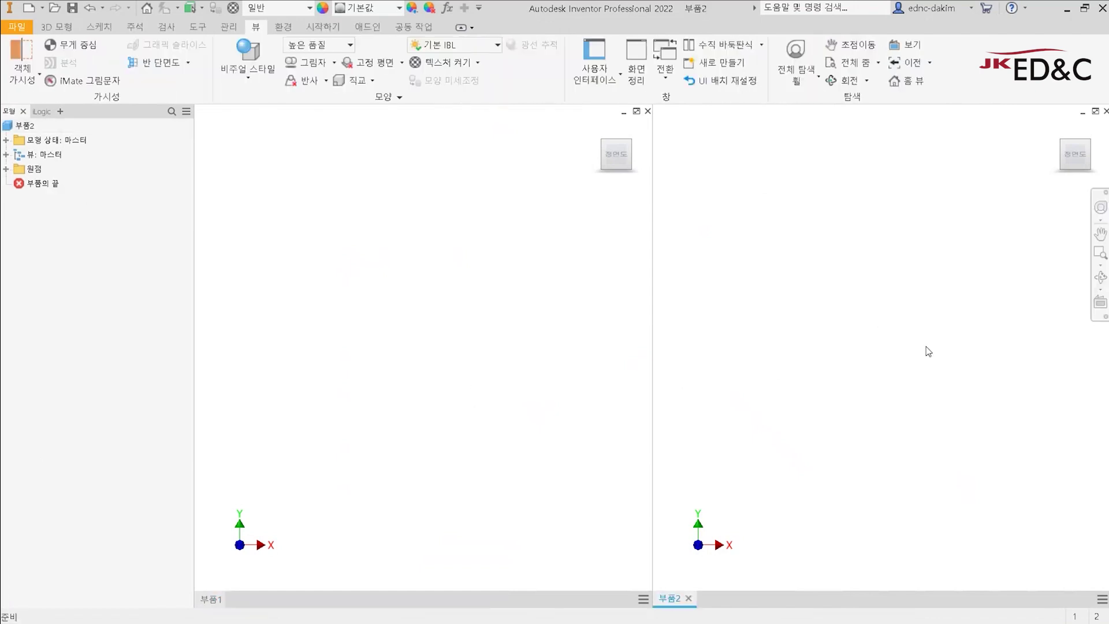
{"action": "left_click_drag", "start_coordinate": [803, 309], "coordinate": [889, 438]}
{"action": "left_click_drag", "start_coordinate": [784, 283], "coordinate": [898, 430]}
{"action": "left_click", "coordinate": [497, 383]}
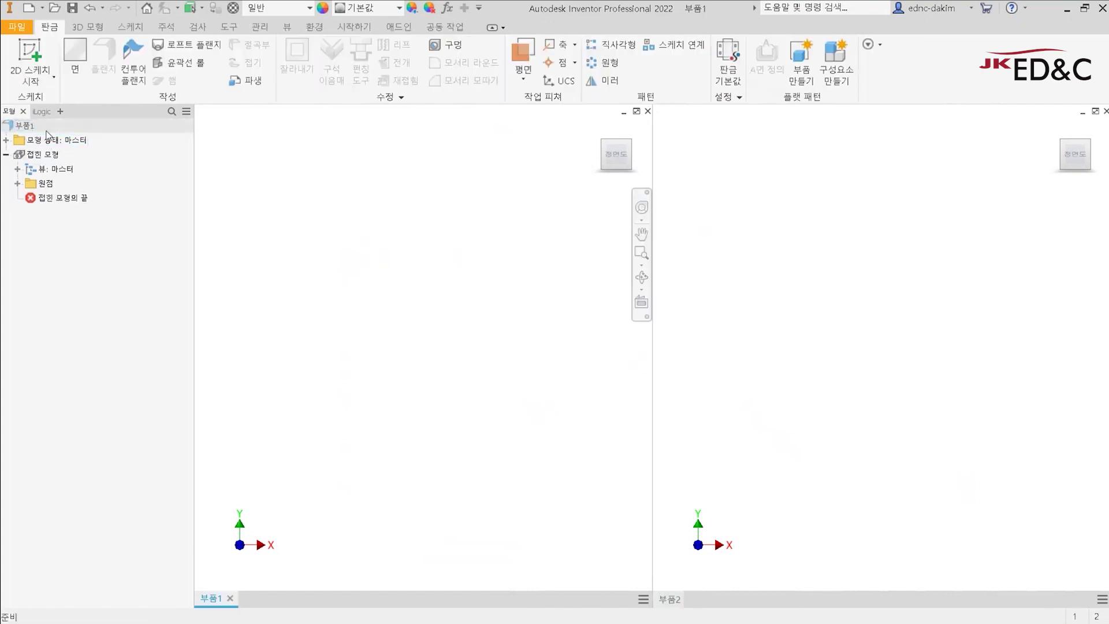
{"action": "left_click", "coordinate": [755, 217]}
{"action": "left_click", "coordinate": [505, 268]}
{"action": "left_click", "coordinate": [739, 282]}
{"action": "left_click", "coordinate": [455, 299]}
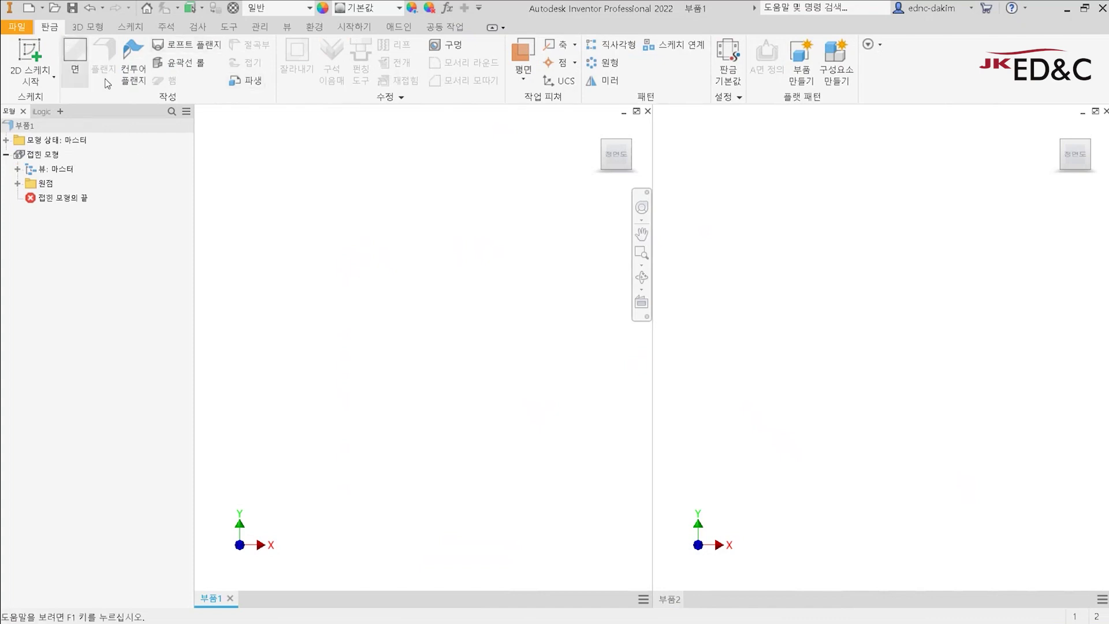
{"action": "left_click", "coordinate": [911, 283]}
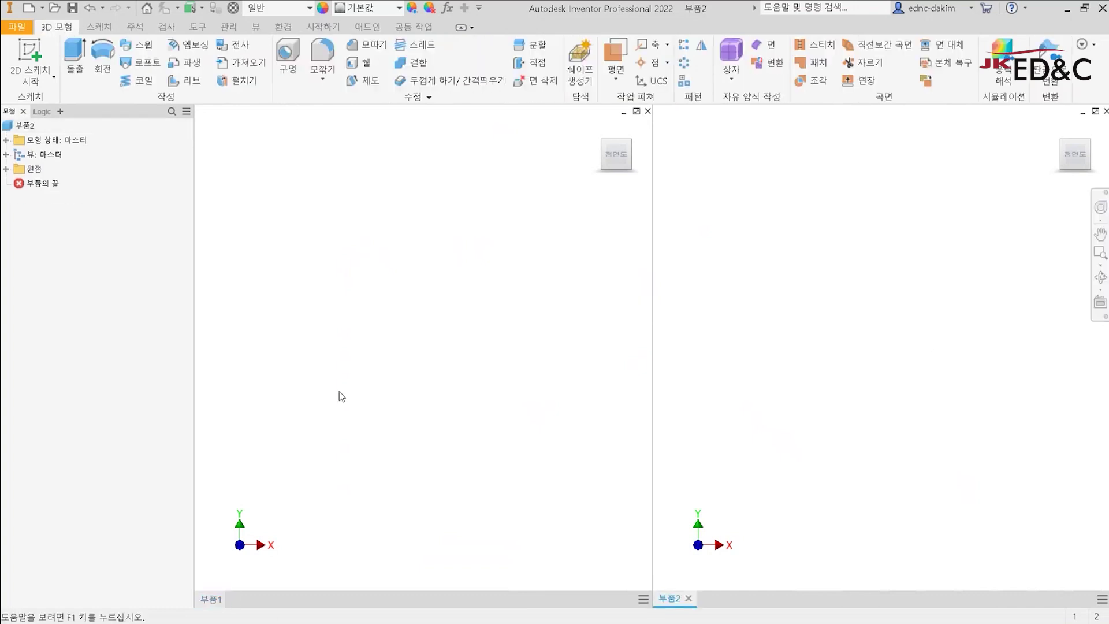
{"action": "left_click", "coordinate": [378, 427]}
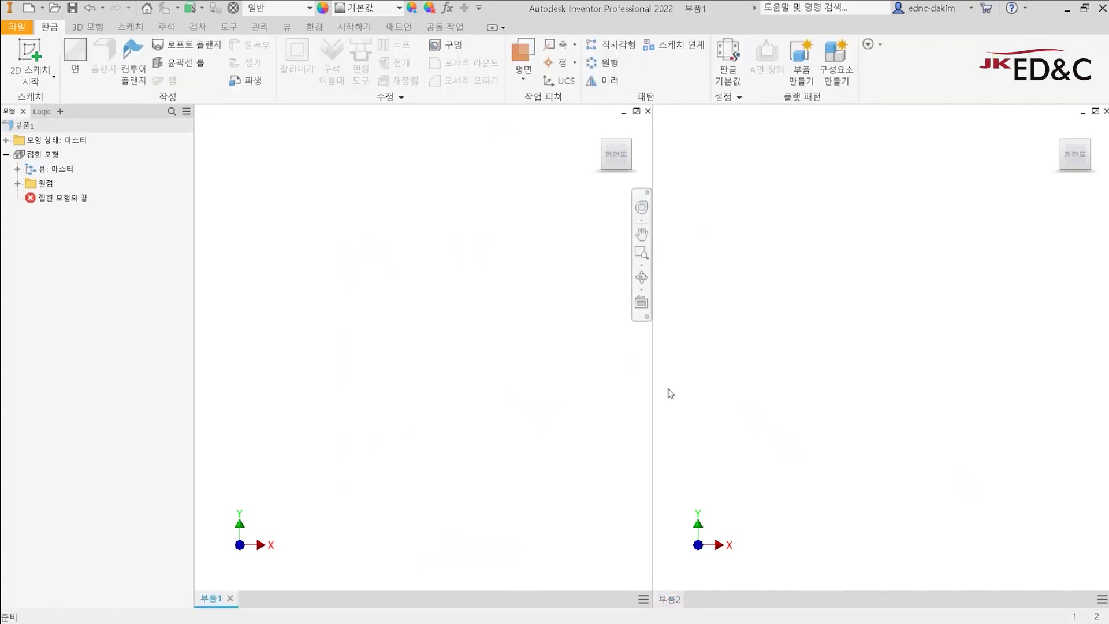
Step: Compare the model browser trees of the two parts, collapsing and re-expanding the 접힌 모형 node of 부품1
{"action": "left_click", "coordinate": [840, 359]}
{"action": "left_click", "coordinate": [560, 349]}
{"action": "left_click", "coordinate": [7, 155]}
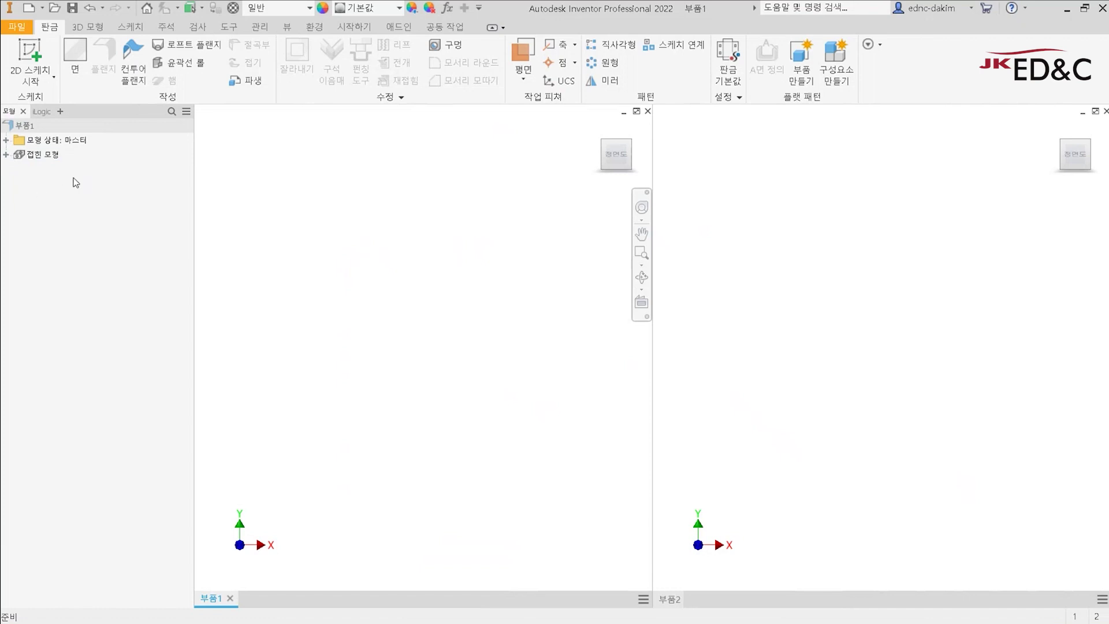
{"action": "left_click", "coordinate": [6, 155]}
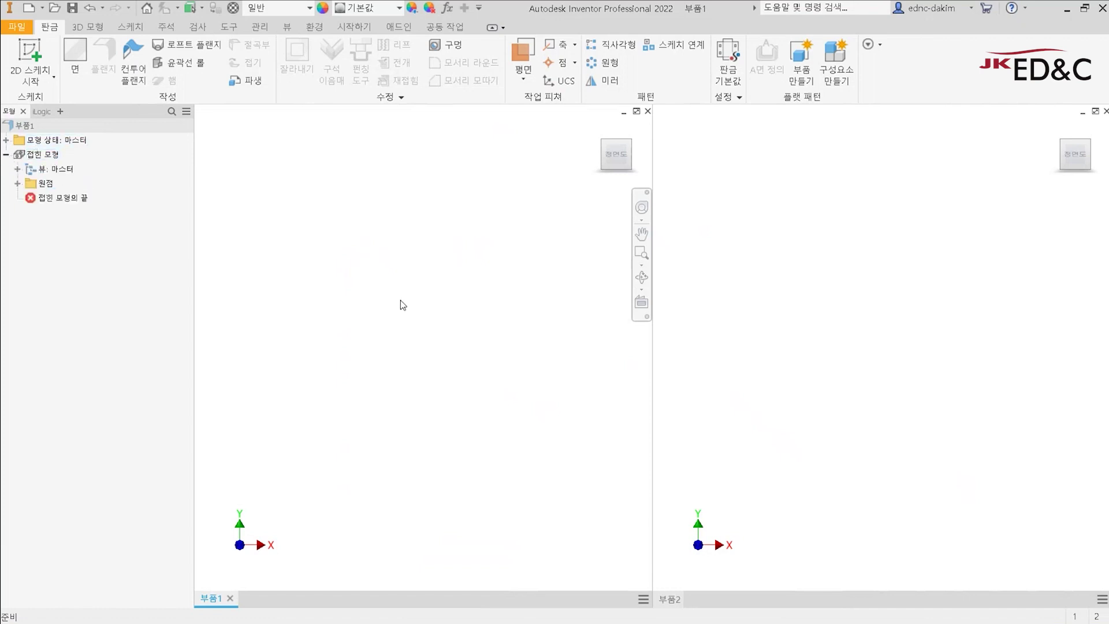
{"action": "left_click", "coordinate": [847, 385]}
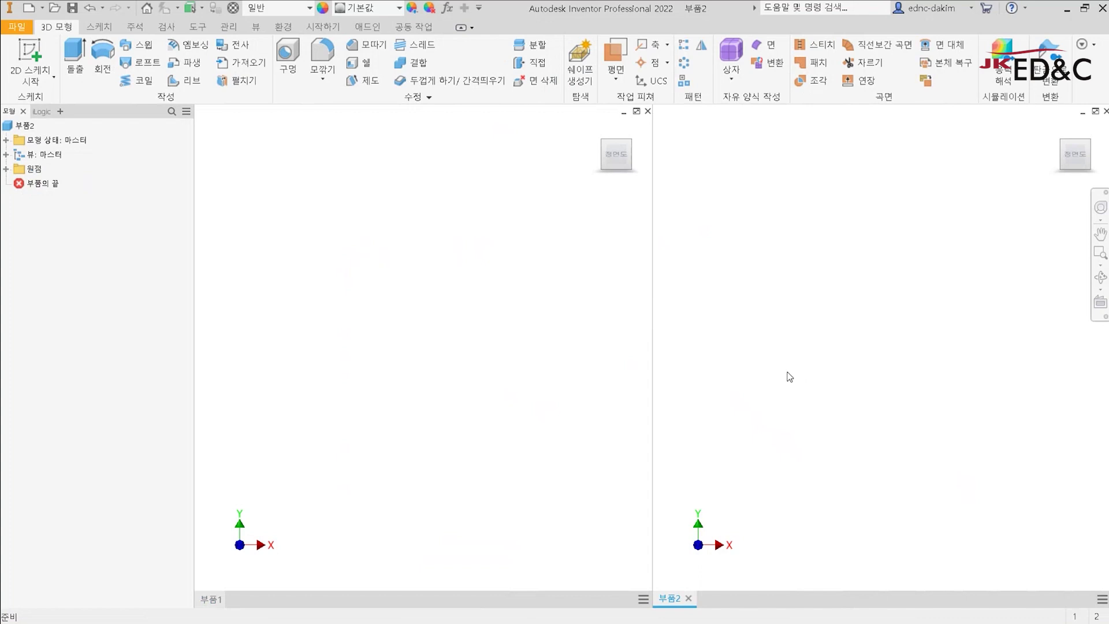
{"action": "left_click", "coordinate": [467, 420]}
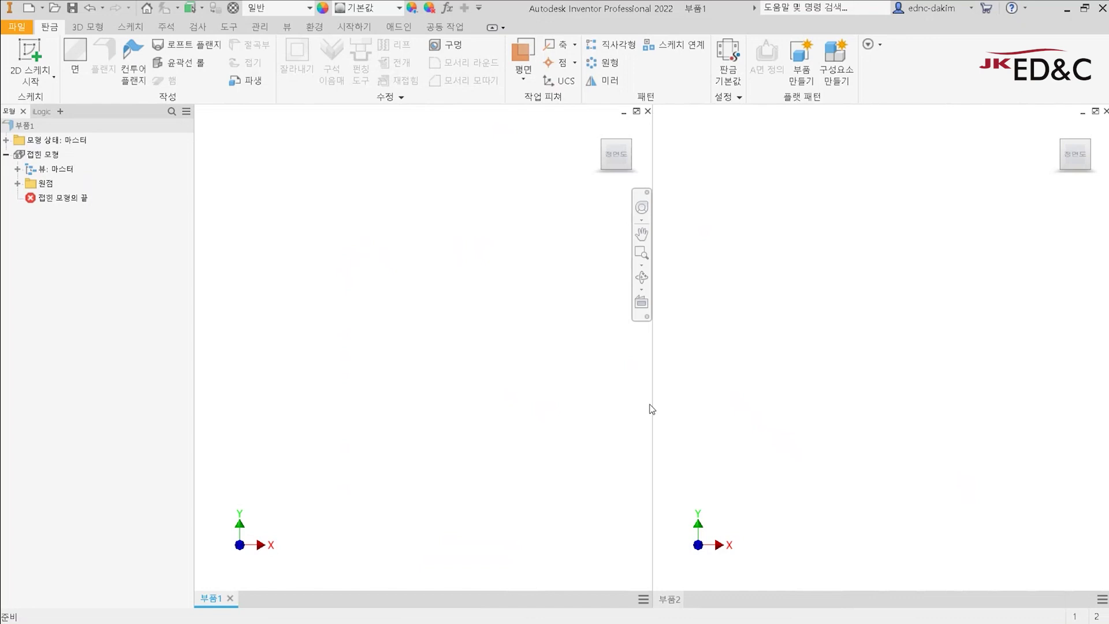
Step: Activate 부품2, expand its origin folder and start a new 2D sketch on the XY plane
{"action": "left_click", "coordinate": [742, 249]}
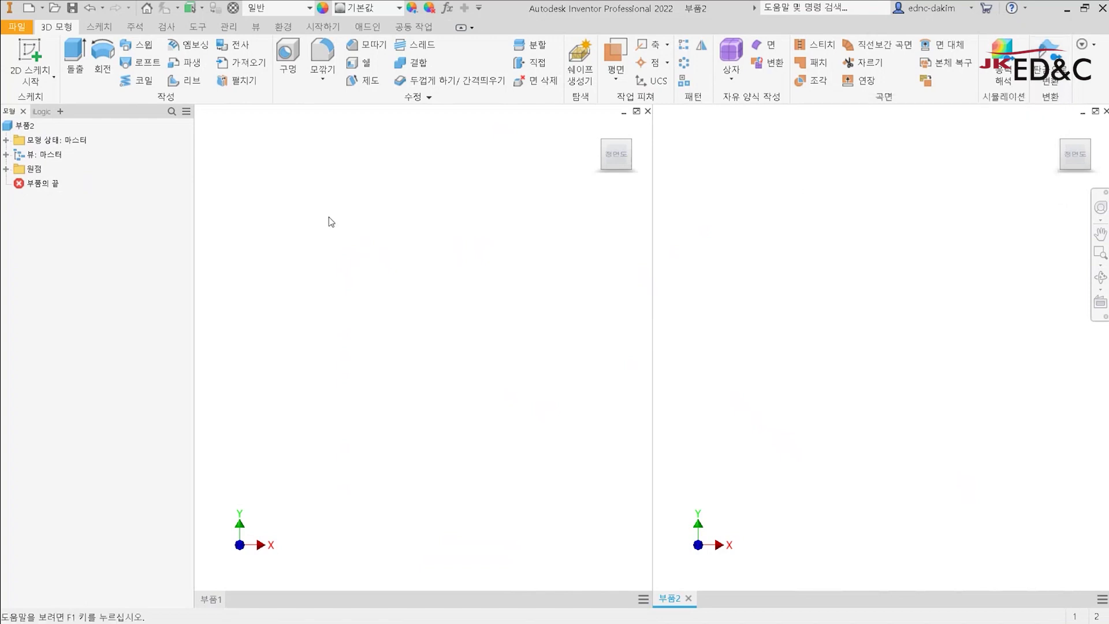
{"action": "left_click", "coordinate": [6, 169]}
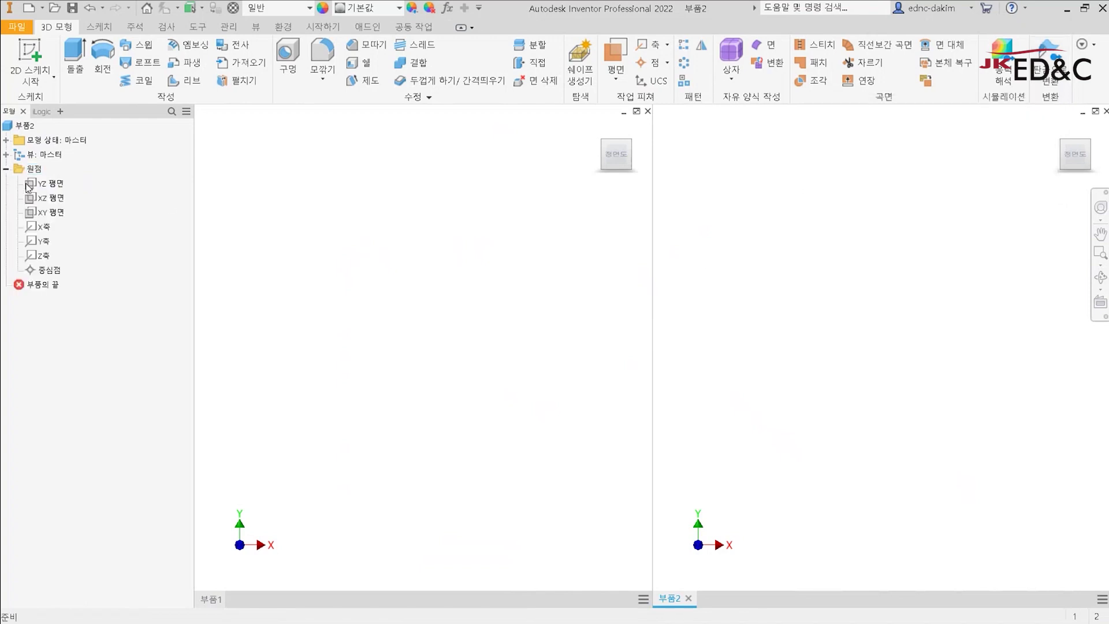
{"action": "right_click", "coordinate": [63, 218]}
{"action": "left_click", "coordinate": [81, 247]}
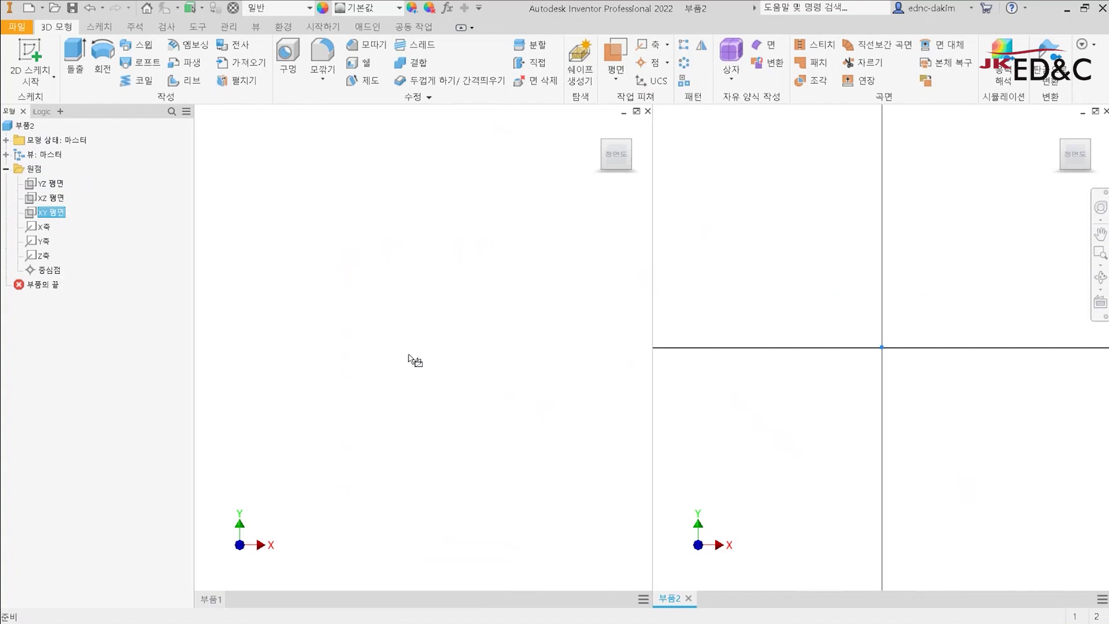
Step: Draw a closed, thin inverted-U profile with lines from the origin, about 38 mm wide with inner legs about 25 mm high
{"action": "right_click", "coordinate": [868, 296]}
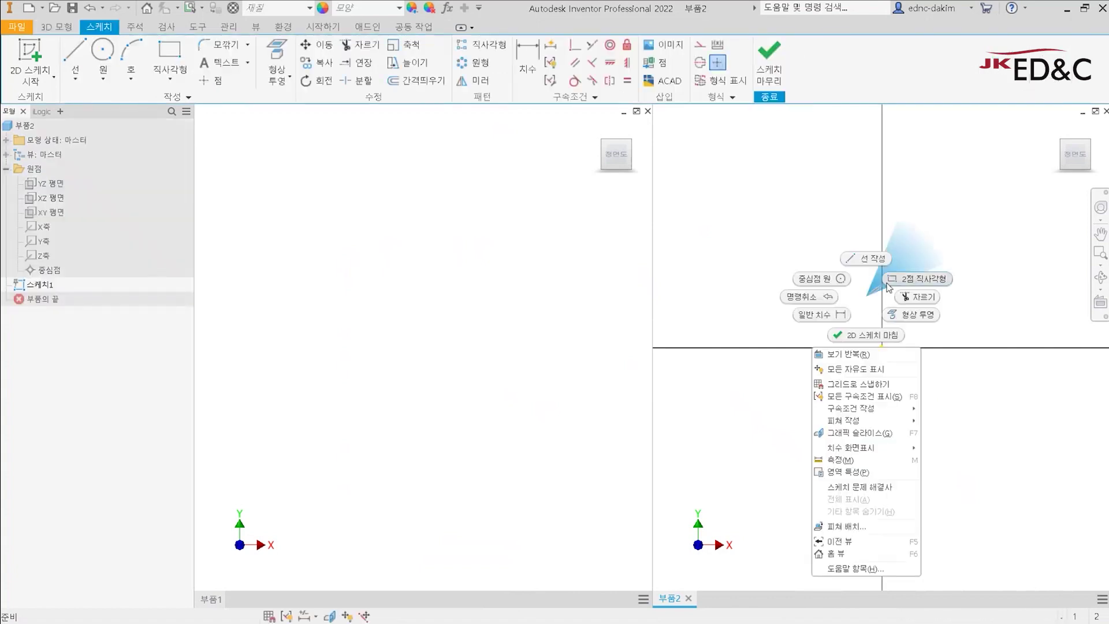
{"action": "left_click", "coordinate": [863, 258]}
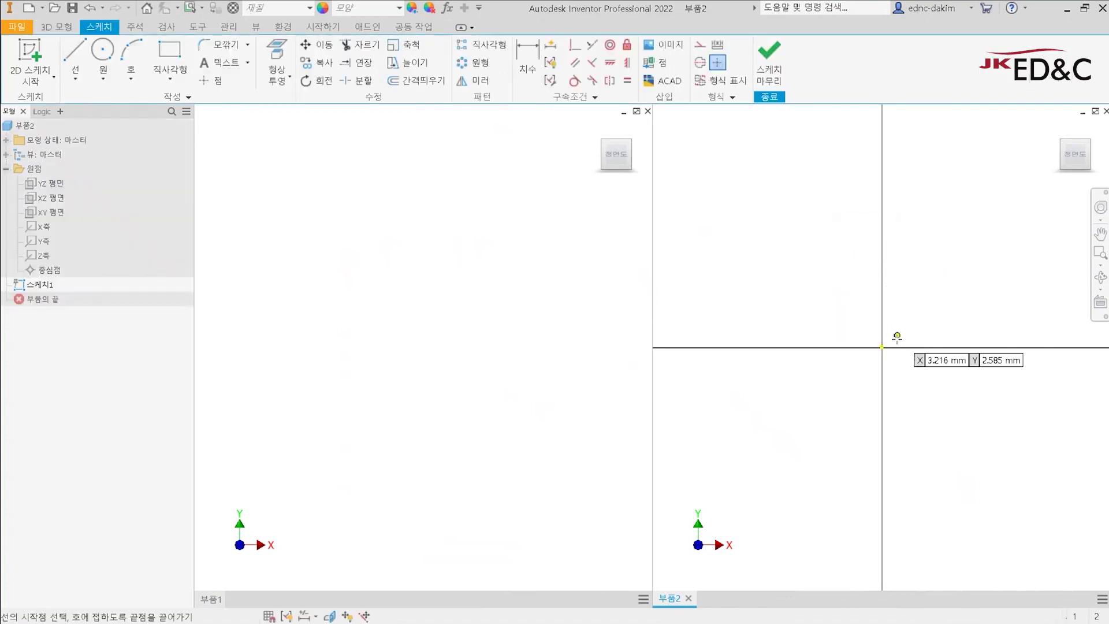
{"action": "left_click", "coordinate": [882, 347]}
{"action": "left_click", "coordinate": [882, 222]}
{"action": "left_click", "coordinate": [1058, 222]}
{"action": "left_click", "coordinate": [1058, 348]}
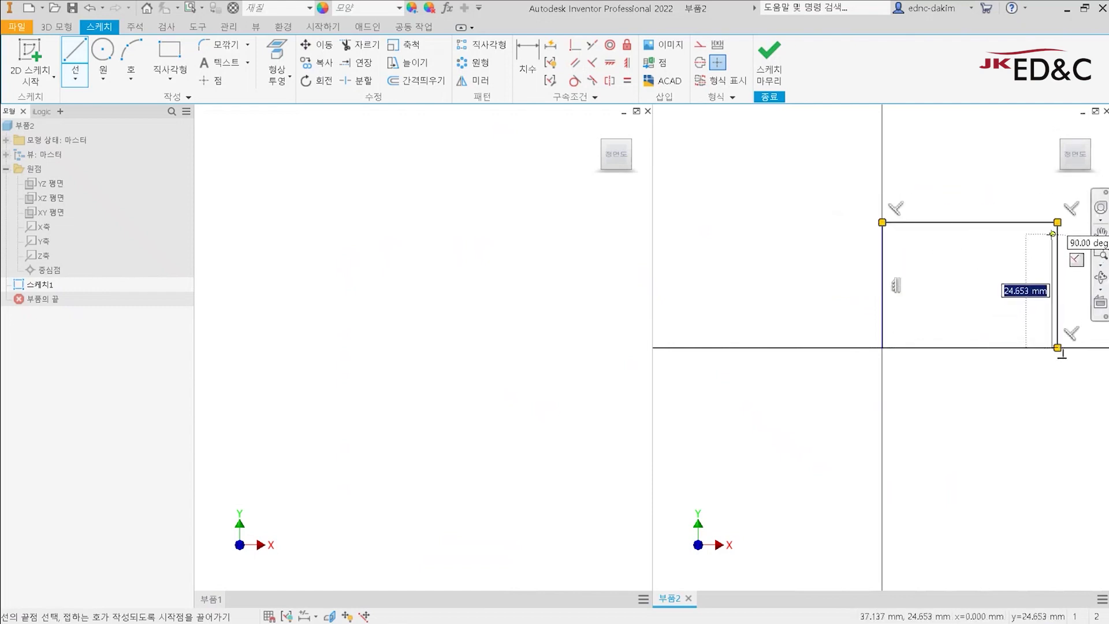
{"action": "left_click", "coordinate": [1052, 235]}
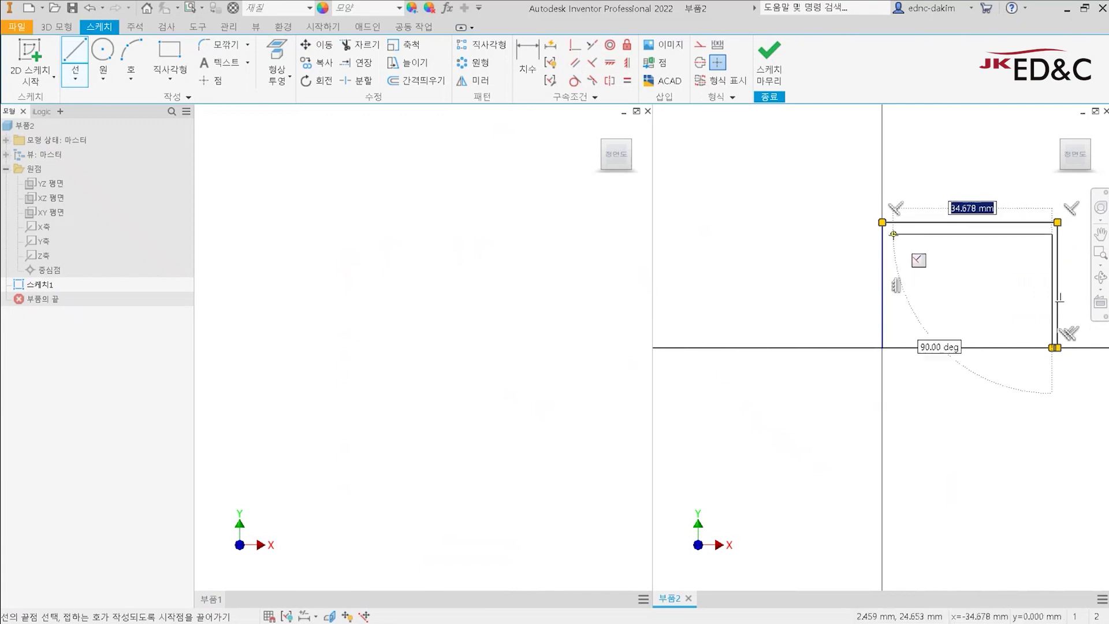
{"action": "left_click", "coordinate": [889, 234]}
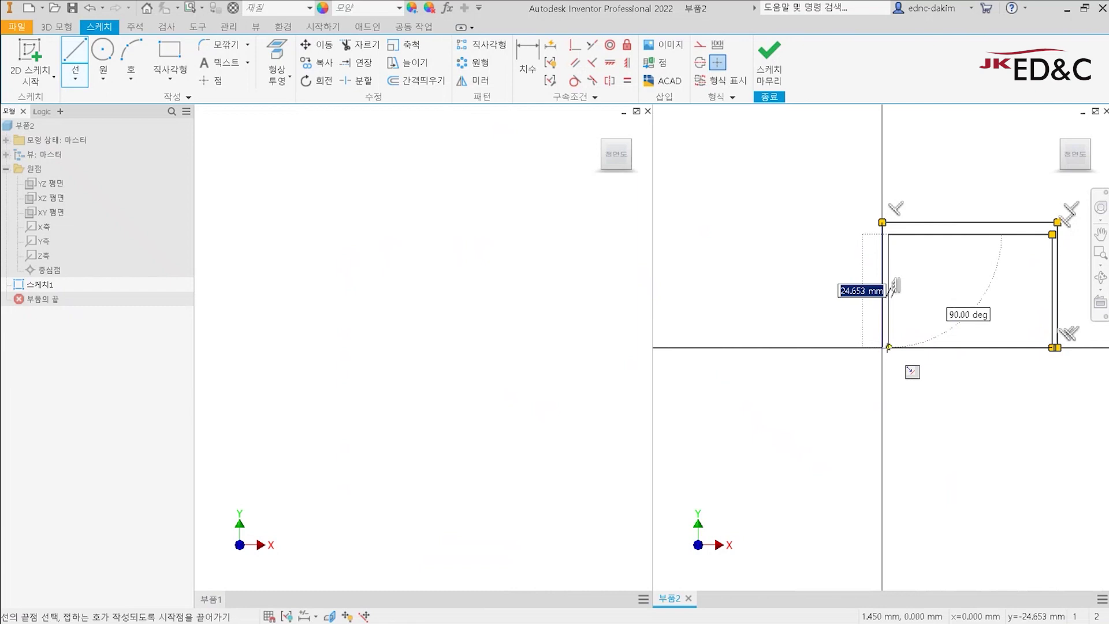
{"action": "left_click", "coordinate": [889, 347]}
{"action": "left_click", "coordinate": [882, 347]}
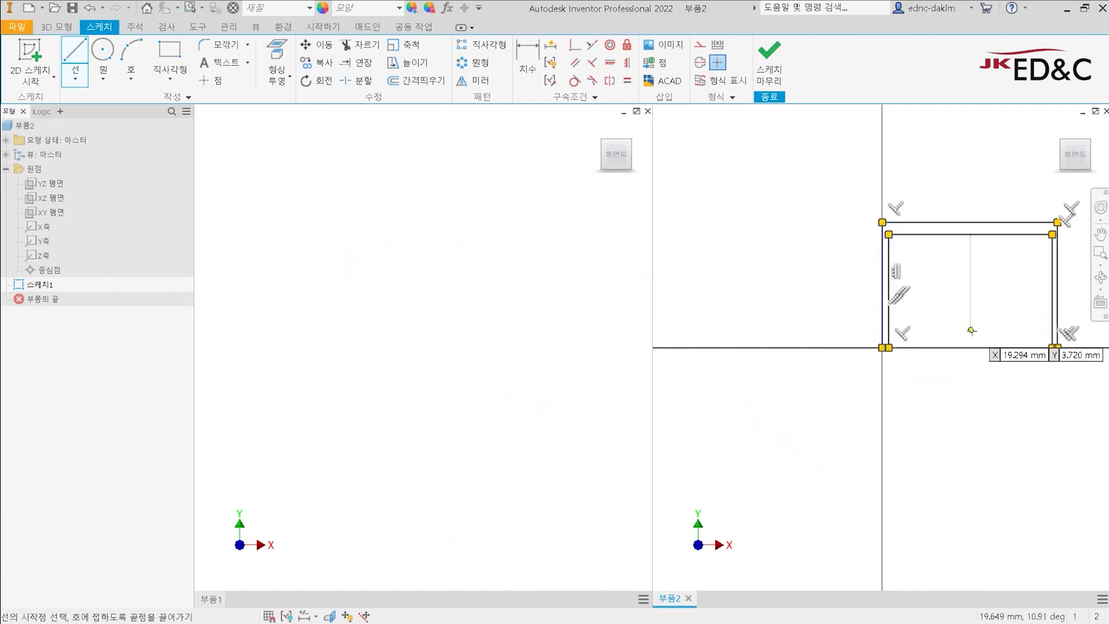
Step: Extrude the inverted-U profile by a distance of 10 mm
{"action": "left_click", "coordinate": [62, 27]}
{"action": "left_click", "coordinate": [75, 58]}
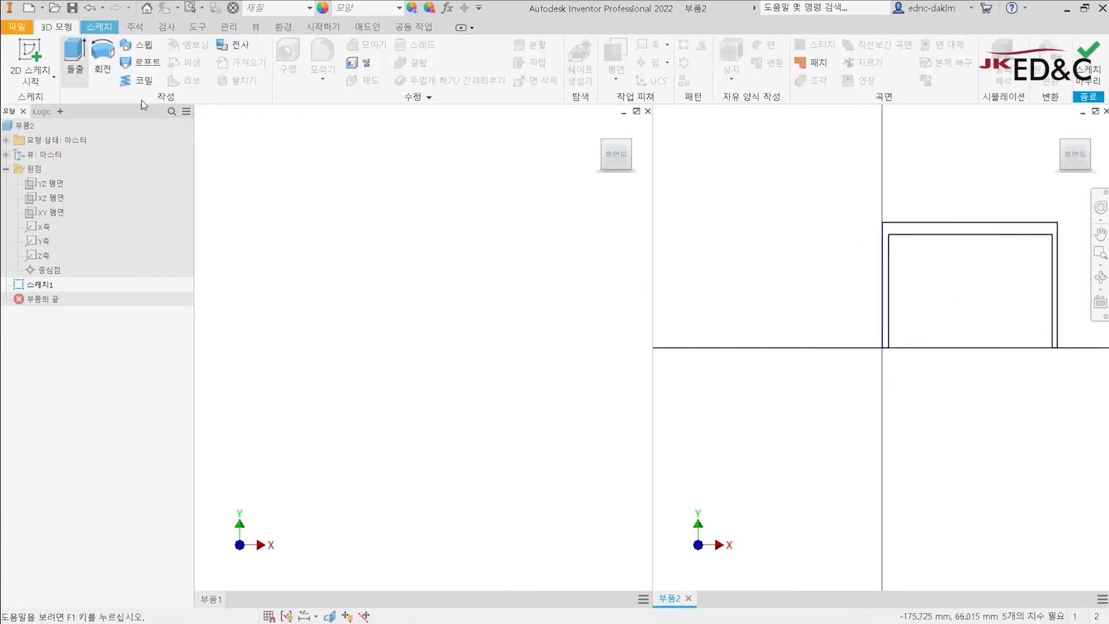
{"action": "scroll", "coordinate": [966, 364], "scroll_direction": "down", "scroll_amount": 3}
{"action": "middle_click_drag", "start_coordinate": [1018, 382], "coordinate": [986, 409], "text": "shift"}
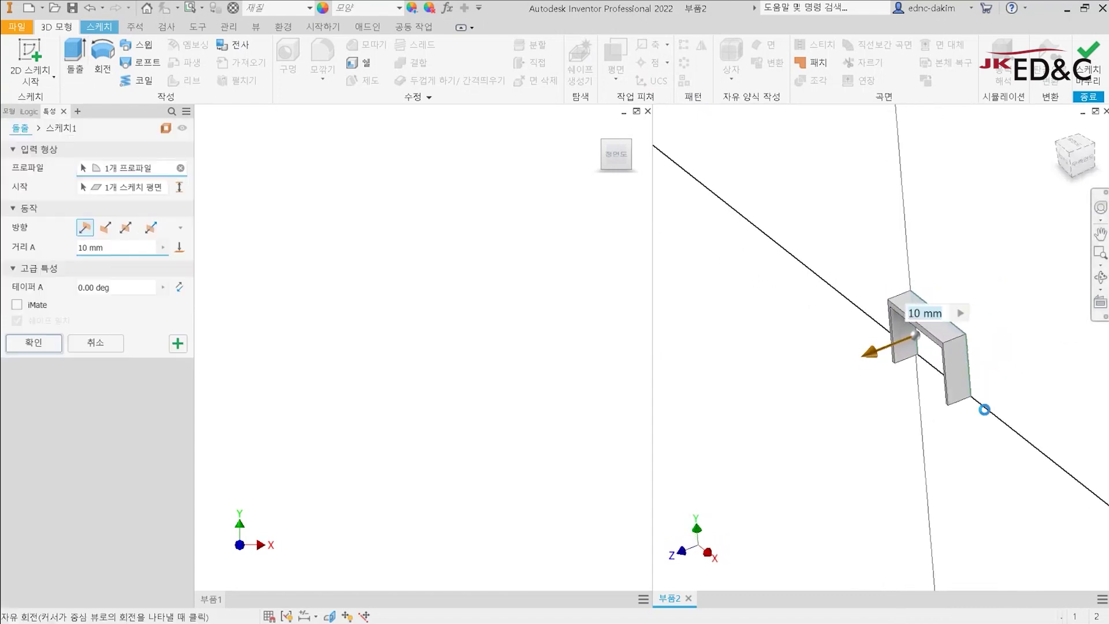
{"action": "key", "text": "Return"}
{"action": "scroll", "coordinate": [917, 335], "scroll_direction": "up", "scroll_amount": 3}
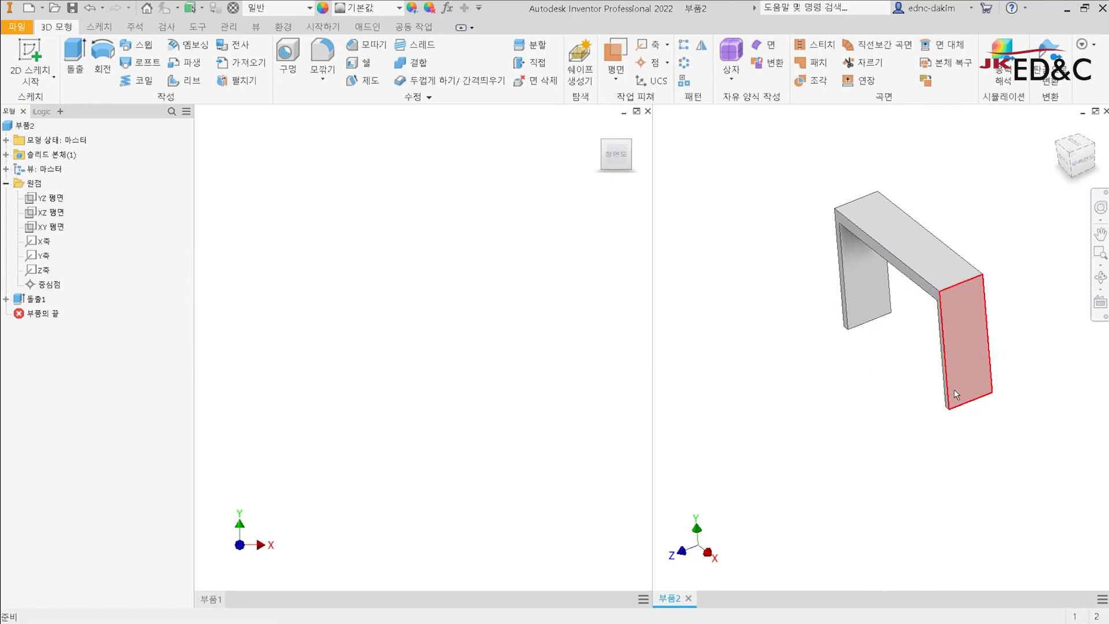
Step: Convert the solid to a sheet metal part using the outer face of the right leg as base face, and accept the 기본값_mm sheet metal defaults
{"action": "left_click", "coordinate": [1048, 65]}
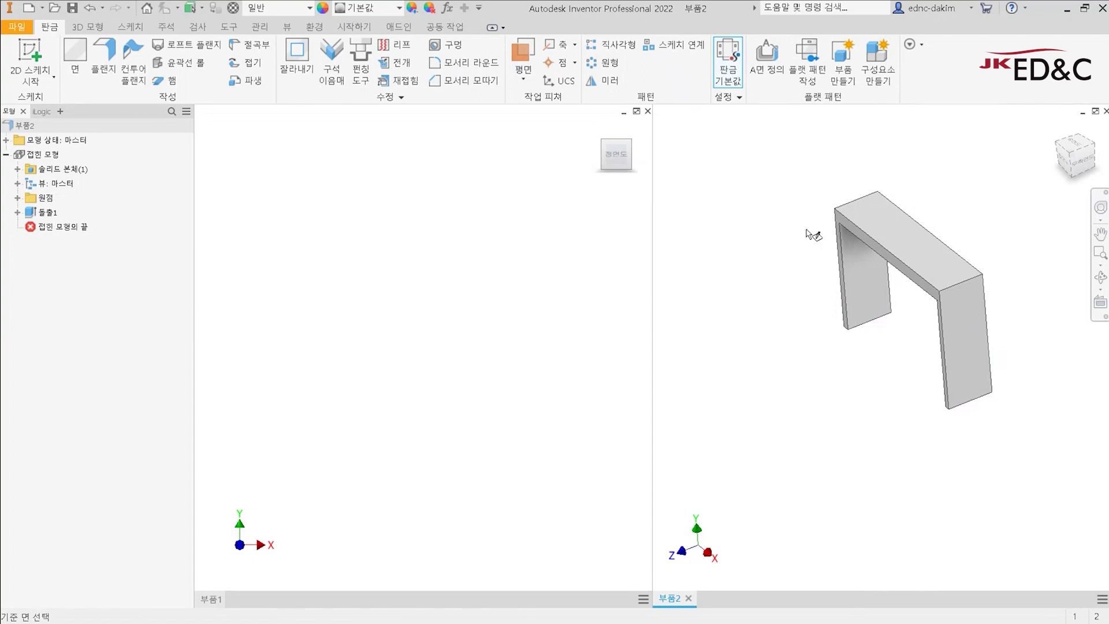
{"action": "left_click", "coordinate": [975, 347]}
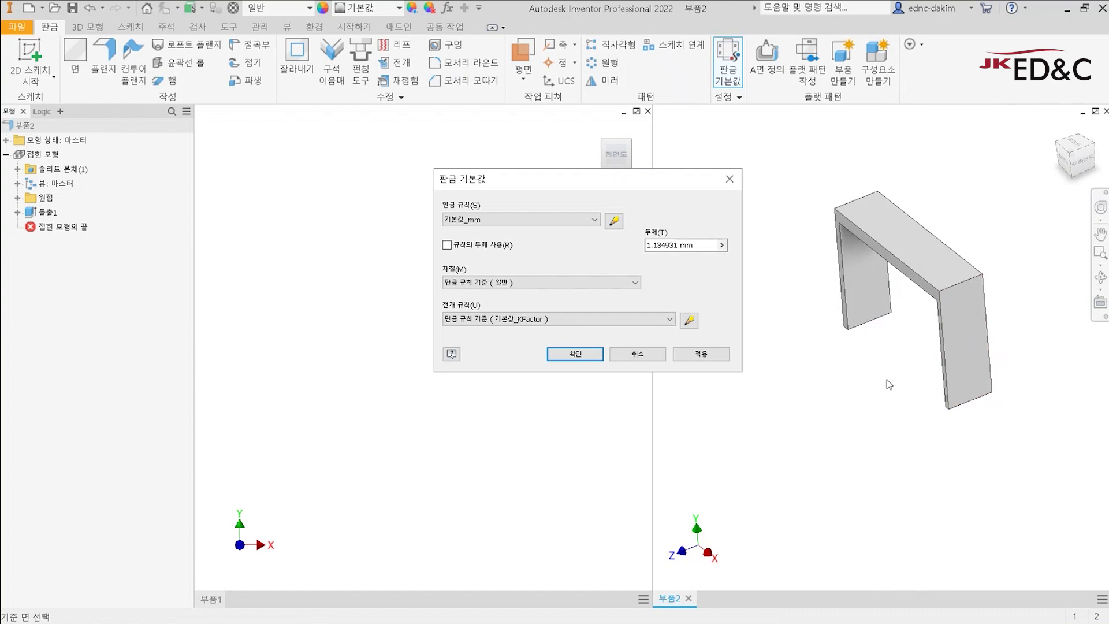
{"action": "left_click_drag", "start_coordinate": [670, 186], "coordinate": [680, 180]}
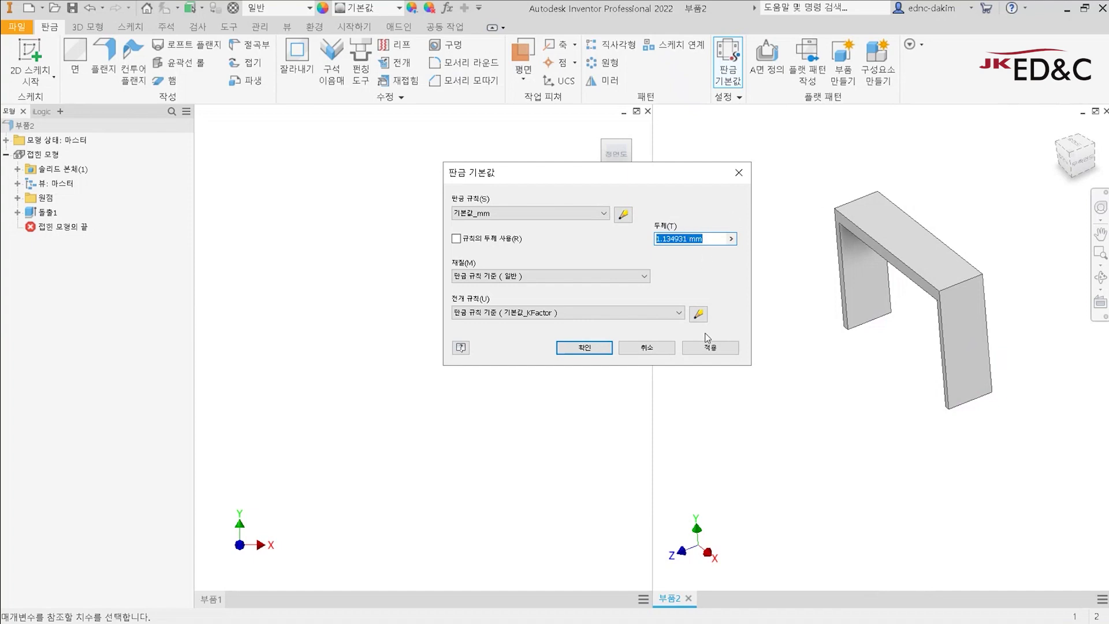
{"action": "left_click", "coordinate": [604, 355]}
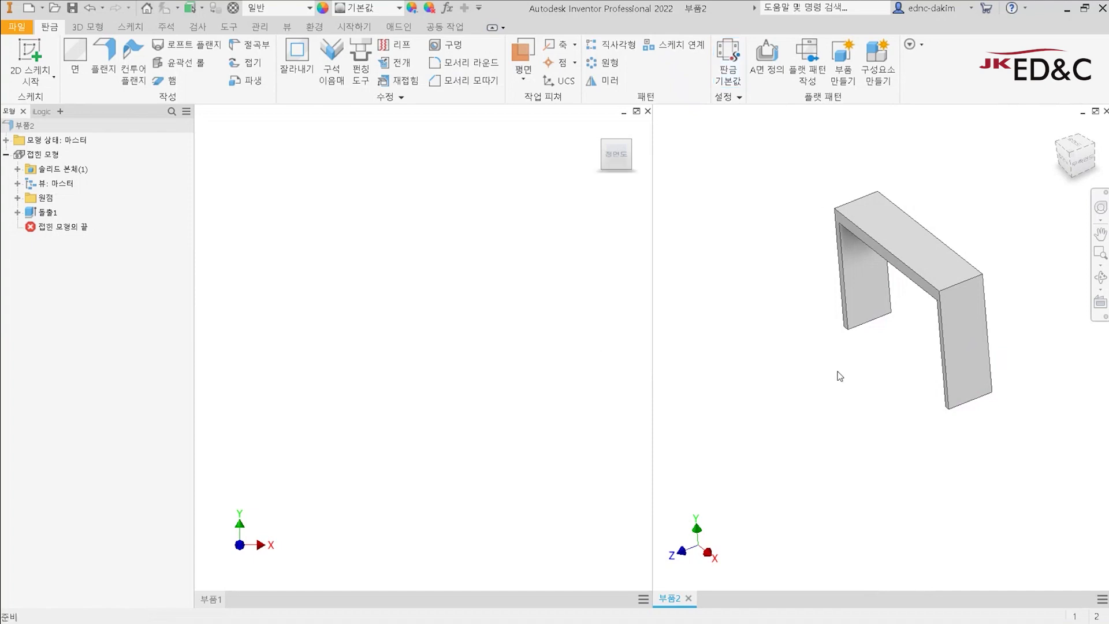
Step: Inspect the converted part by selecting its leg face, the whole body and the 돌출1 feature with its sketch expanded
{"action": "left_click", "coordinate": [958, 342]}
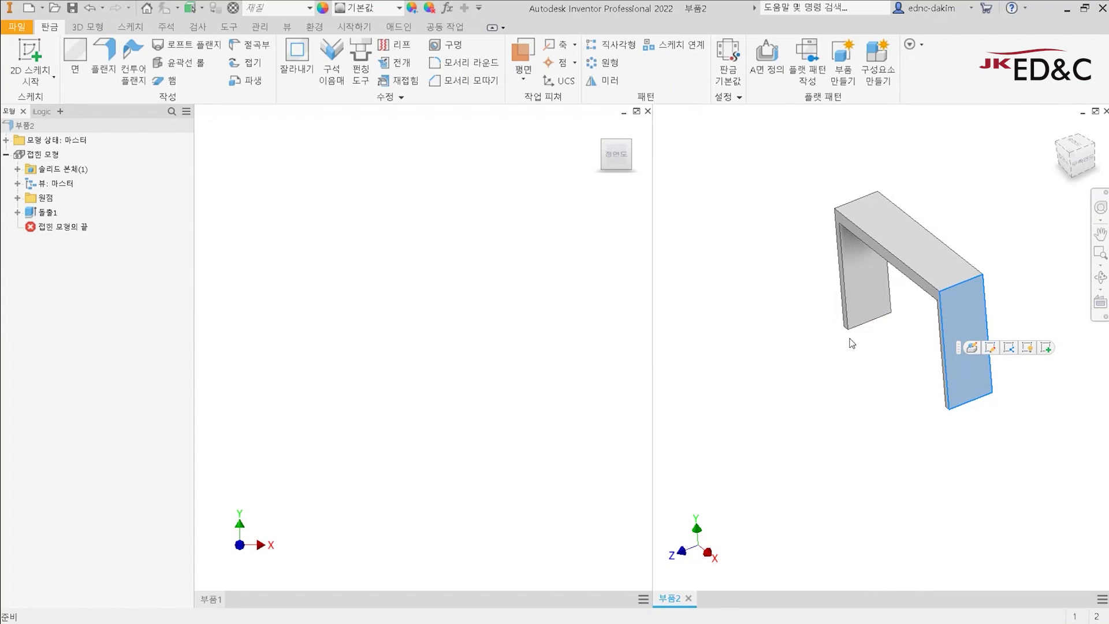
{"action": "left_click_drag", "start_coordinate": [806, 162], "coordinate": [1023, 489]}
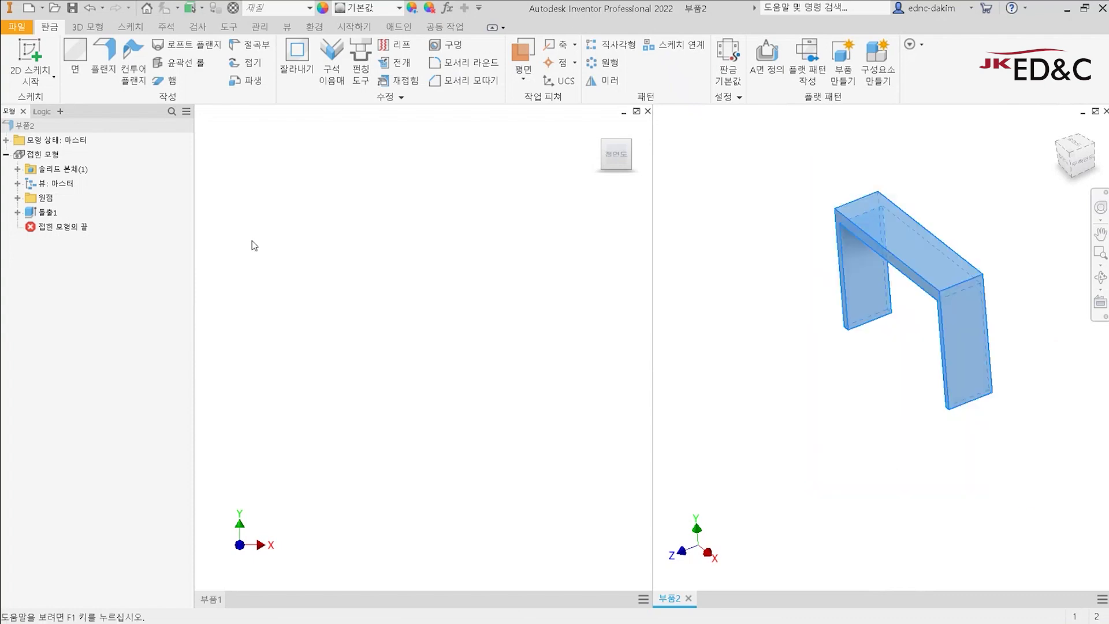
{"action": "left_click", "coordinate": [18, 213]}
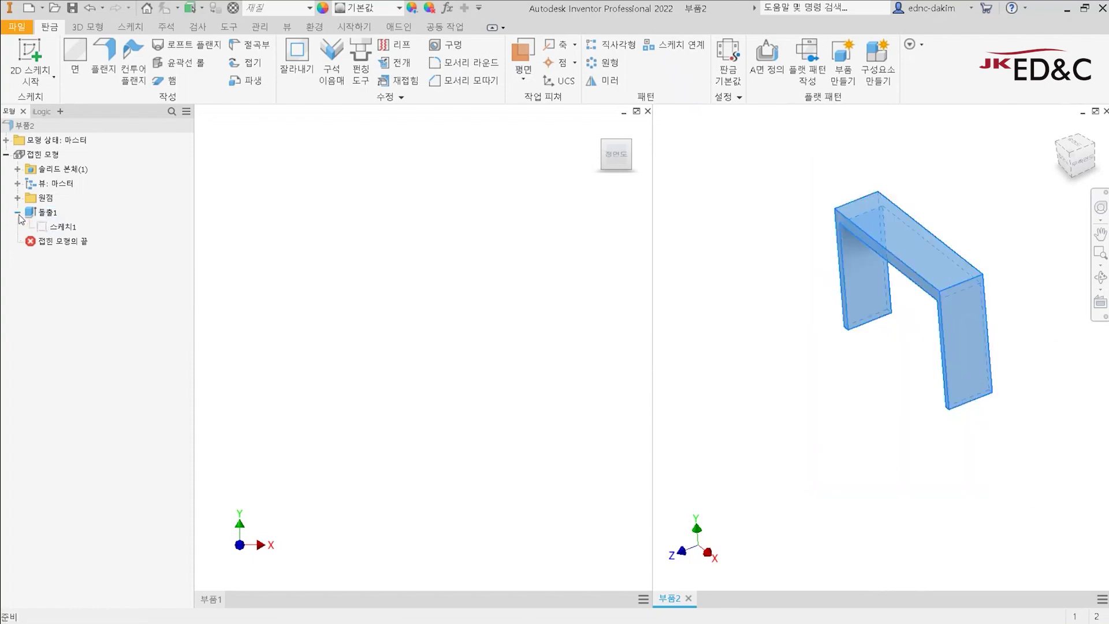
{"action": "left_click", "coordinate": [51, 214]}
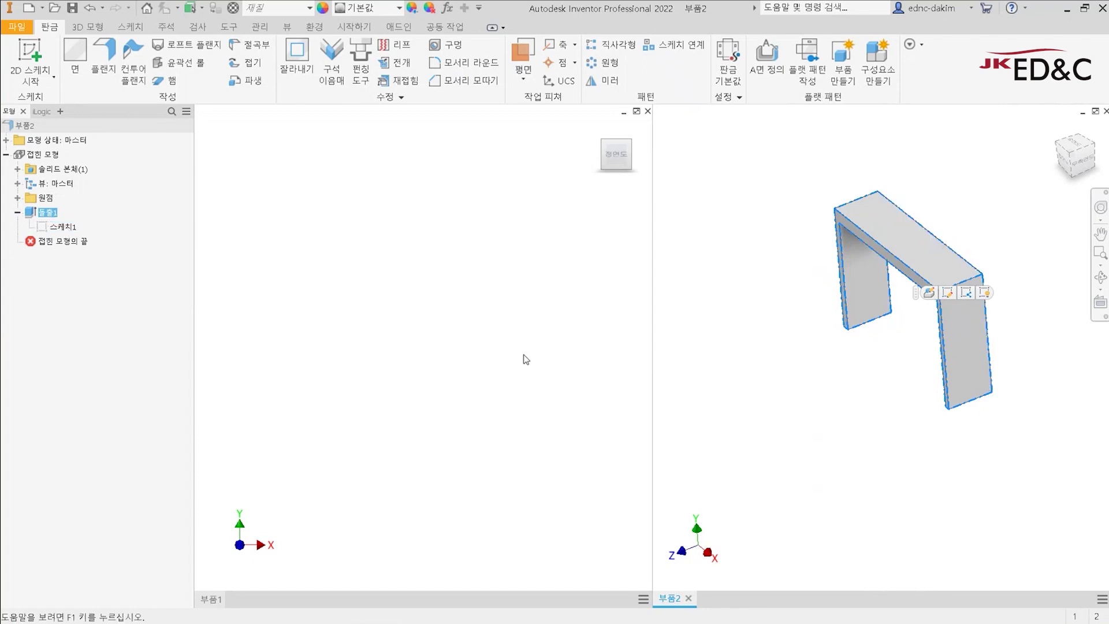
{"action": "left_click", "coordinate": [754, 332]}
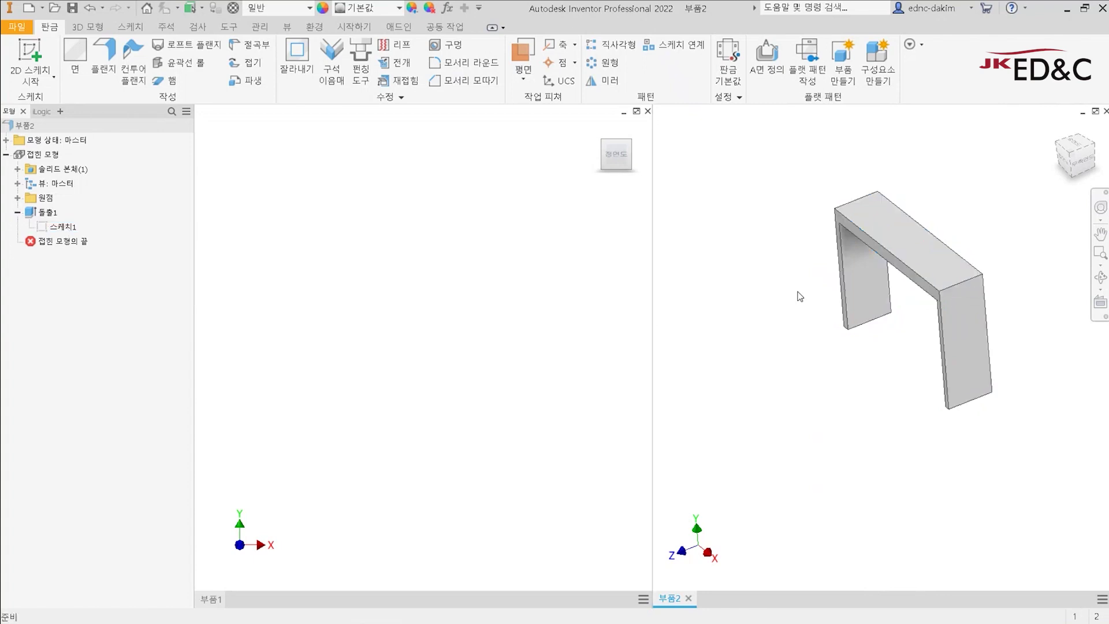
Step: Close the 부품2 document without saving its changes
{"action": "left_click", "coordinate": [1105, 111]}
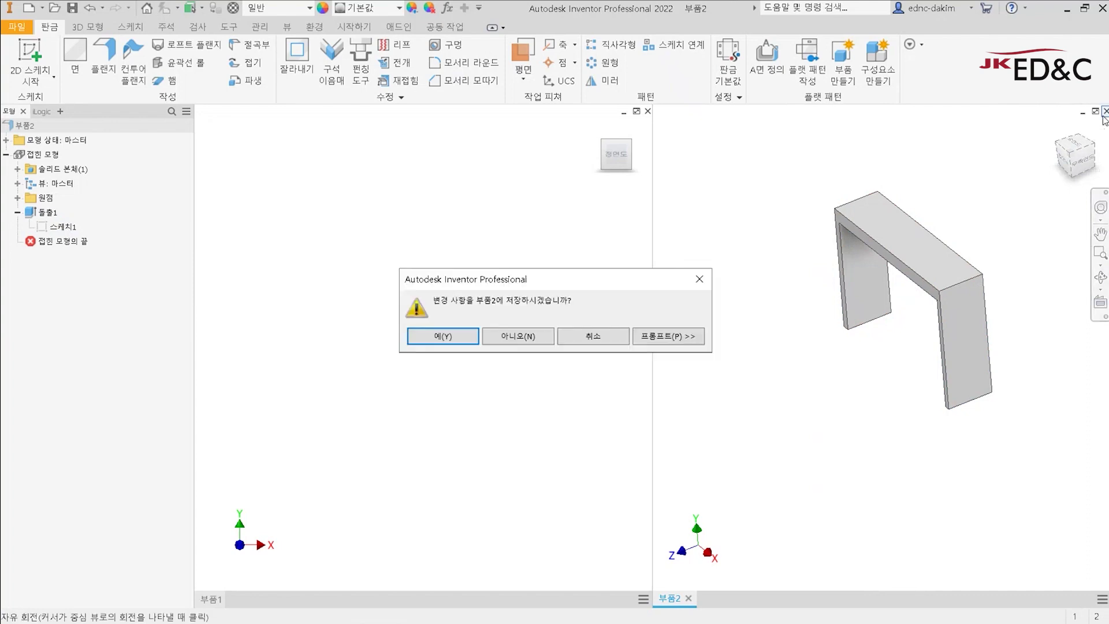
{"action": "left_click", "coordinate": [511, 338]}
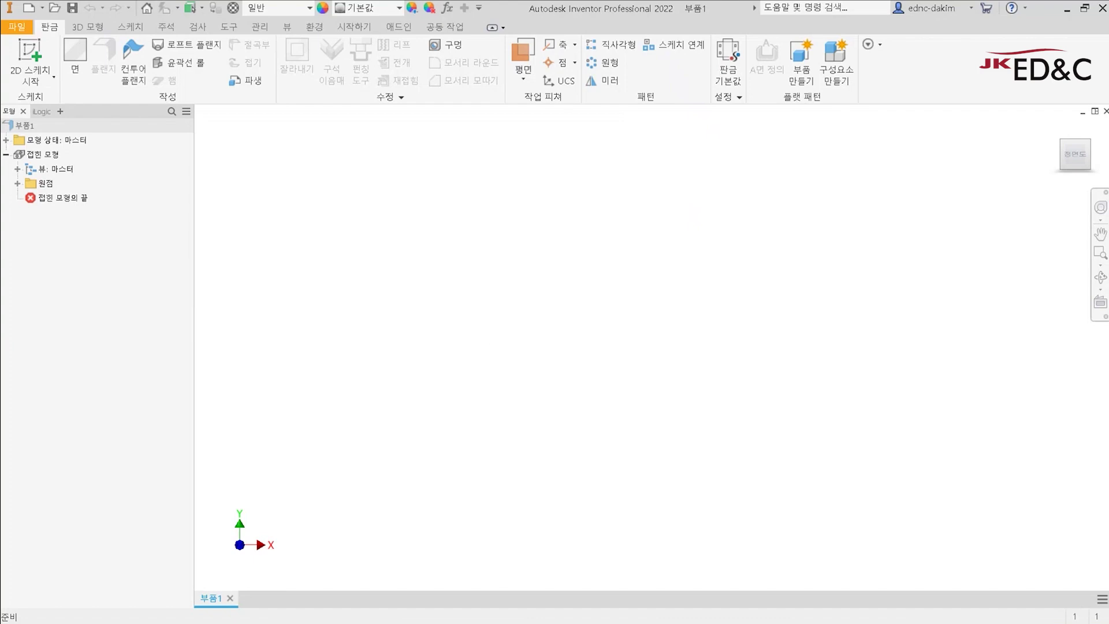
Step: Switch to Paint (그림판) with the carton and box flat pattern images, and extend the canvas height to 927 px
{"action": "key", "text": "alt+Tab"}
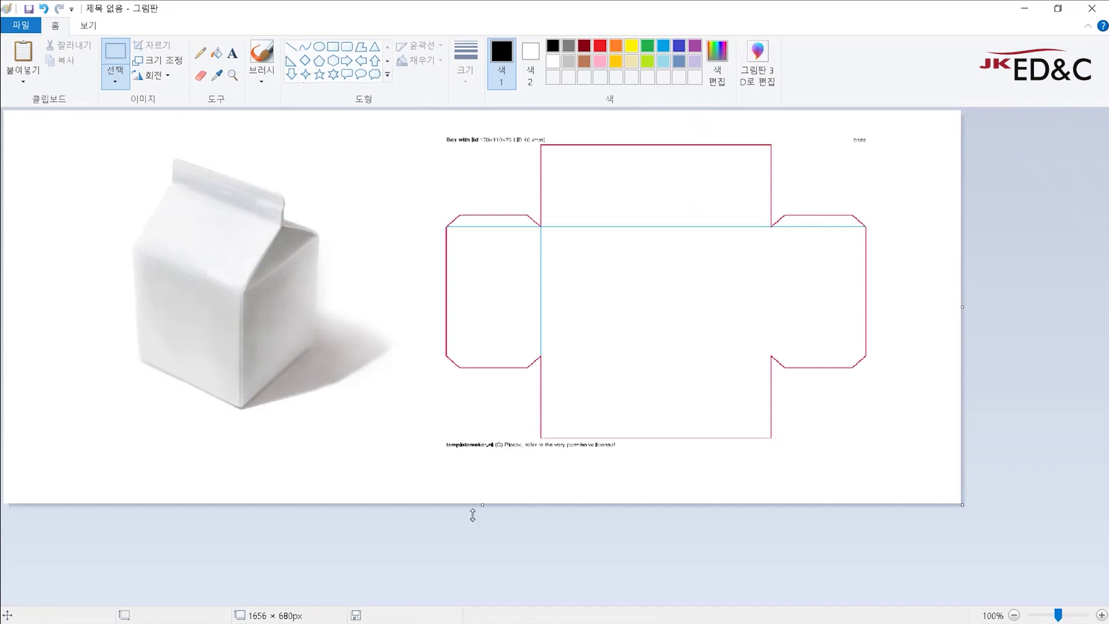
{"action": "left_click_drag", "start_coordinate": [486, 507], "coordinate": [486, 621]}
{"action": "scroll", "coordinate": [464, 501], "scroll_direction": "down", "scroll_amount": 2}
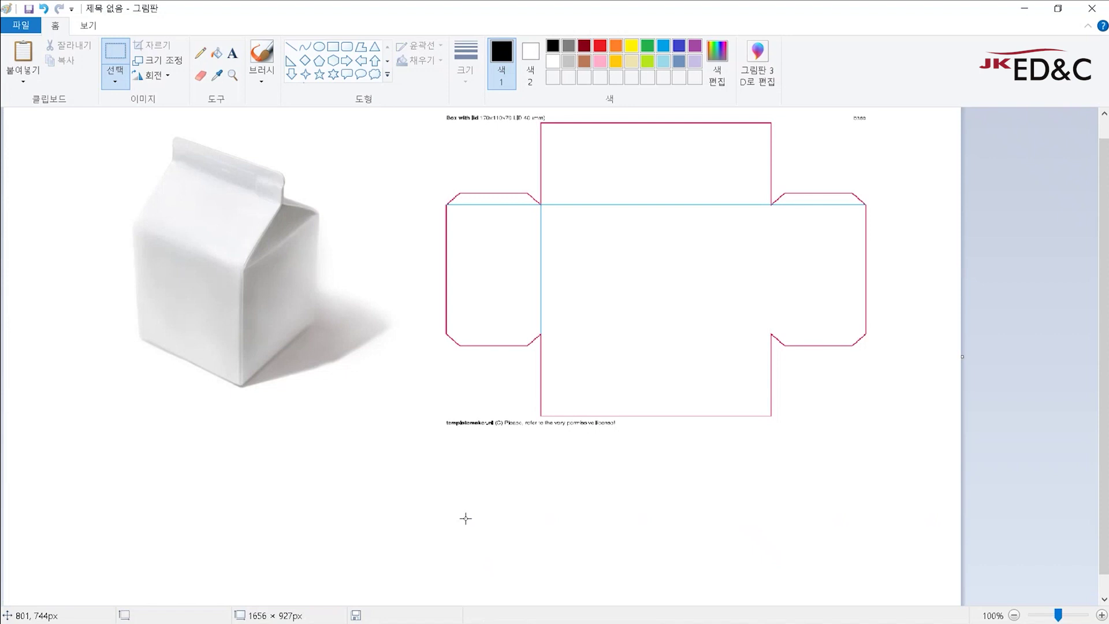
{"action": "scroll", "coordinate": [465, 518], "scroll_direction": "down", "scroll_amount": 3, "text": "ctrl"}
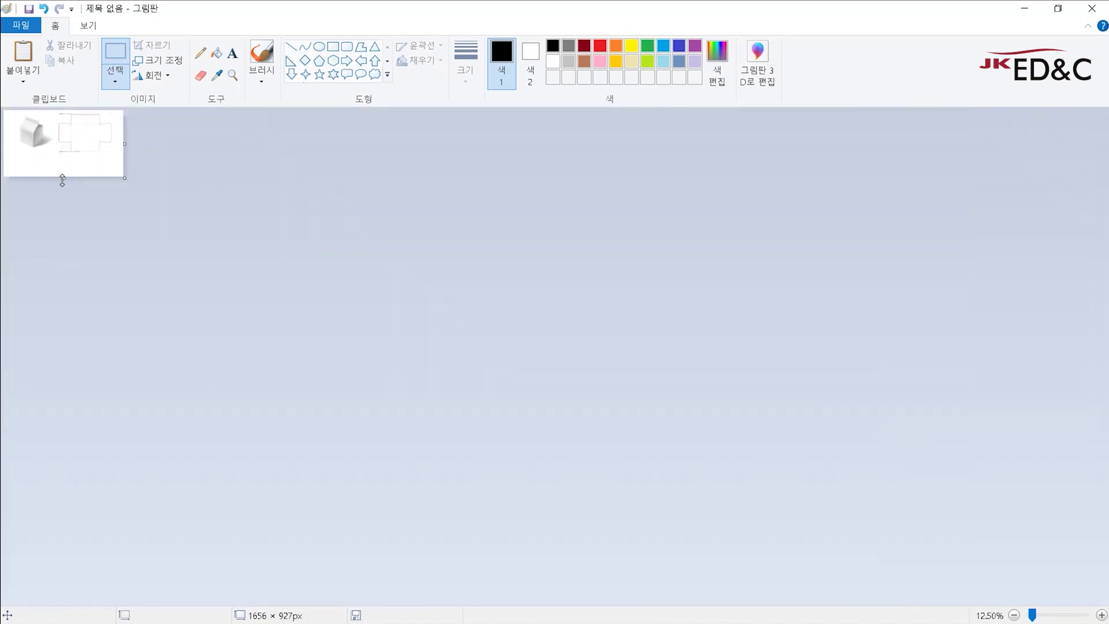
Step: Enlarge the canvas to 9824 × 3872 px, leaving blank drawing space around the carton and flat pattern images
{"action": "left_click_drag", "start_coordinate": [62, 178], "coordinate": [61, 391]}
{"action": "left_click_drag", "start_coordinate": [127, 248], "coordinate": [716, 263]}
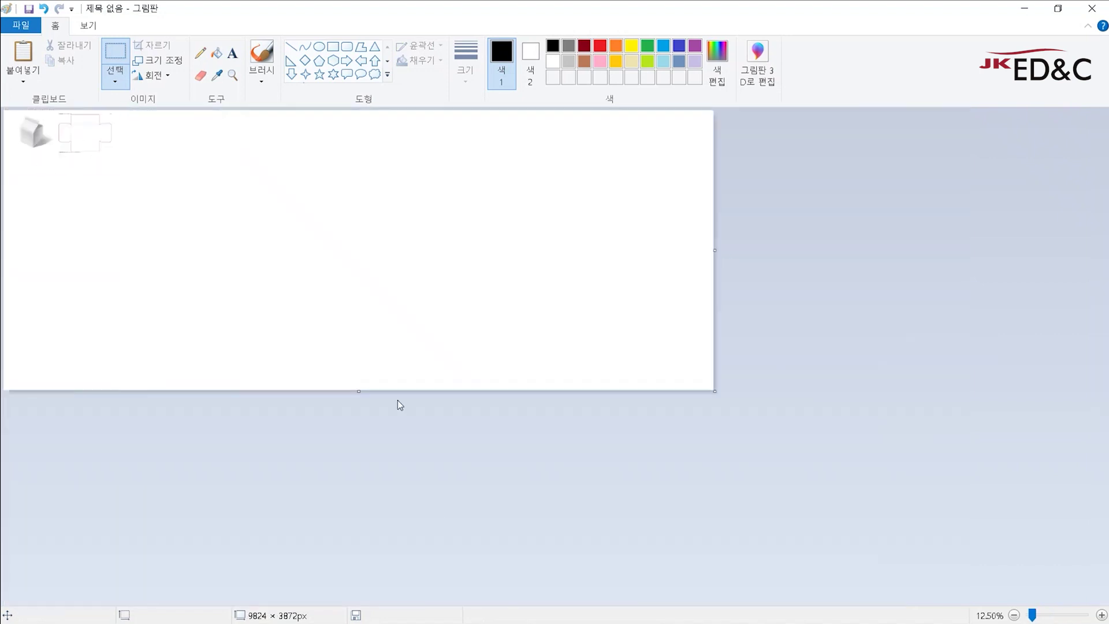
{"action": "scroll", "coordinate": [171, 319], "scroll_direction": "up", "scroll_amount": 1, "text": "ctrl"}
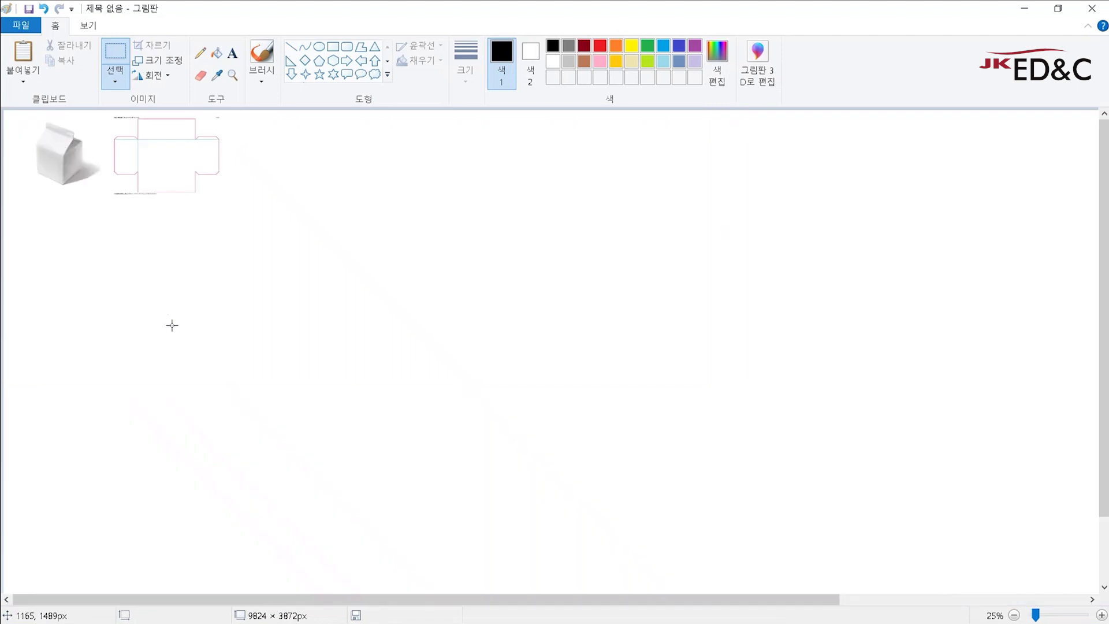
Step: Brush a black U-shaped bent profile below the images, followed by an arrow and a long straight line for its unfolded state
{"action": "scroll", "coordinate": [167, 320], "scroll_direction": "down", "scroll_amount": 2}
{"action": "left_click_drag", "start_coordinate": [166, 254], "coordinate": [175, 366]}
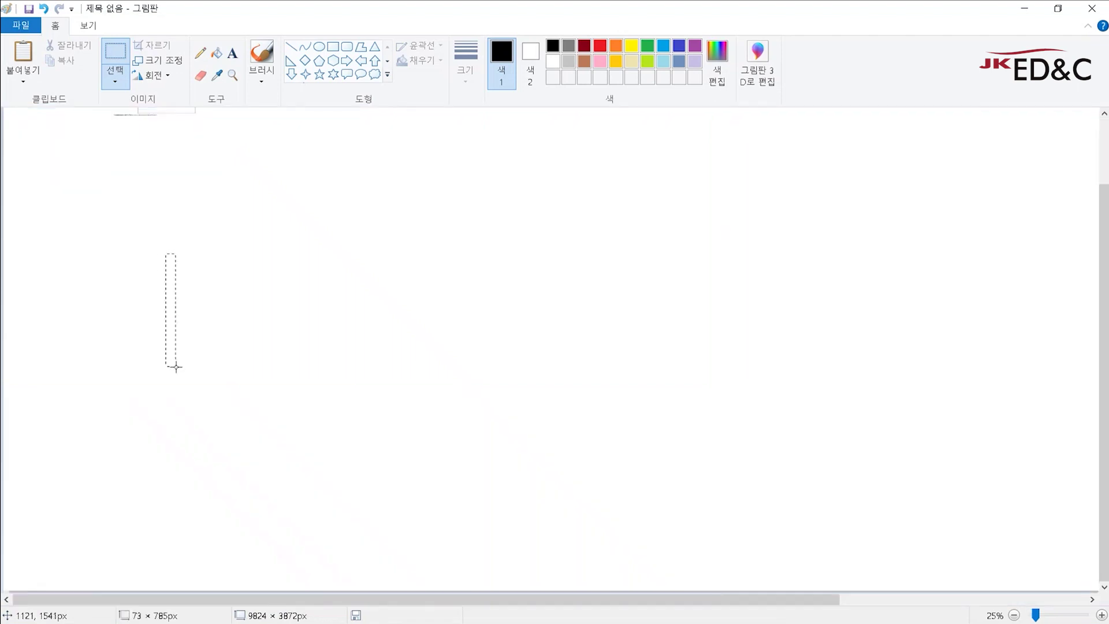
{"action": "left_click", "coordinate": [200, 53]}
{"action": "left_click", "coordinate": [256, 72]}
{"action": "mouse_move", "coordinate": [201, 250]}
{"action": "left_mouse_down"}
{"action": "mouse_move", "coordinate": [200, 370]}
{"action": "mouse_move", "coordinate": [369, 370]}
{"action": "mouse_move", "coordinate": [387, 254]}
{"action": "left_mouse_up"}
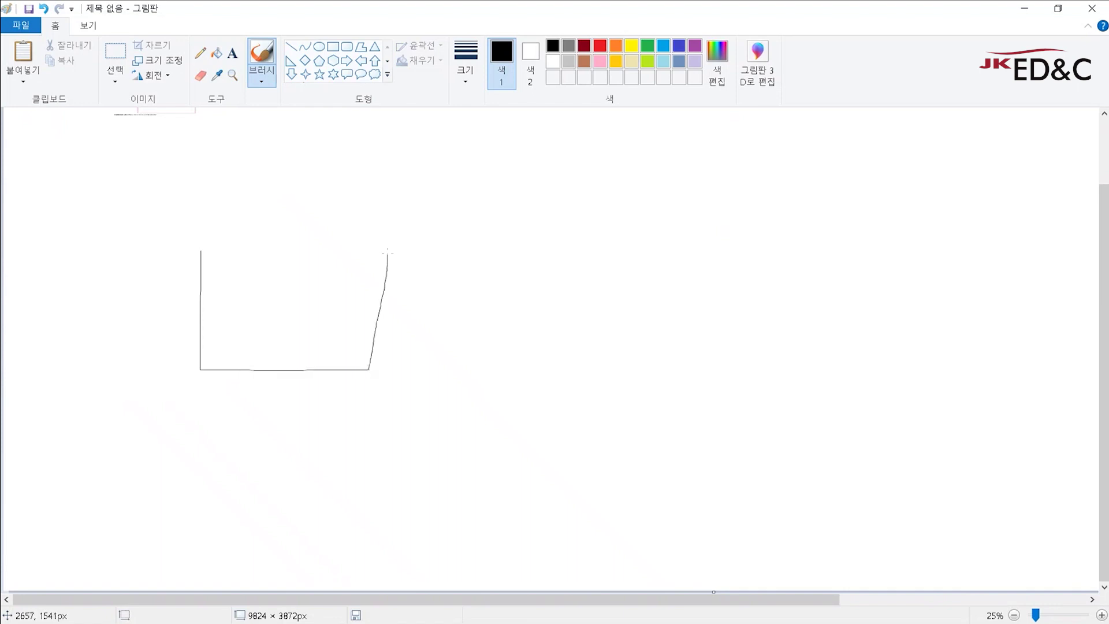
{"action": "mouse_move", "coordinate": [420, 312]}
{"action": "left_mouse_down"}
{"action": "mouse_move", "coordinate": [509, 315]}
{"action": "mouse_move", "coordinate": [482, 350]}
{"action": "mouse_move", "coordinate": [940, 348]}
{"action": "left_mouse_up"}
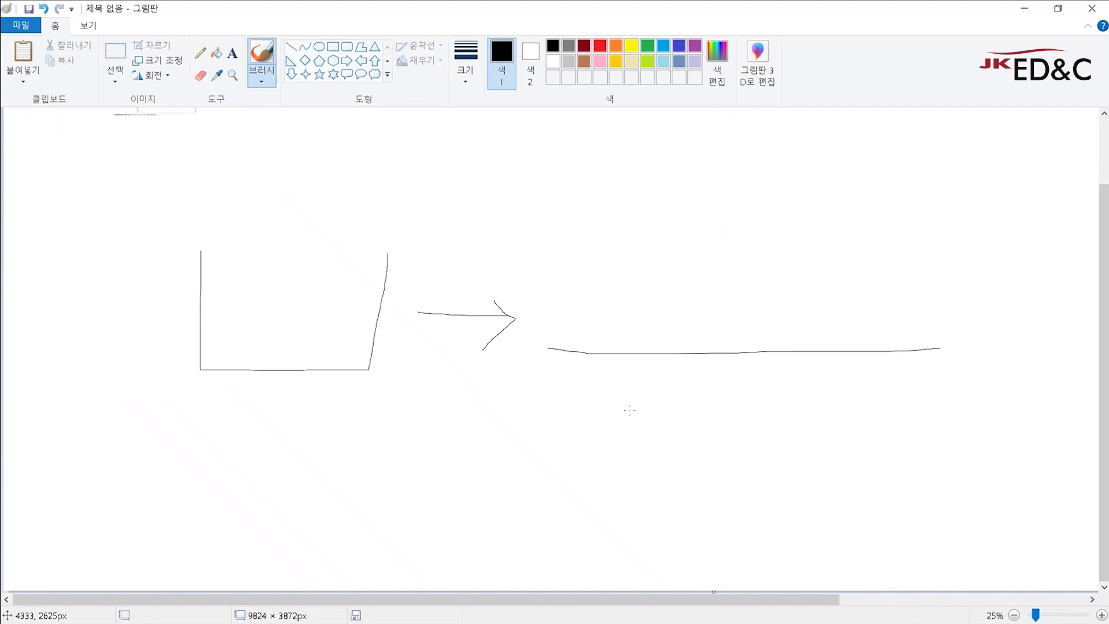
Step: Brush a second row with a flat line carrying two bend marks, an arrow and the folded U-shaped profile
{"action": "mouse_move", "coordinate": [92, 491]}
{"action": "left_mouse_down"}
{"action": "mouse_move", "coordinate": [477, 491]}
{"action": "mouse_move", "coordinate": [567, 462]}
{"action": "mouse_move", "coordinate": [555, 475]}
{"action": "left_mouse_up"}
{"action": "left_click_drag", "start_coordinate": [204, 485], "coordinate": [204, 512]}
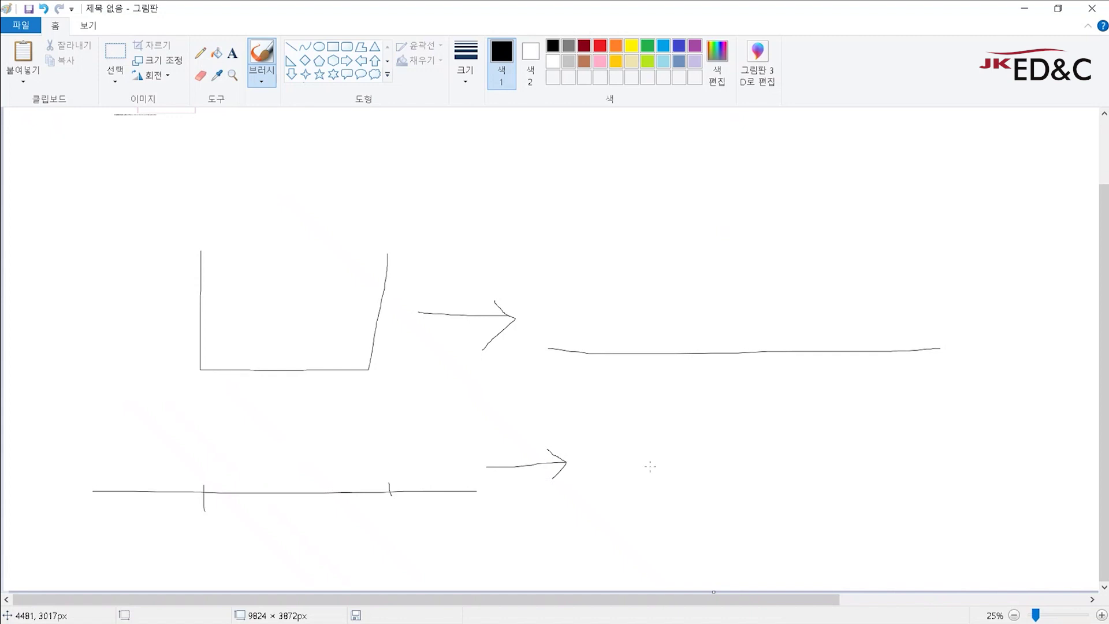
{"action": "mouse_move", "coordinate": [632, 432]}
{"action": "left_mouse_down"}
{"action": "mouse_move", "coordinate": [633, 495]}
{"action": "mouse_move", "coordinate": [786, 493]}
{"action": "mouse_move", "coordinate": [818, 438]}
{"action": "left_mouse_up"}
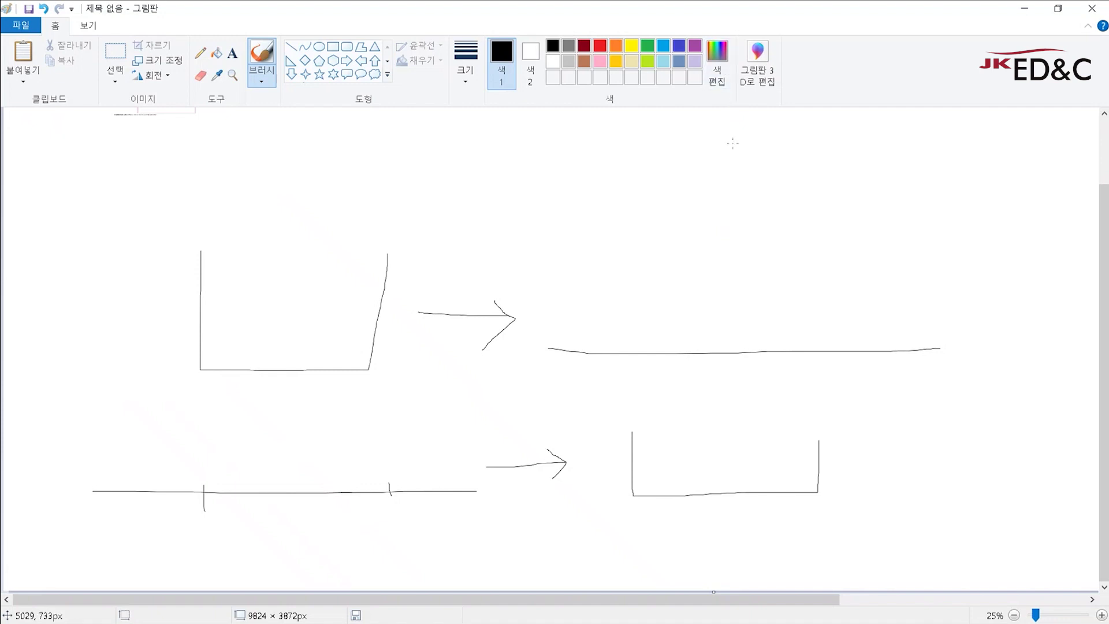
Step: Switch back to Inventor, open the sheet metal defaults of 부품1 and keep 기본값_mm as the sheet metal rule
{"action": "left_click", "coordinate": [1027, 12]}
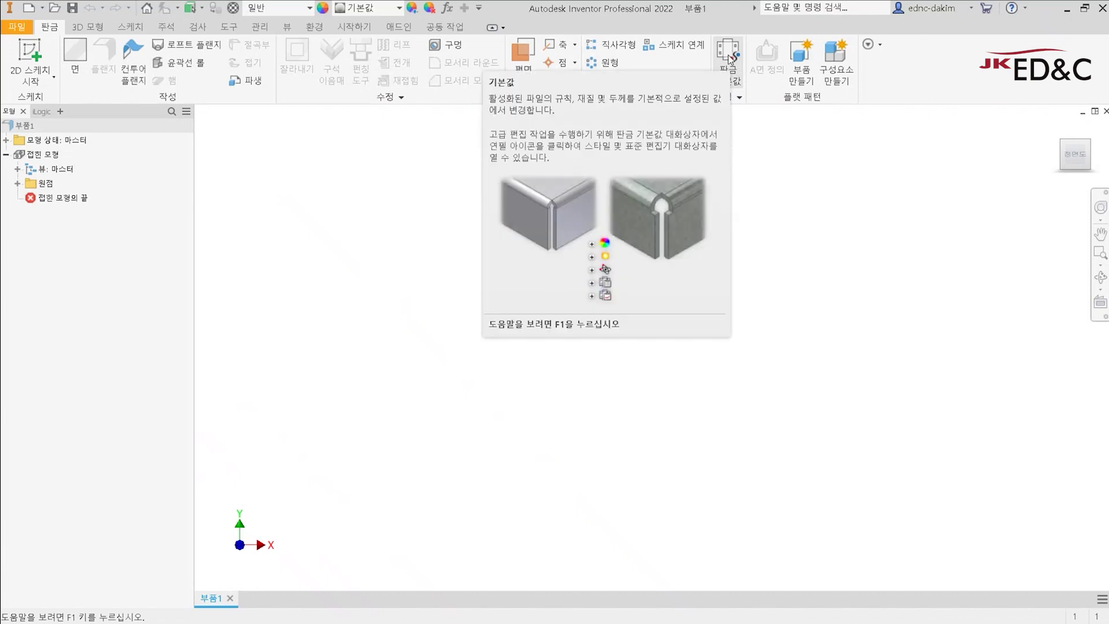
{"action": "left_click", "coordinate": [724, 73]}
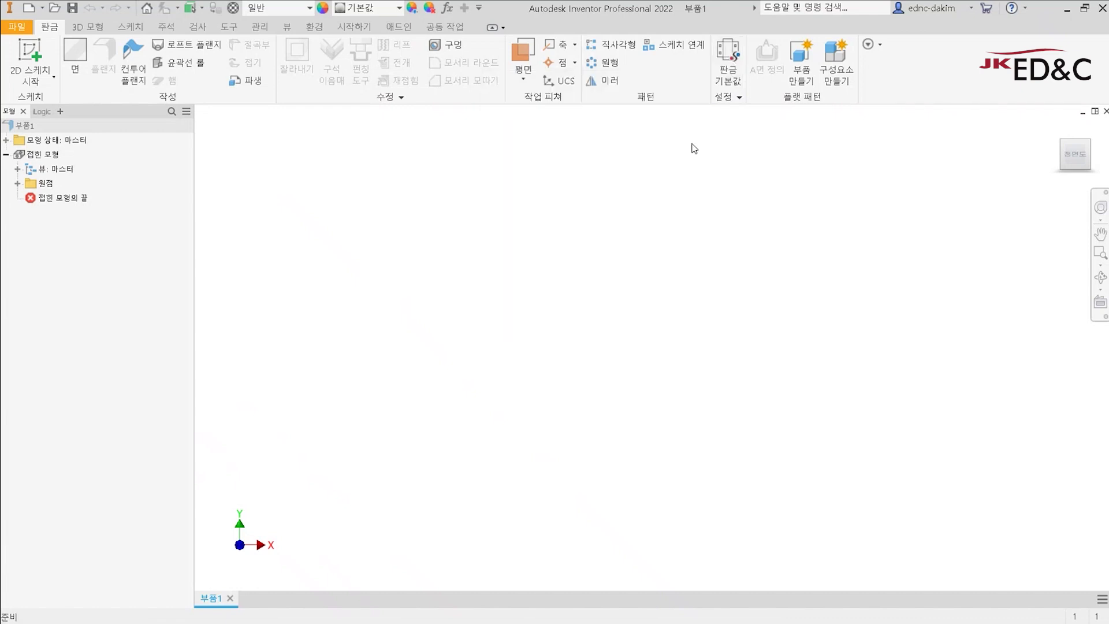
{"action": "left_click", "coordinate": [731, 71]}
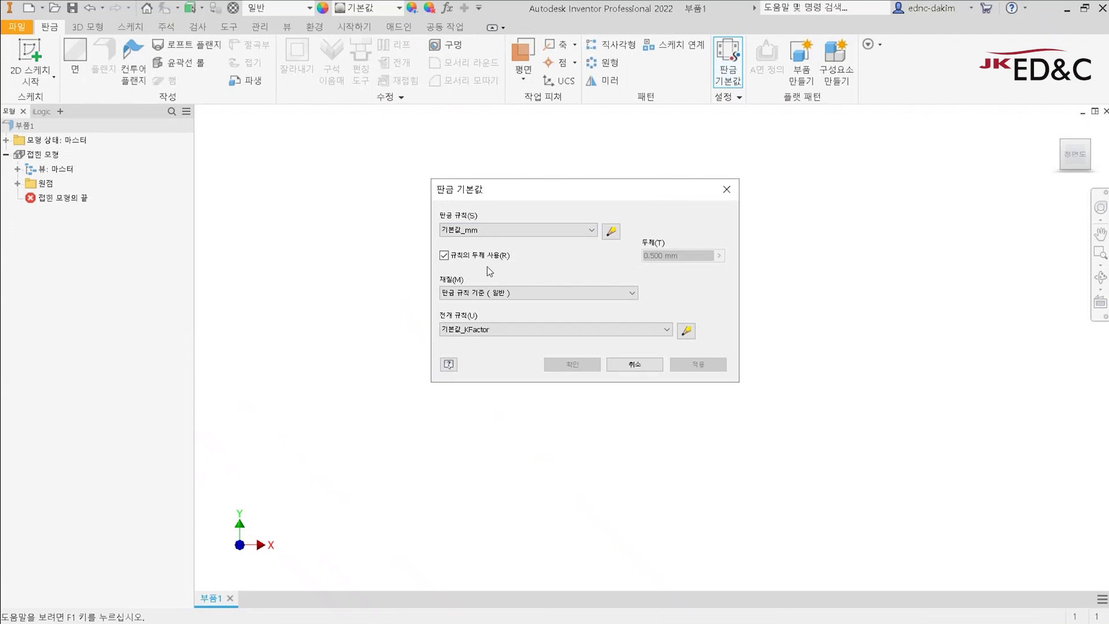
{"action": "left_click", "coordinate": [497, 235]}
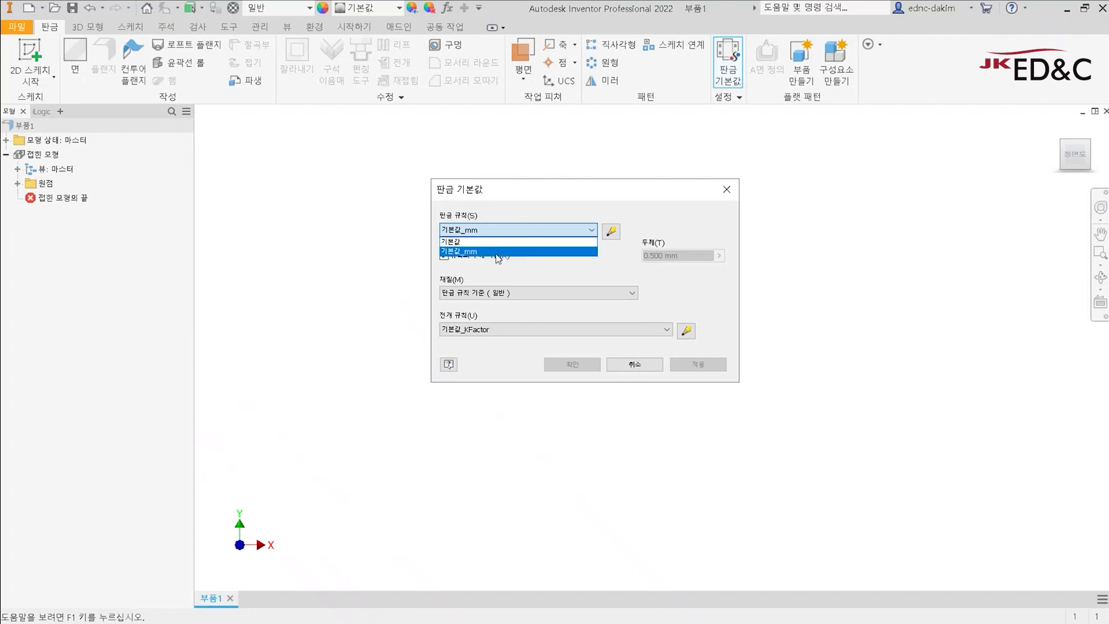
{"action": "left_click", "coordinate": [496, 230]}
{"action": "left_click", "coordinate": [496, 231]}
{"action": "left_click", "coordinate": [492, 253]}
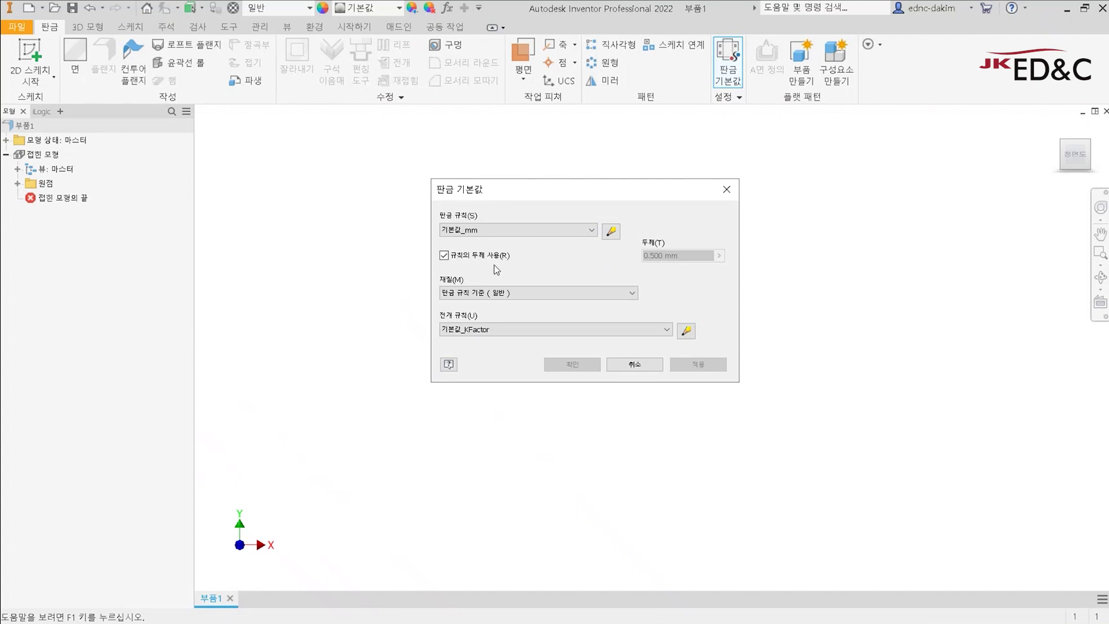
Step: Try replacing the rule's thickness with a custom value of 2, and return to using the thickness from the rule
{"action": "left_click", "coordinate": [482, 256]}
{"action": "left_click_drag", "start_coordinate": [682, 255], "coordinate": [643, 256]}
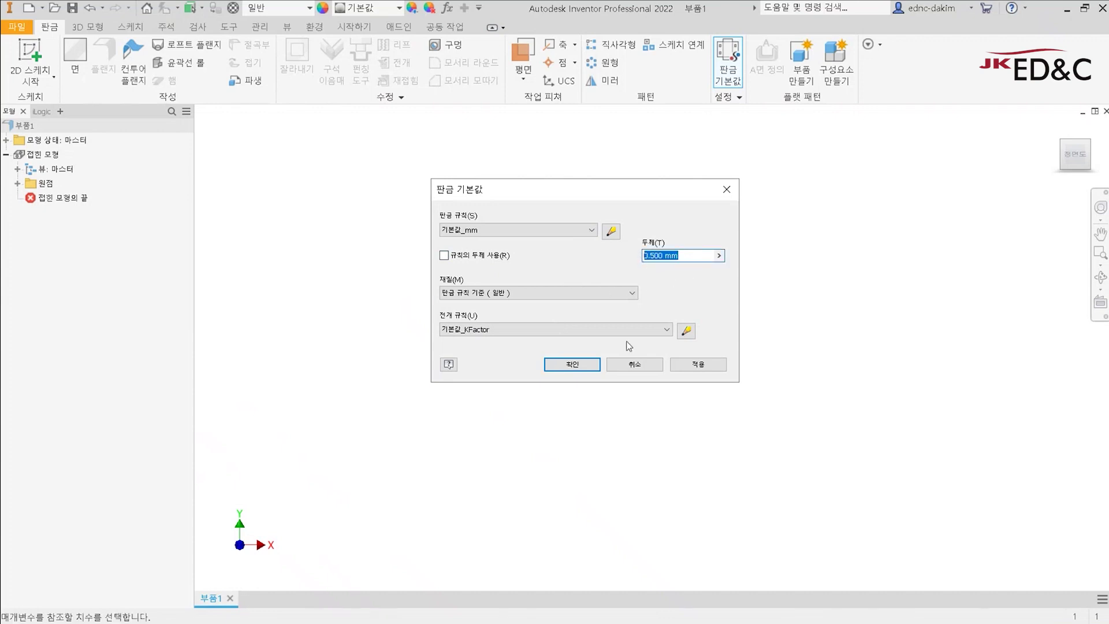
{"action": "type", "text": "2"}
{"action": "key", "text": "BackSpace"}
{"action": "left_click", "coordinate": [496, 257]}
{"action": "left_click", "coordinate": [627, 318]}
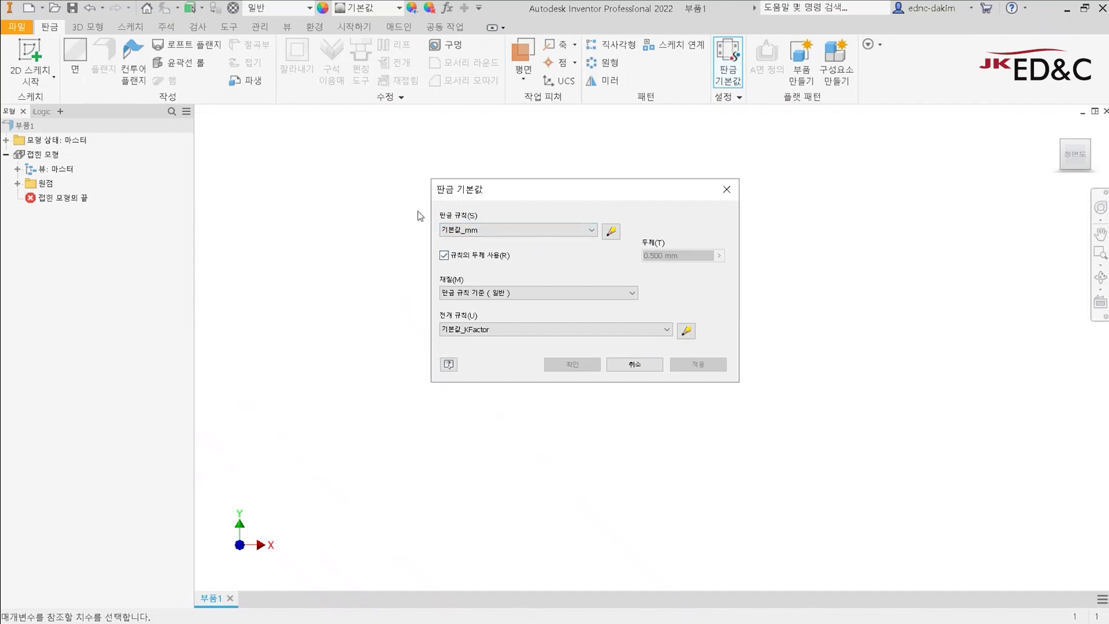
Step: Open the 기본값_mm sheet metal rule in the style editor and look through the lighting and sheet metal unfold style groups
{"action": "left_click", "coordinate": [610, 231]}
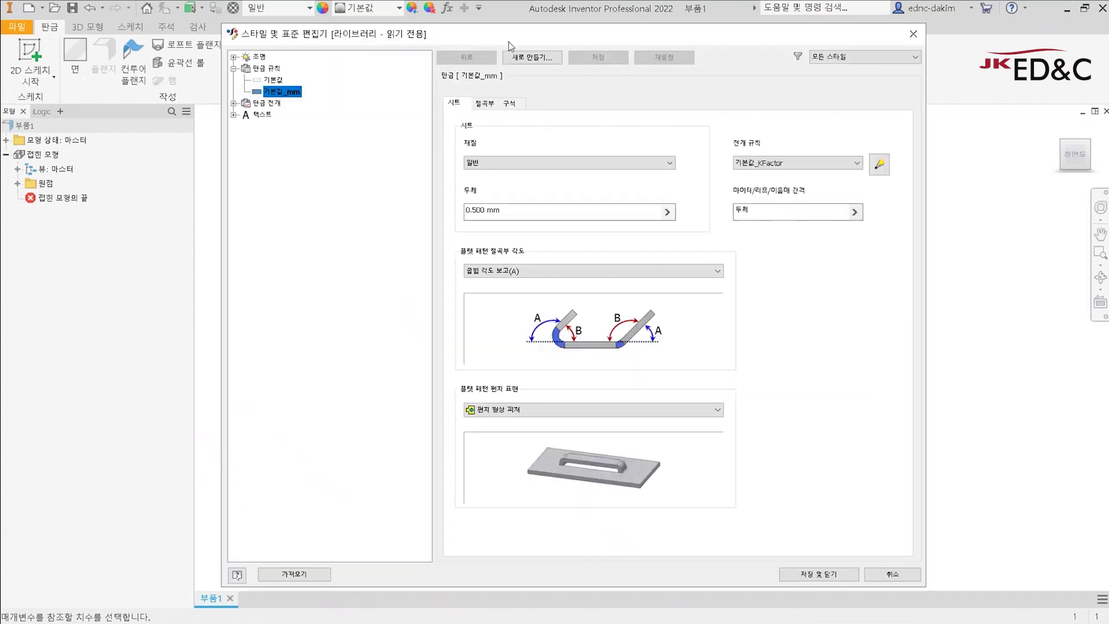
{"action": "left_click_drag", "start_coordinate": [508, 41], "coordinate": [495, 46]}
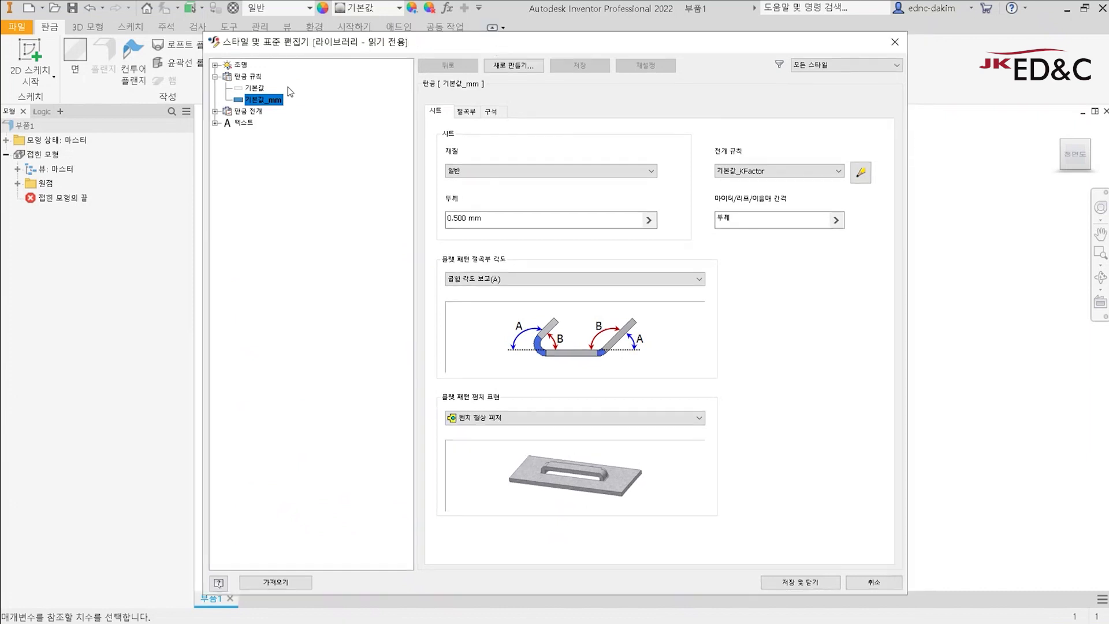
{"action": "left_click", "coordinate": [216, 65]}
{"action": "left_click", "coordinate": [215, 65]}
{"action": "left_click", "coordinate": [215, 64]}
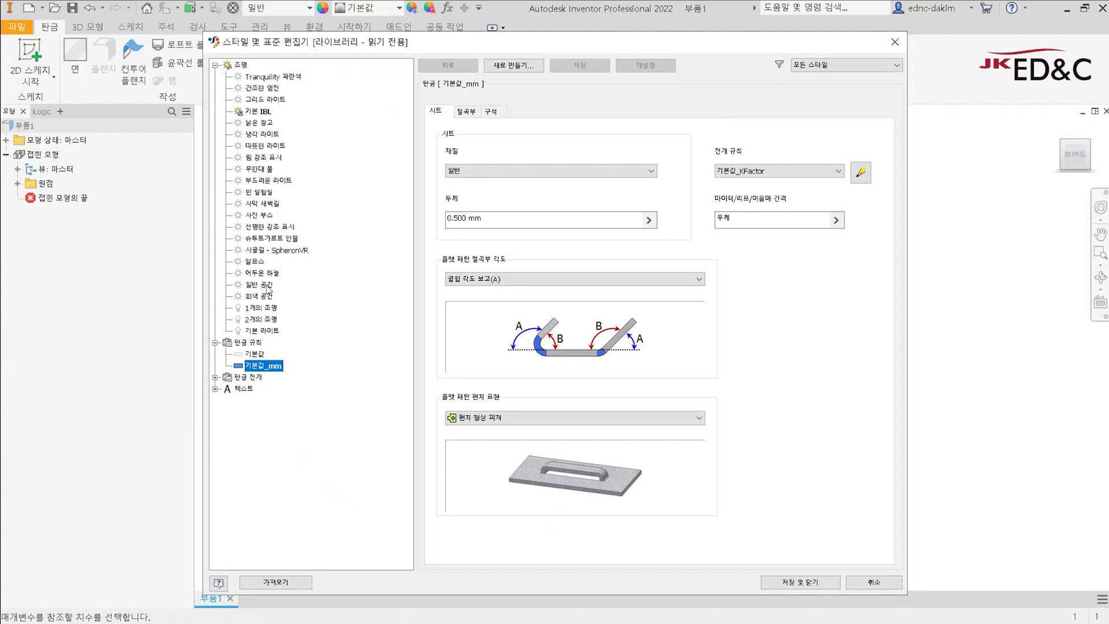
{"action": "left_click", "coordinate": [215, 64]}
{"action": "left_click", "coordinate": [215, 111]}
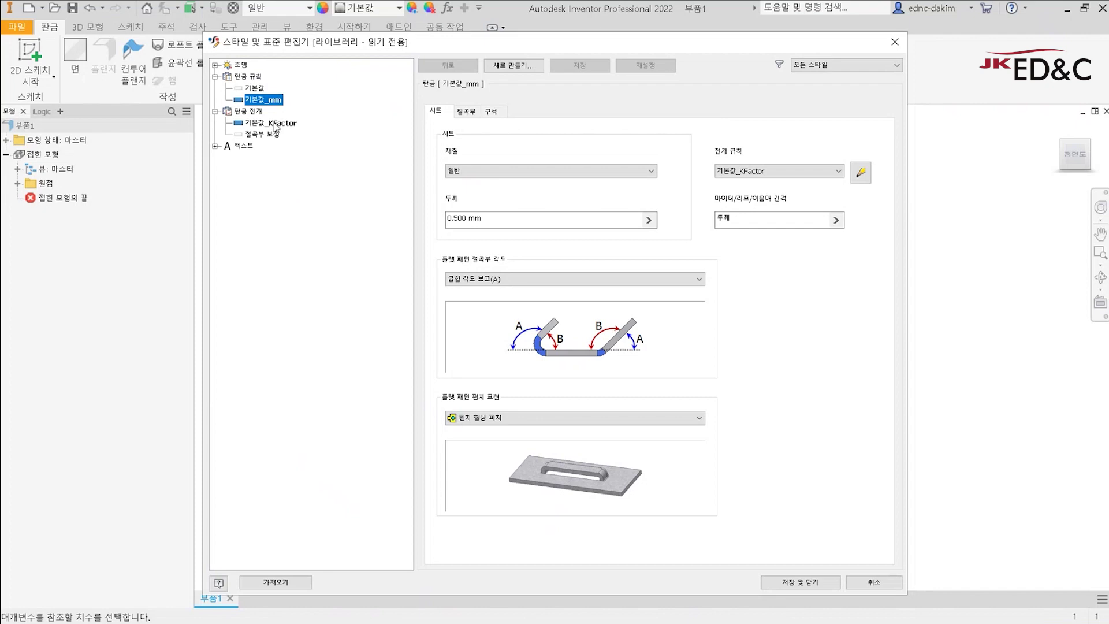
Step: Compare the sheet settings of the 기본값 and 기본값_mm sheet metal rules
{"action": "left_click", "coordinate": [254, 90]}
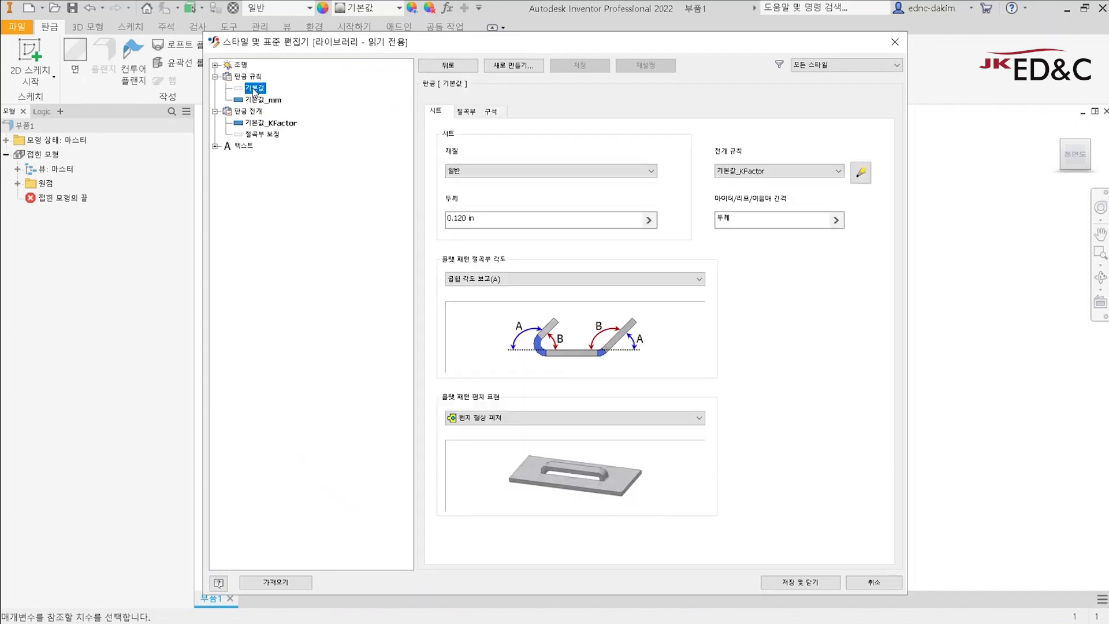
{"action": "left_click", "coordinate": [249, 76]}
{"action": "left_click", "coordinate": [261, 101]}
{"action": "left_click", "coordinate": [255, 88]}
{"action": "left_click", "coordinate": [265, 102]}
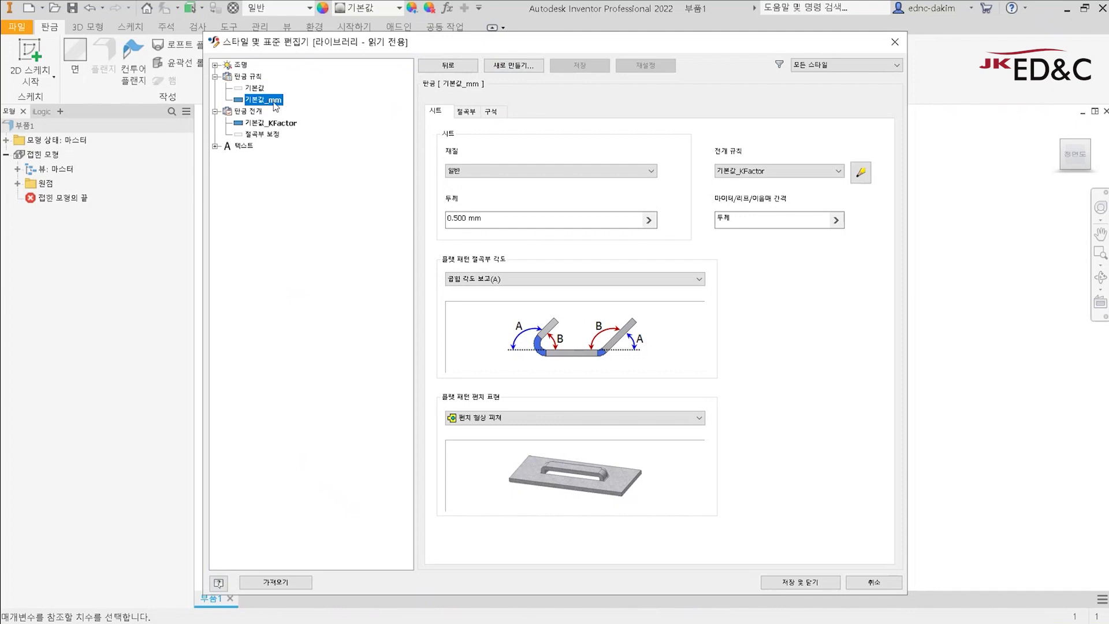
Step: Create a new sheet metal rule named 기본값_2mm based on 기본값_mm
{"action": "left_click", "coordinate": [496, 70]}
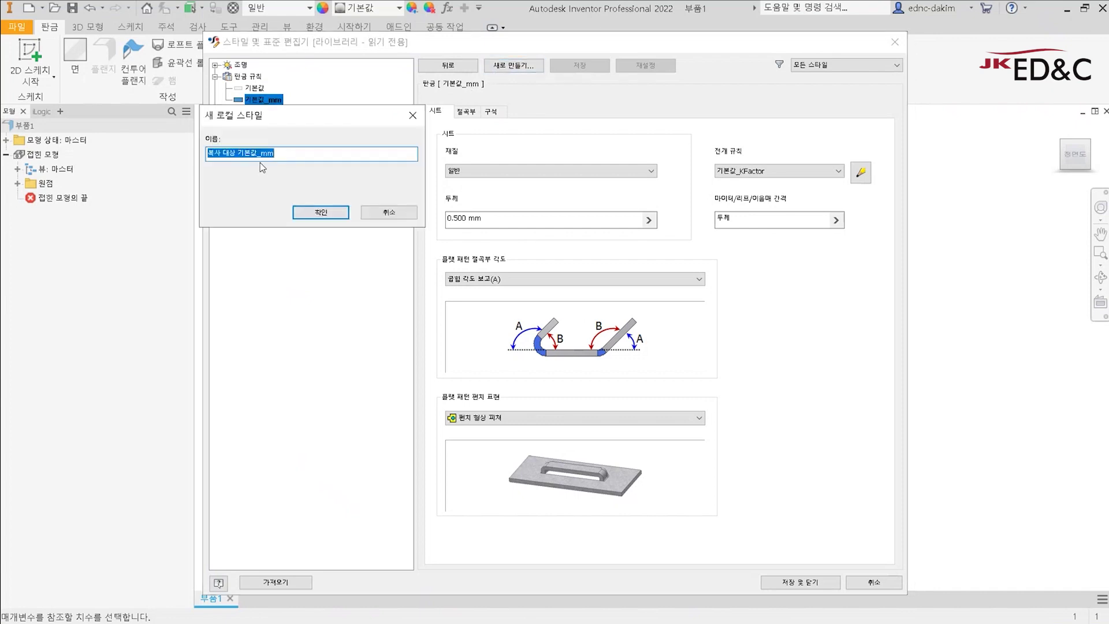
{"action": "left_click", "coordinate": [240, 155]}
{"action": "left_click_drag", "start_coordinate": [237, 155], "coordinate": [147, 162]}
{"action": "key", "text": "Delete"}
{"action": "key", "text": "End"}
{"action": "key", "text": "Left"}
{"action": "key", "text": "Left"}
{"action": "type", "text": "2"}
{"action": "double_click", "coordinate": [288, 152]}
{"action": "left_click", "coordinate": [325, 213]}
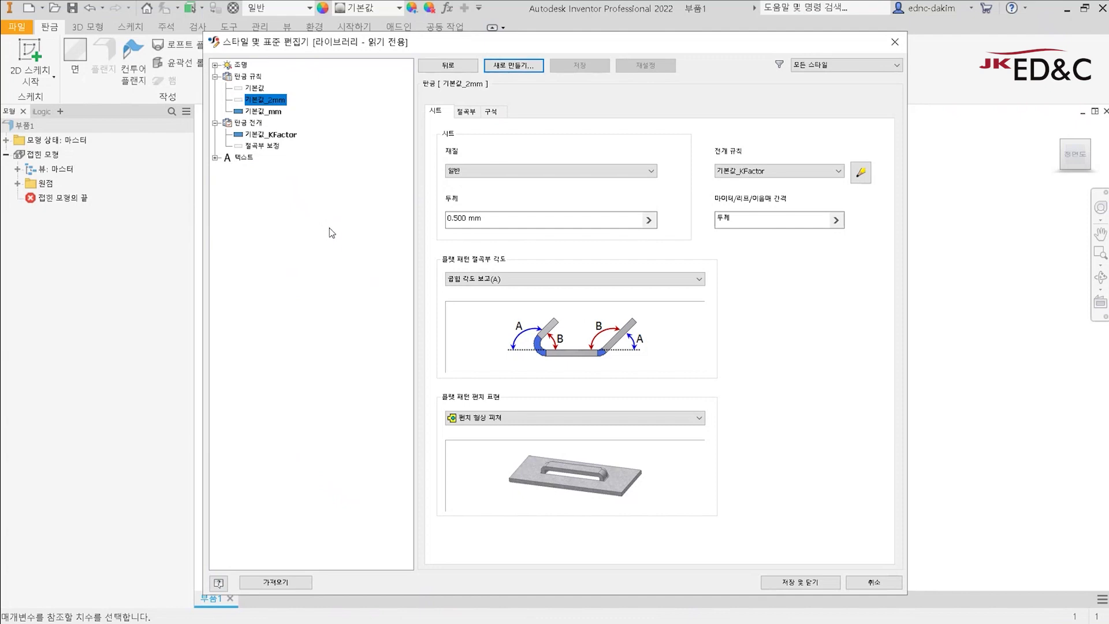
Step: Make 기본값_2mm the active sheet metal rule and rename the 기본값_mm style as 기본값_0.5mm
{"action": "left_click", "coordinate": [272, 112]}
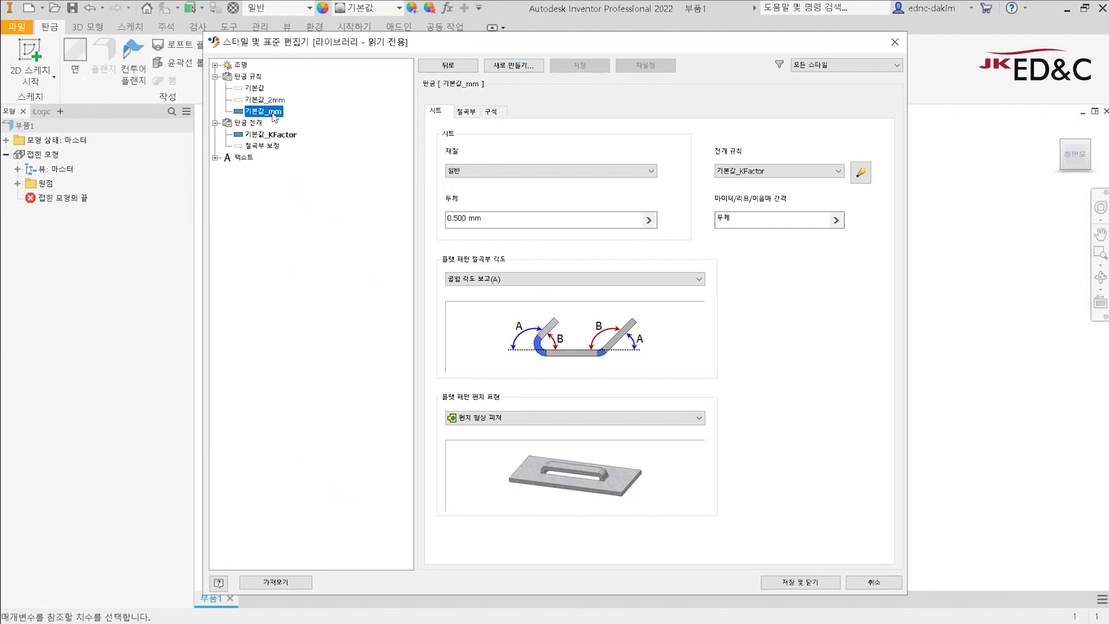
{"action": "left_click", "coordinate": [271, 102]}
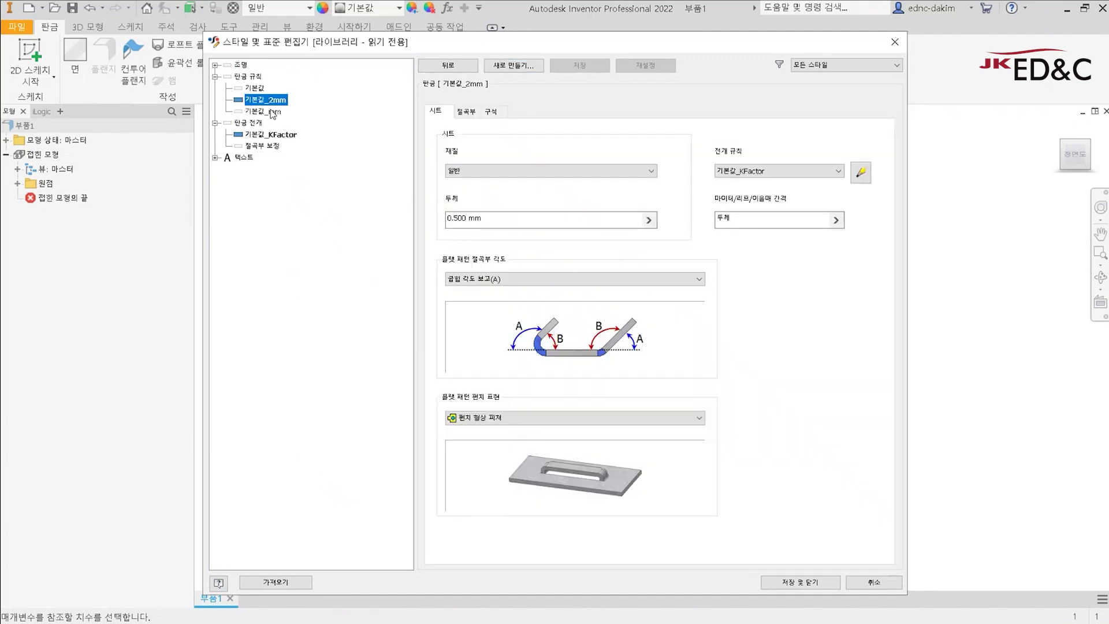
{"action": "left_click", "coordinate": [274, 112]}
{"action": "right_click", "coordinate": [274, 116]}
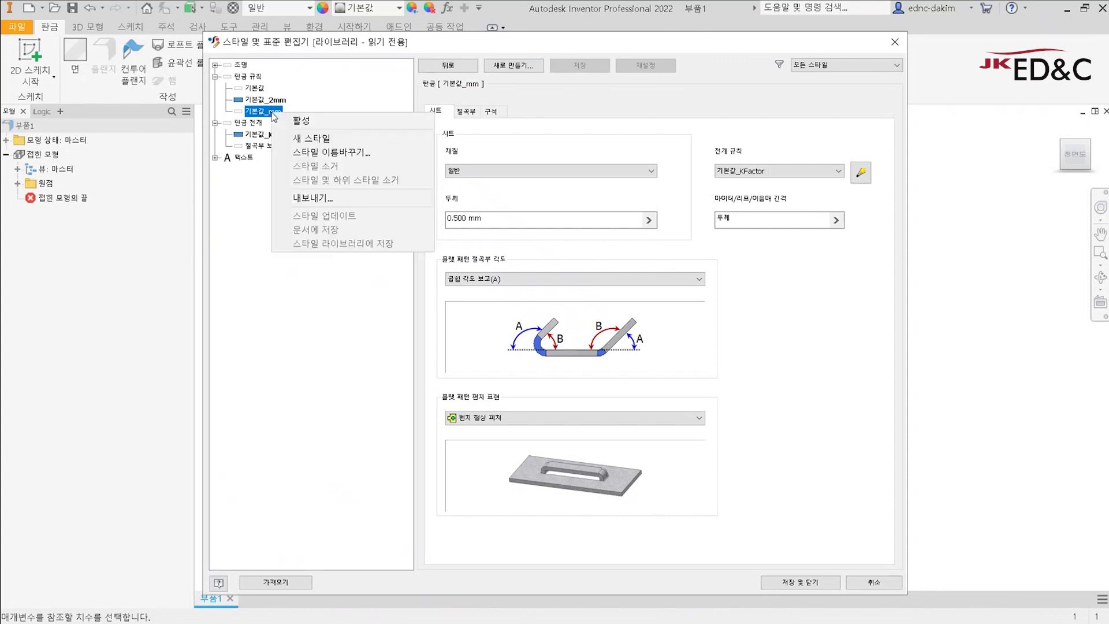
{"action": "left_click", "coordinate": [310, 152]}
{"action": "left_click", "coordinate": [233, 154]}
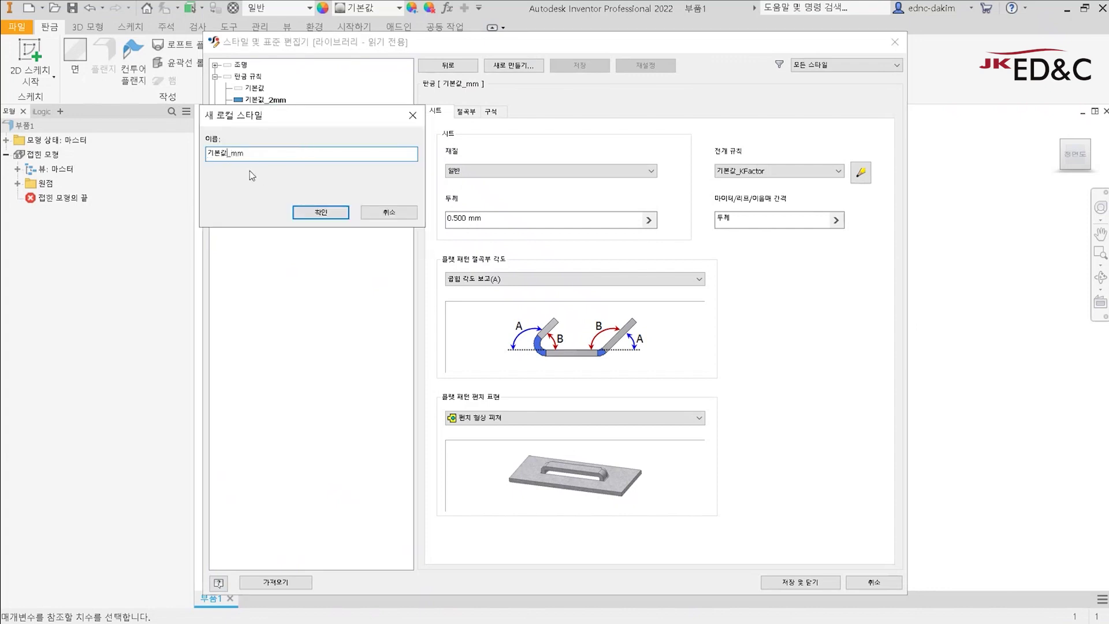
{"action": "type", "text": "0.5"}
{"action": "left_click", "coordinate": [302, 213]}
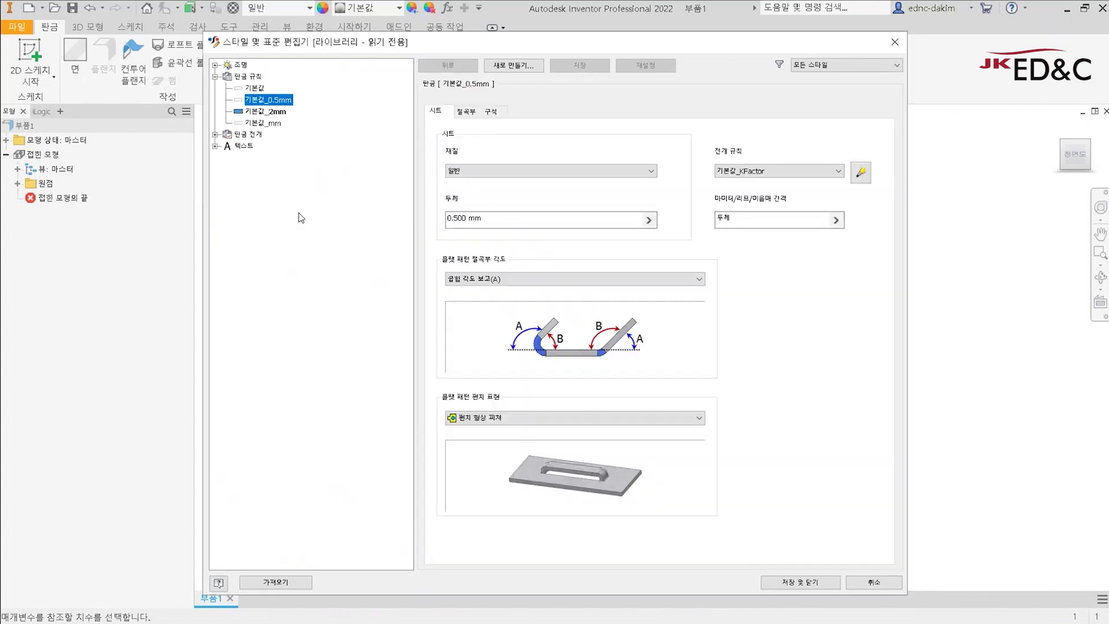
Step: Try 기본값_0.5mm as the active sheet metal rule and make 기본값_2mm active again
{"action": "left_click", "coordinate": [278, 114]}
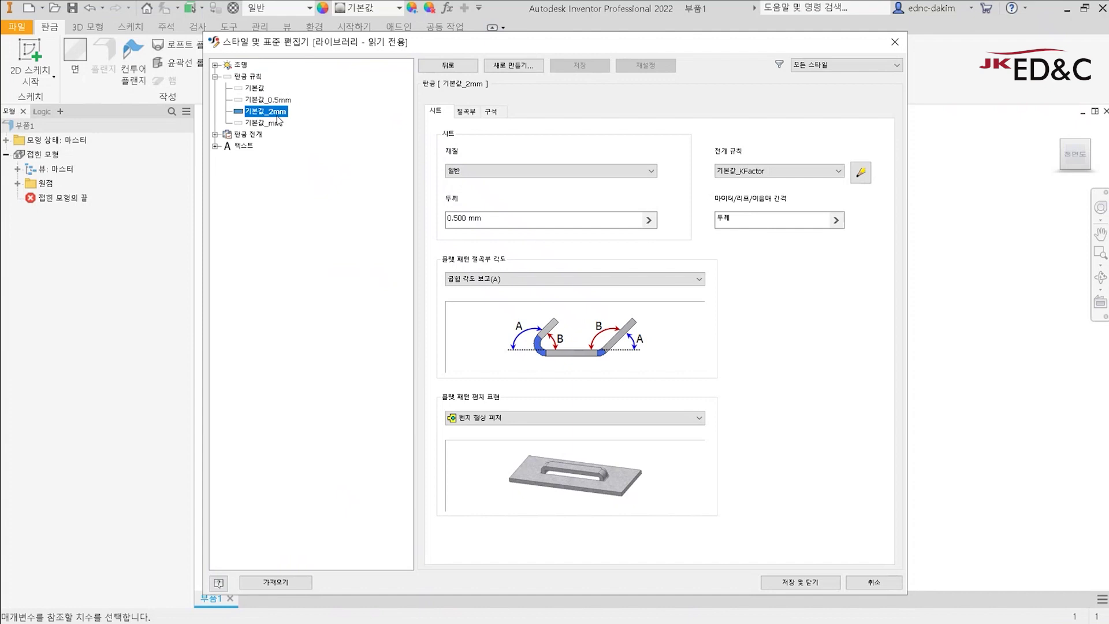
{"action": "key", "text": "Up"}
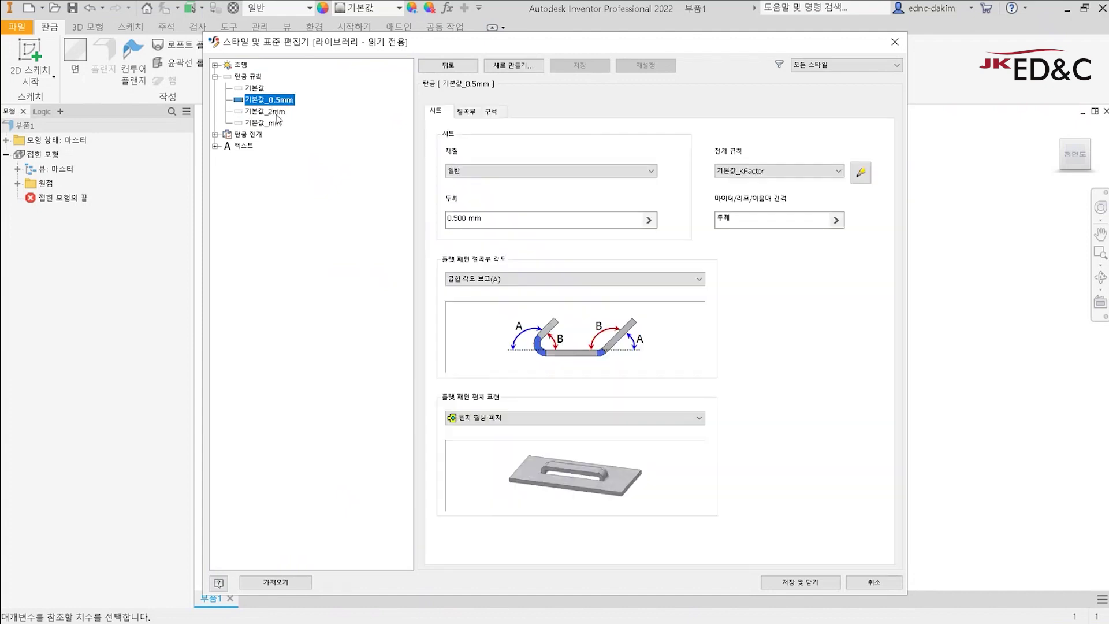
{"action": "left_click", "coordinate": [277, 113]}
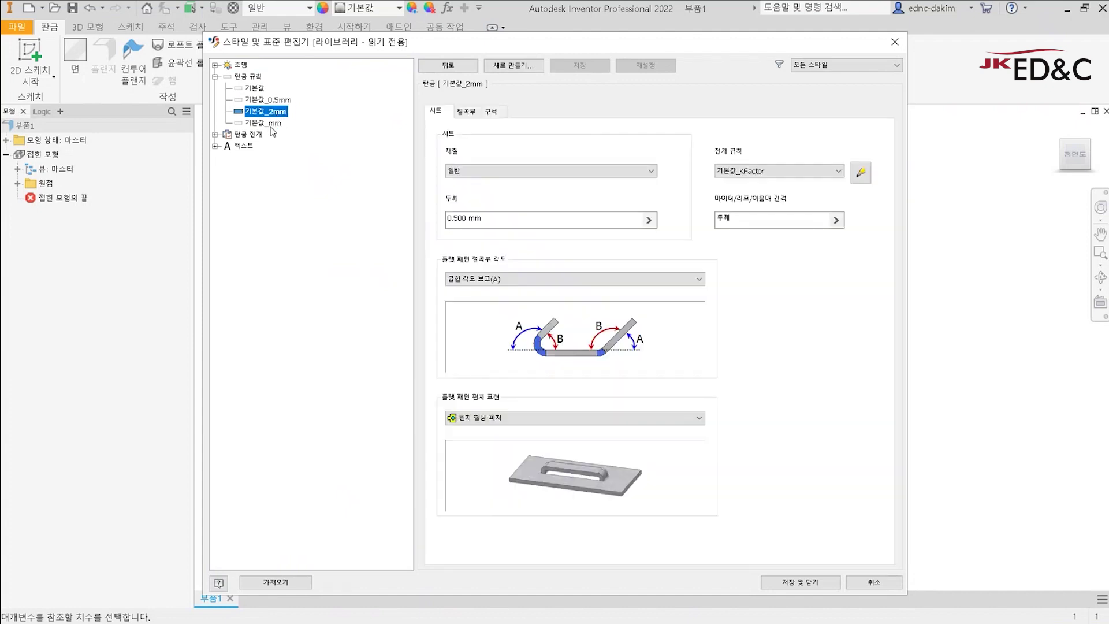
Step: Examine the thickness, bend relief and corner relief settings of the 기본값_2mm rule
{"action": "left_click", "coordinate": [520, 220]}
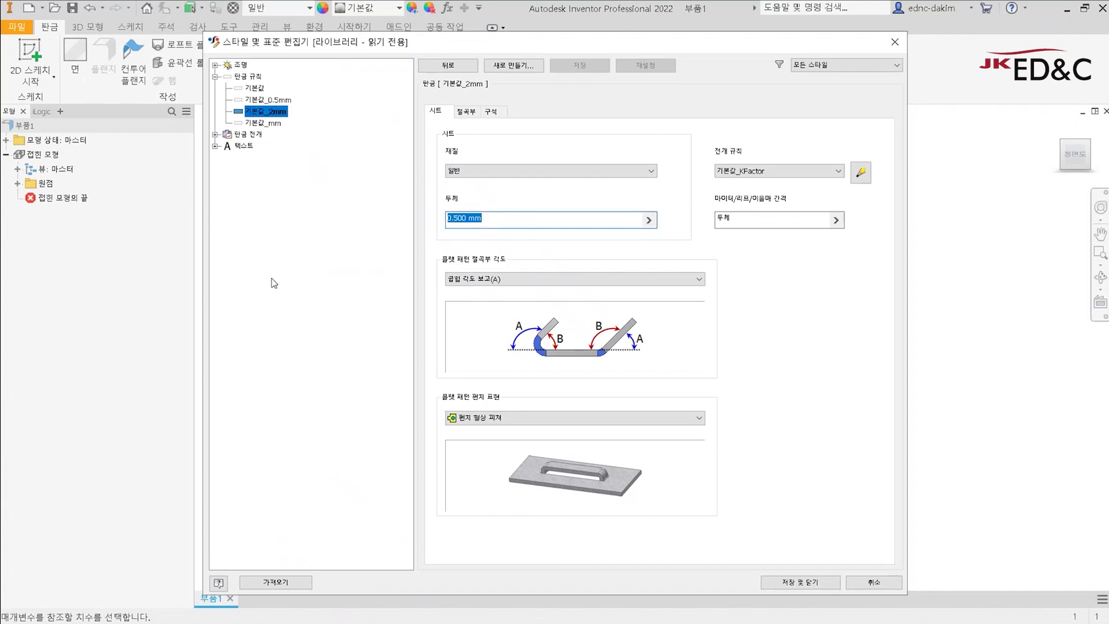
{"action": "left_click", "coordinate": [304, 301]}
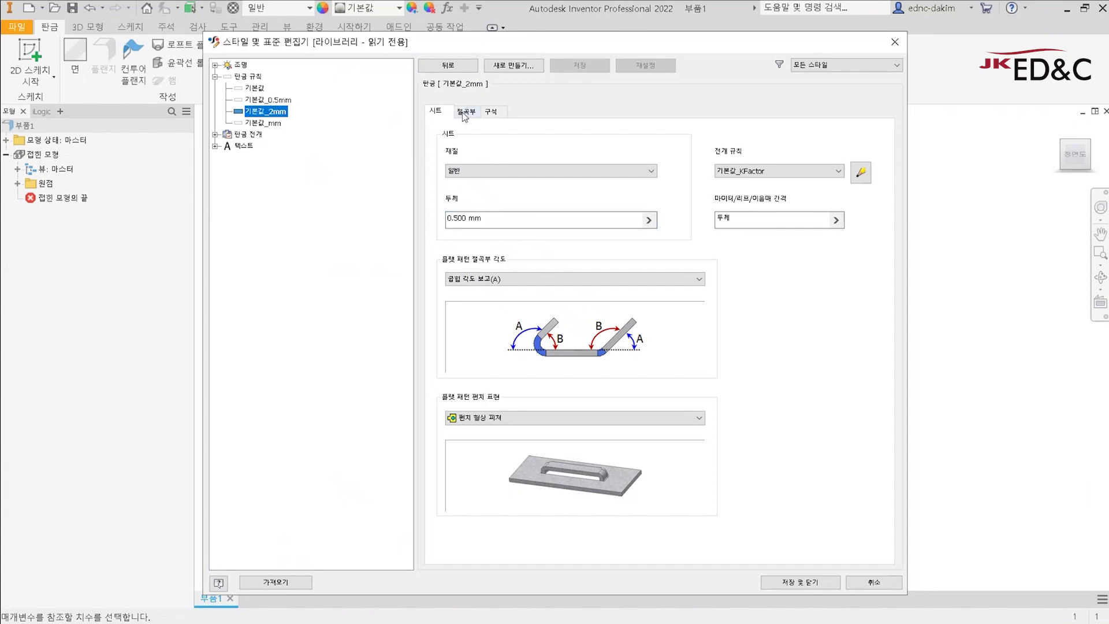
{"action": "left_click", "coordinate": [247, 79]}
{"action": "left_click", "coordinate": [269, 114]}
{"action": "left_click", "coordinate": [468, 112]}
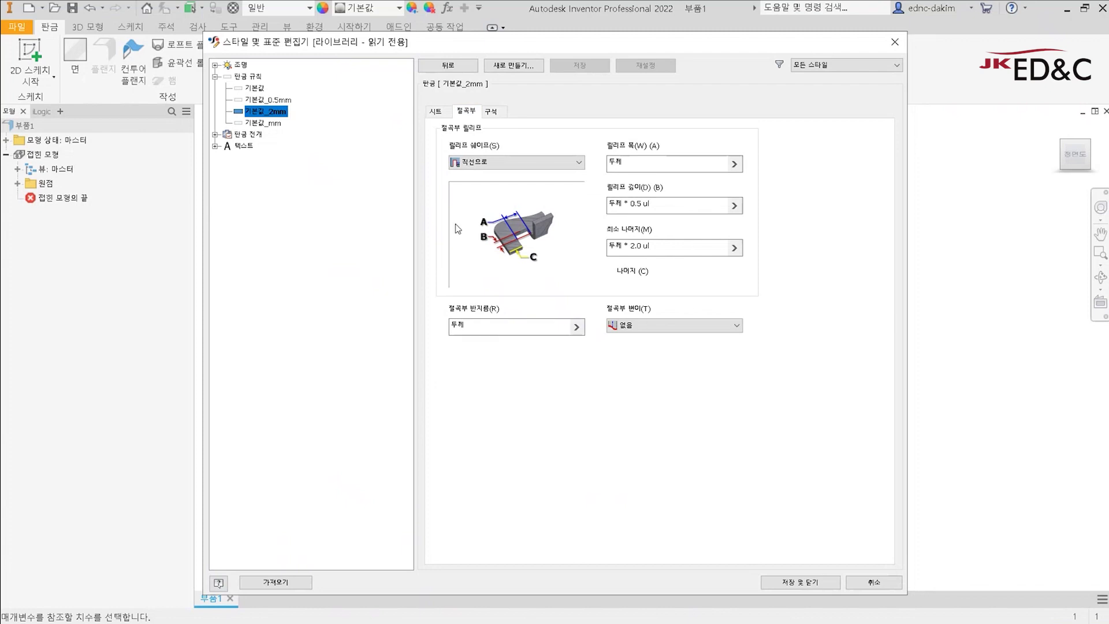
{"action": "left_click", "coordinate": [492, 112]}
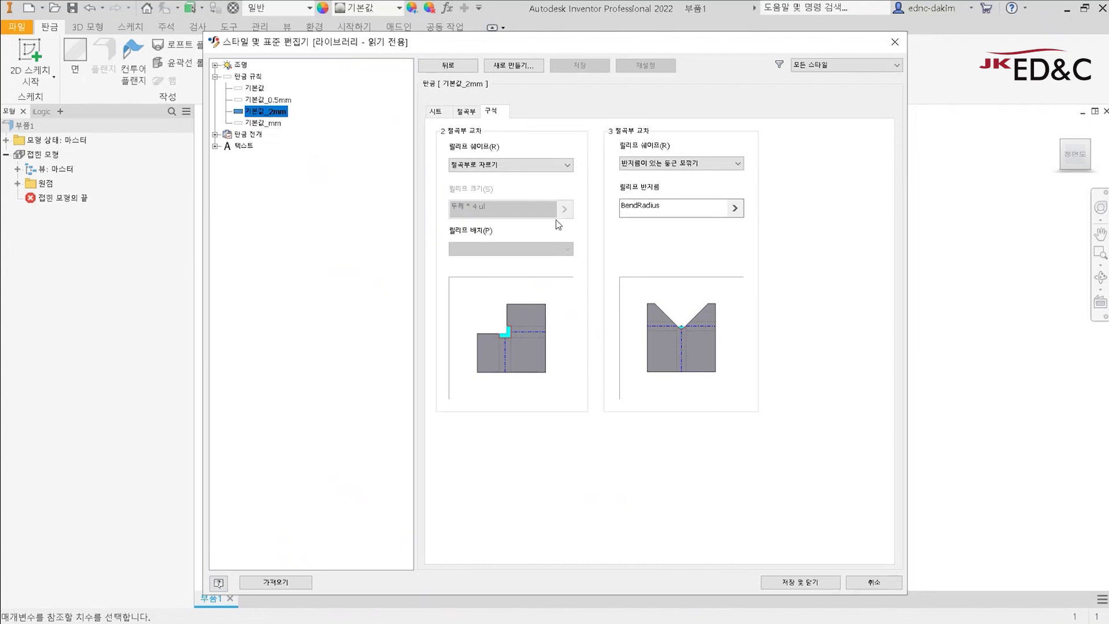
{"action": "left_click", "coordinate": [433, 112]}
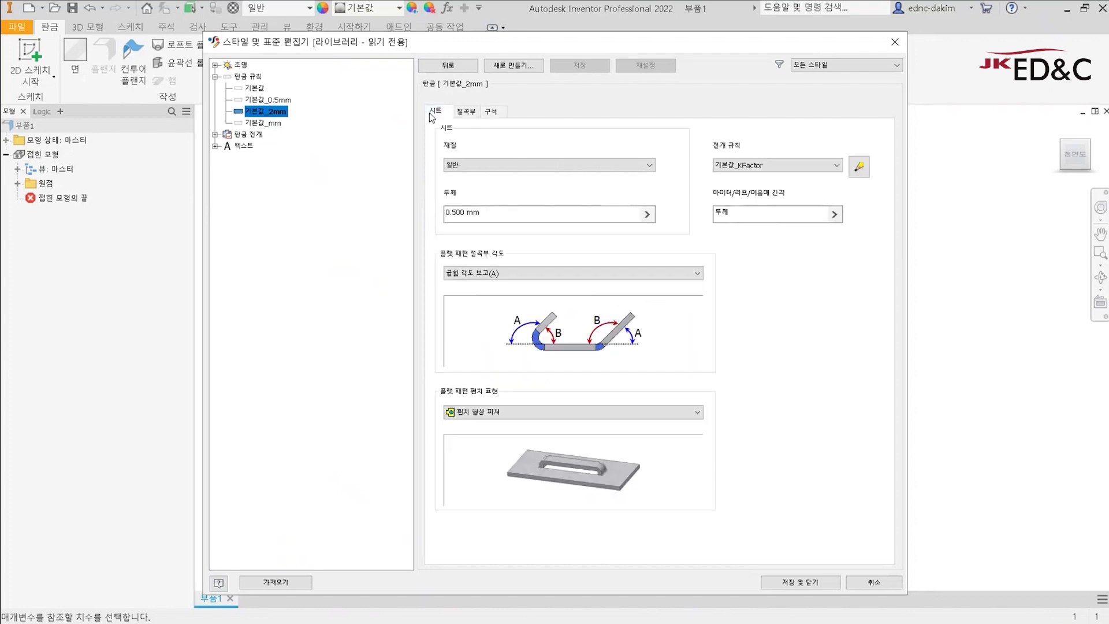
Step: Keep 일반 as the sheet material of the 기본값_2mm rule and set its thickness to 2
{"action": "left_click", "coordinate": [497, 167]}
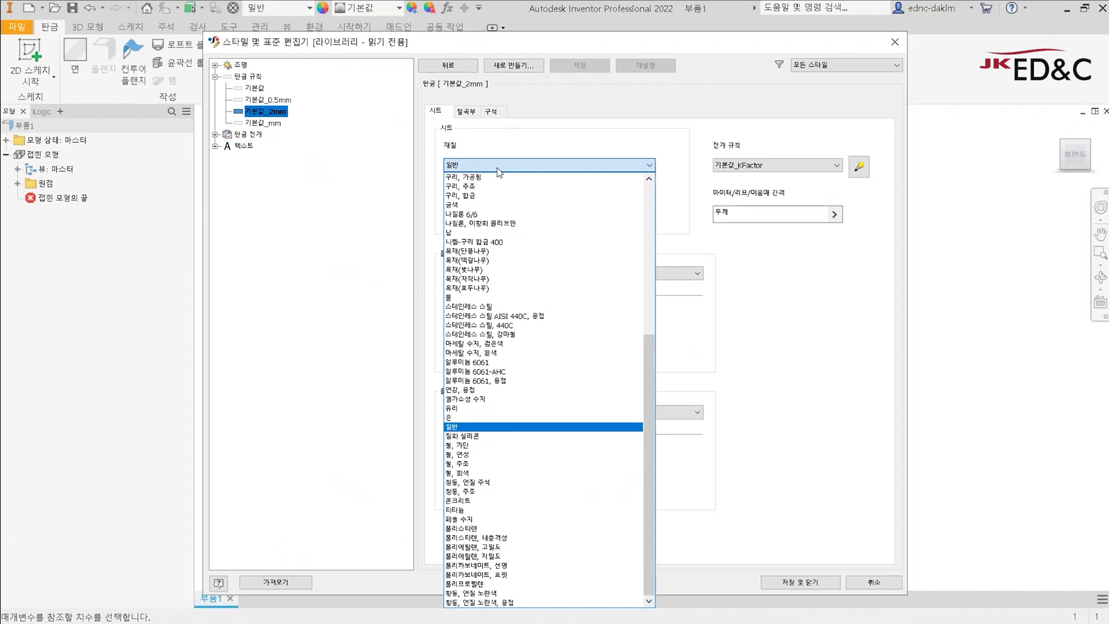
{"action": "left_click", "coordinate": [742, 412]}
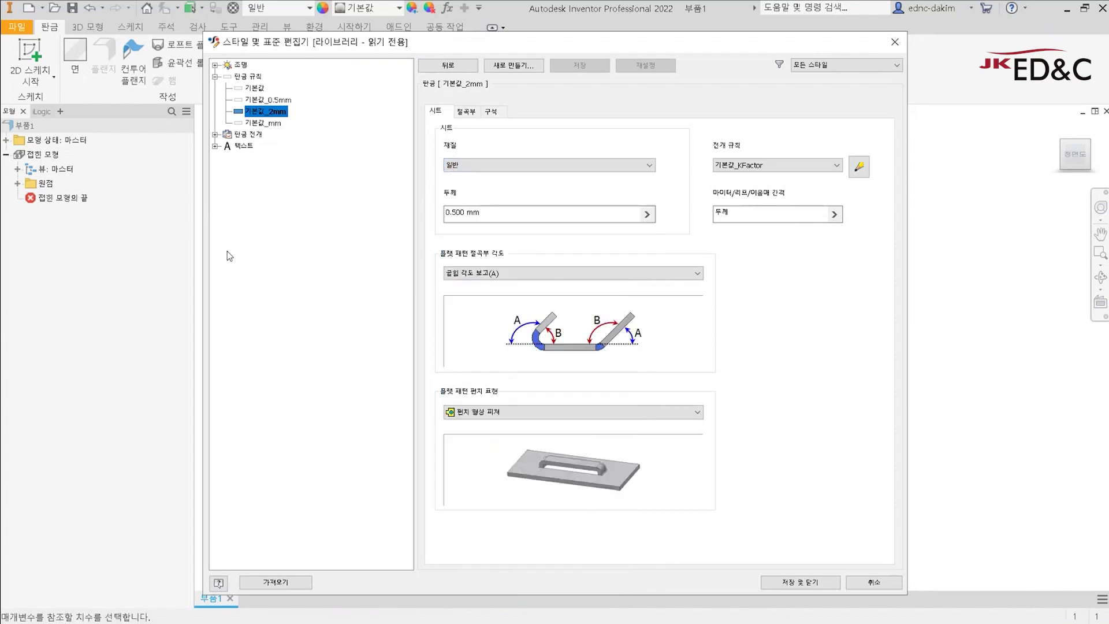
{"action": "left_click", "coordinate": [491, 213]}
{"action": "type", "text": "2"}
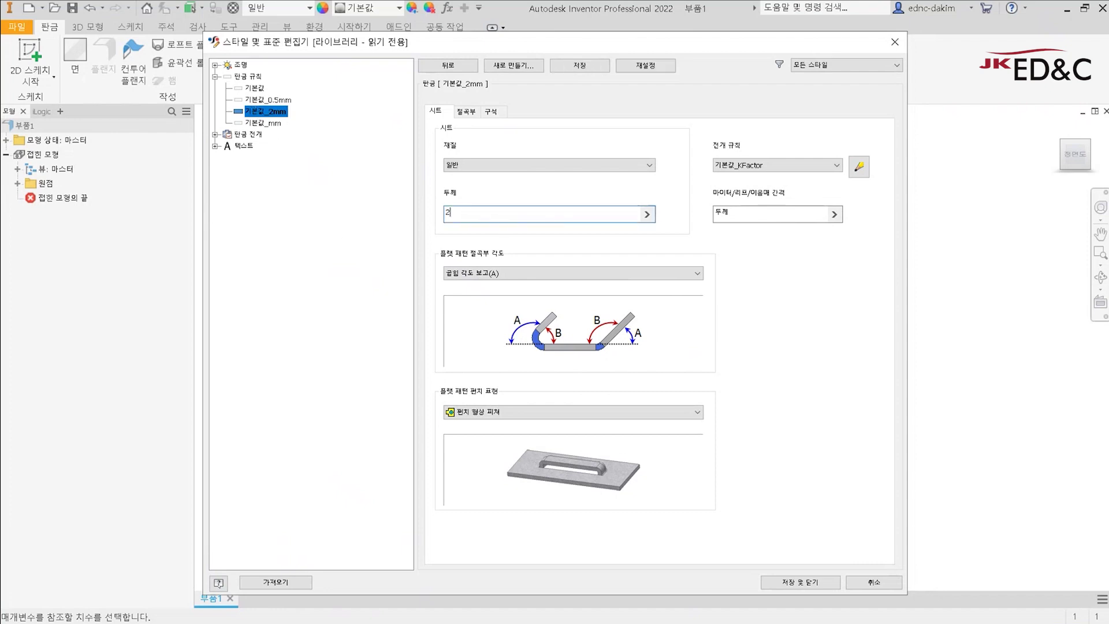
Step: Try 두께/2 as the miter/rip/seam gap of the 기본값_2mm rule
{"action": "left_click", "coordinate": [795, 215]}
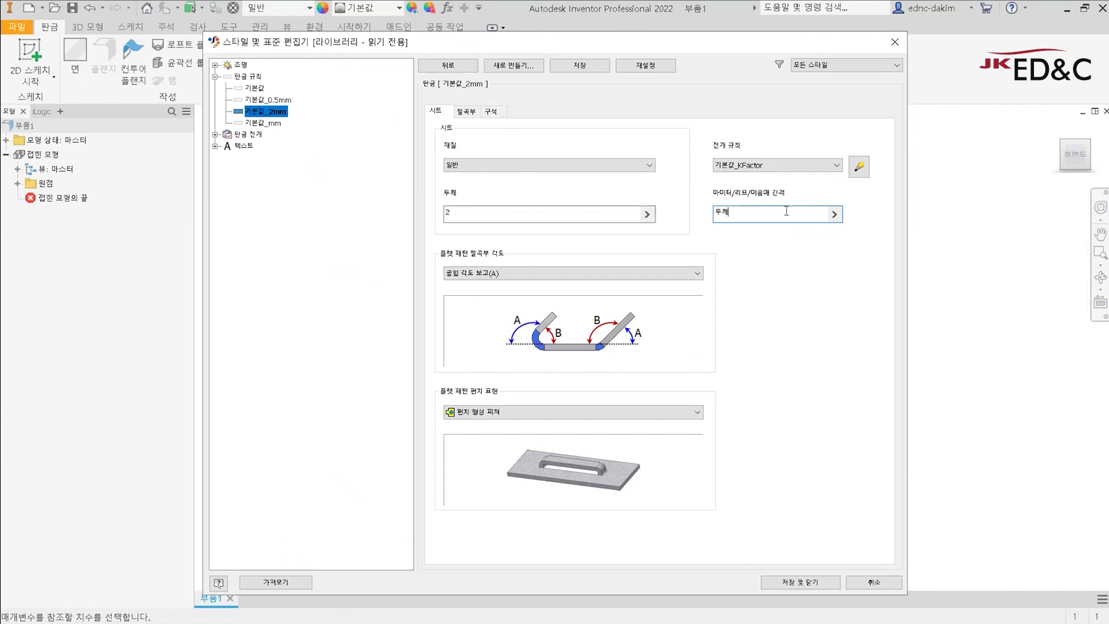
{"action": "left_click_drag", "start_coordinate": [767, 212], "coordinate": [693, 220]}
{"action": "left_click", "coordinate": [760, 213]}
{"action": "left_click_drag", "start_coordinate": [743, 217], "coordinate": [696, 218]}
{"action": "left_click", "coordinate": [778, 211]}
{"action": "left_click_drag", "start_coordinate": [454, 214], "coordinate": [423, 213]}
{"action": "left_click", "coordinate": [748, 215]}
{"action": "left_click_drag", "start_coordinate": [750, 216], "coordinate": [662, 243]}
{"action": "left_click", "coordinate": [765, 217]}
{"action": "left_click_drag", "start_coordinate": [770, 217], "coordinate": [664, 254]}
{"action": "left_click", "coordinate": [750, 215]}
{"action": "left_click_drag", "start_coordinate": [750, 216], "coordinate": [595, 231]}
{"action": "left_click", "coordinate": [741, 215]}
{"action": "type", "text": "/2"}
Step: Try a sheet thickness of 4 with the thickness-based gap and return the thickness to 2
{"action": "left_click", "coordinate": [526, 215]}
{"action": "left_click", "coordinate": [786, 211]}
{"action": "left_click", "coordinate": [793, 213]}
{"action": "left_click", "coordinate": [485, 215]}
{"action": "type", "text": "4"}
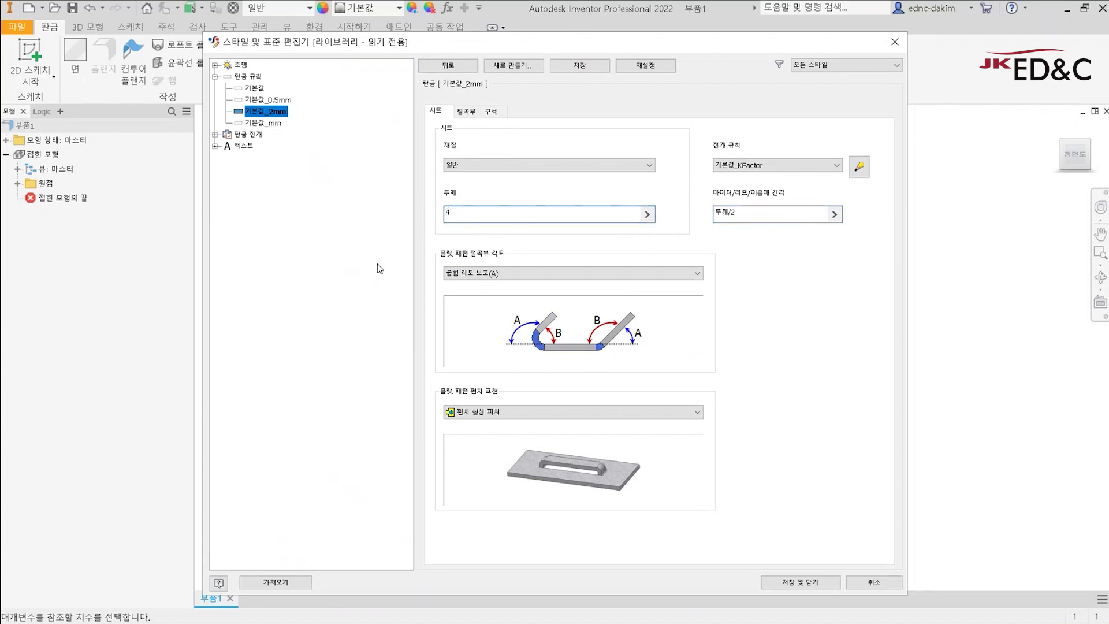
{"action": "left_click_drag", "start_coordinate": [489, 216], "coordinate": [390, 220]}
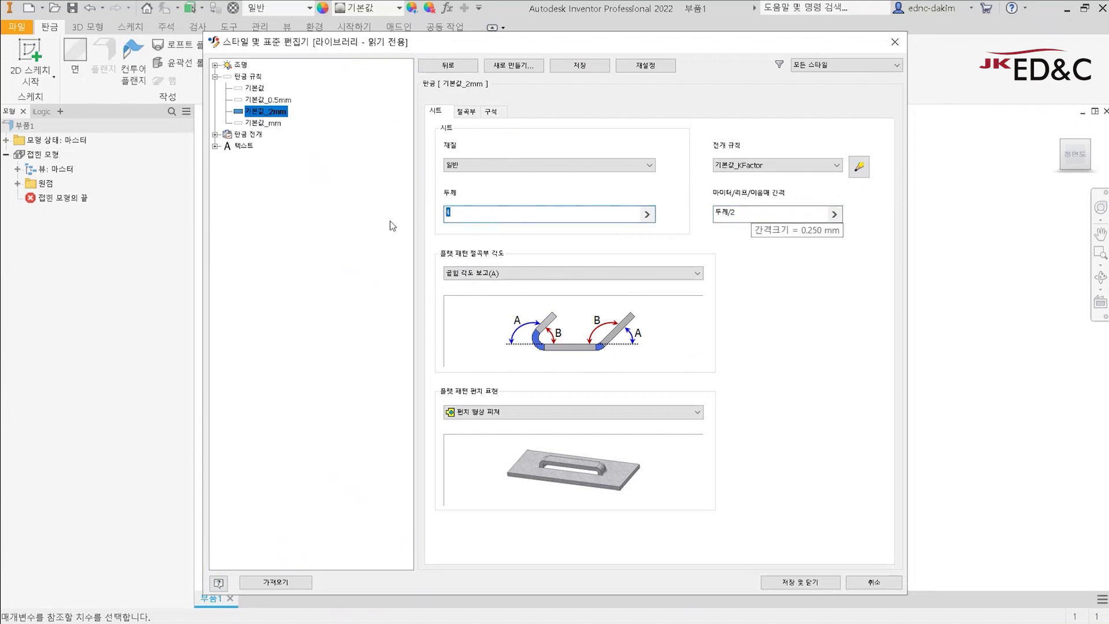
{"action": "type", "text": "2"}
Step: Return the miter/rip/seam gap of the 기본값_2mm rule to 두께
{"action": "double_click", "coordinate": [768, 212]}
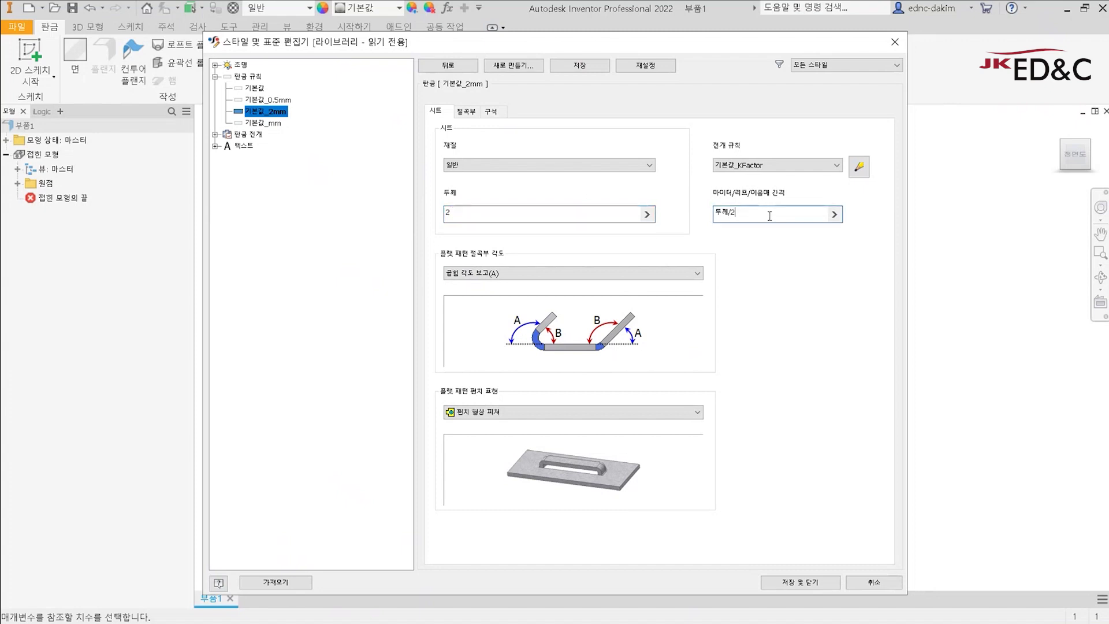
{"action": "type", "text": "1"}
{"action": "left_click_drag", "start_coordinate": [745, 214], "coordinate": [680, 219]}
{"action": "key", "text": "BackSpace"}
{"action": "type", "text": "두께"}
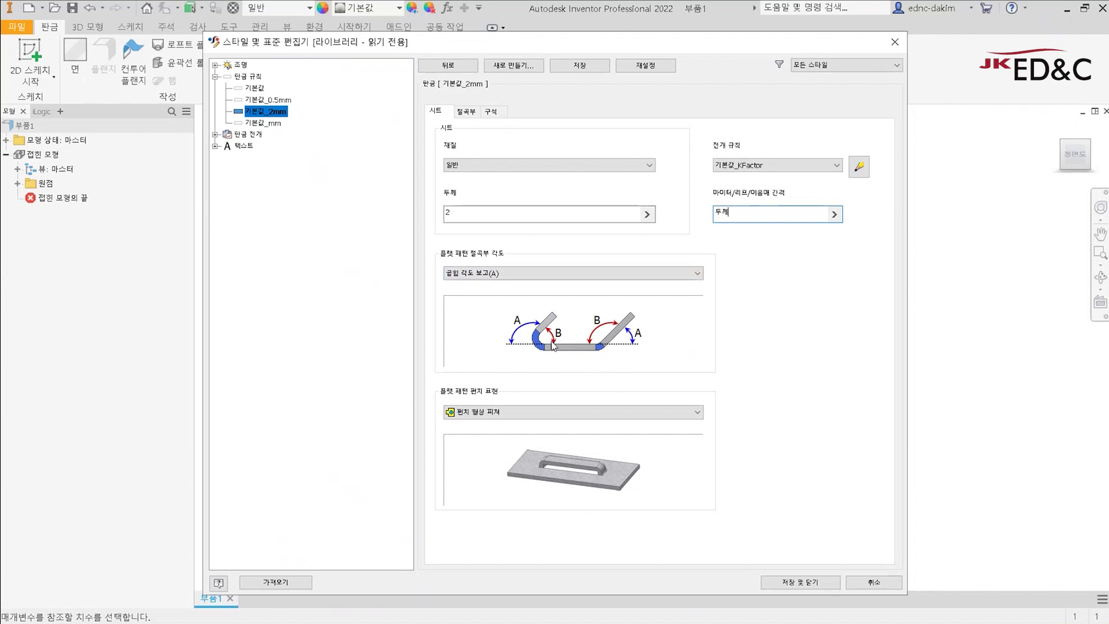
Step: Set the flat pattern bend angle of the 기본값_2mm rule to 열린 각도 보고(B)
{"action": "left_click", "coordinate": [523, 275]}
{"action": "left_click", "coordinate": [520, 295]}
{"action": "left_click", "coordinate": [520, 276]}
{"action": "left_click", "coordinate": [518, 286]}
{"action": "left_click", "coordinate": [528, 276]}
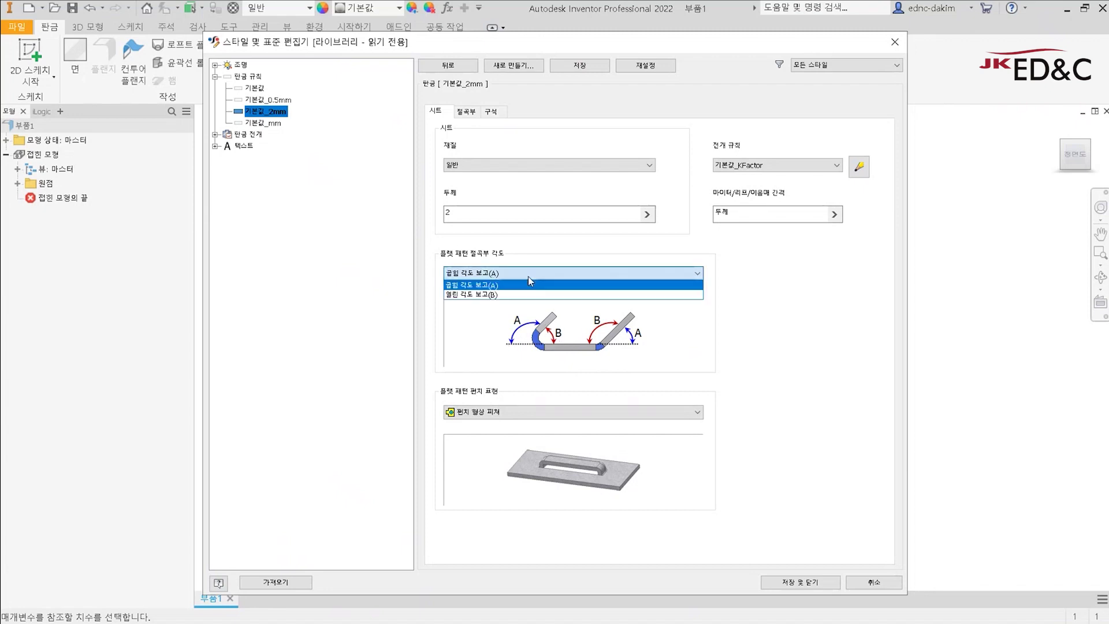
{"action": "left_click", "coordinate": [504, 296]}
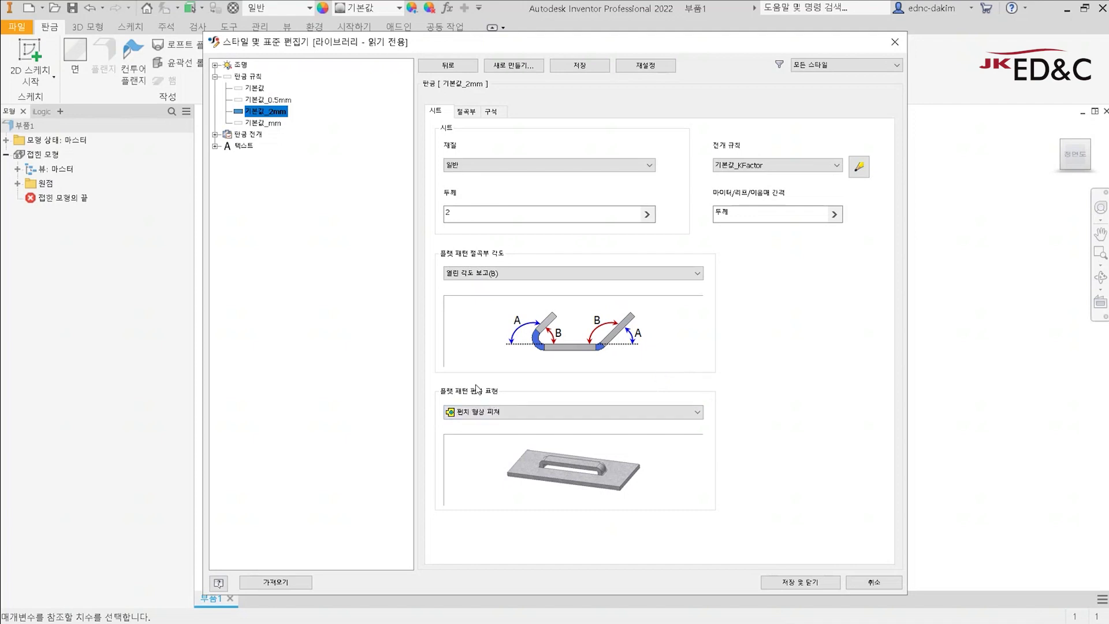
Step: Try the 2D sketch and center mark options for the flat pattern punch representation and return it to 펀치 형상 피쳐
{"action": "left_click", "coordinate": [508, 410]}
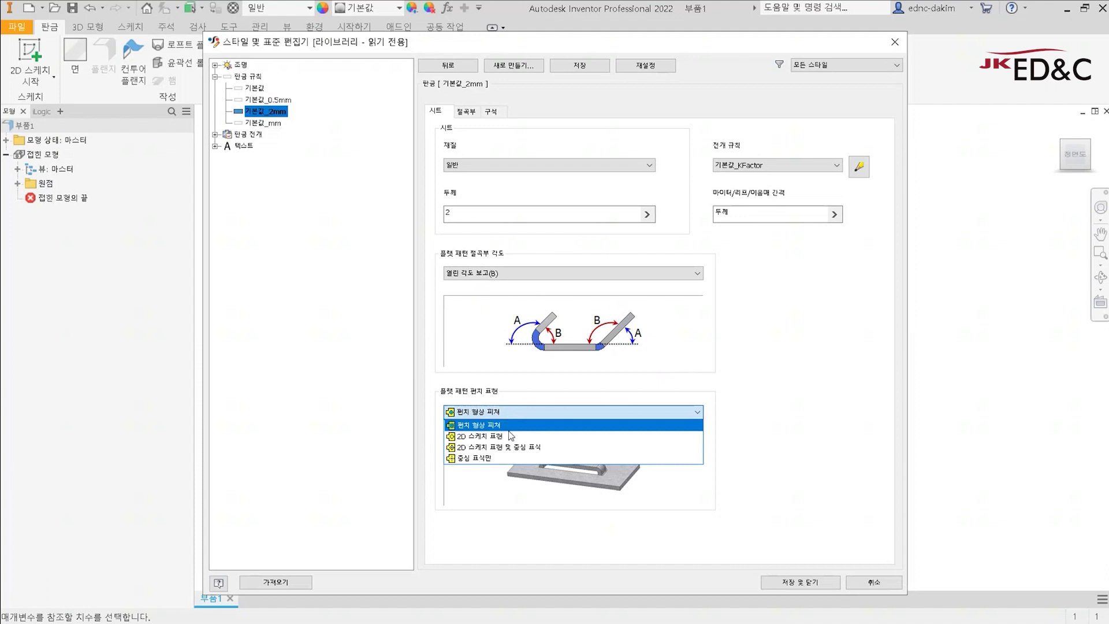
{"action": "left_click", "coordinate": [510, 437]}
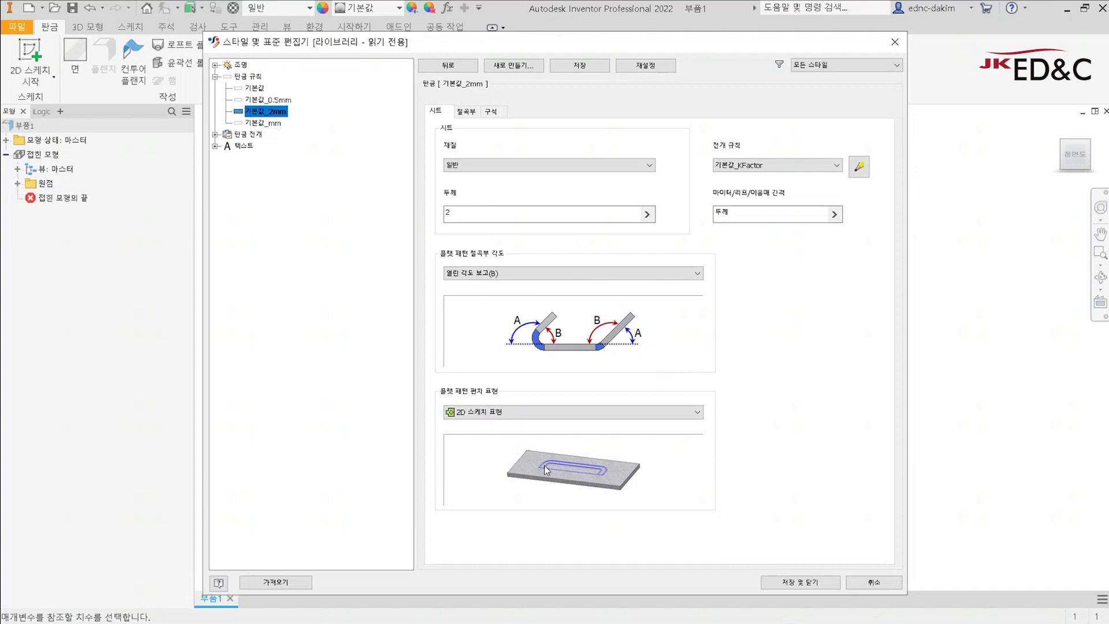
{"action": "left_click", "coordinate": [554, 412]}
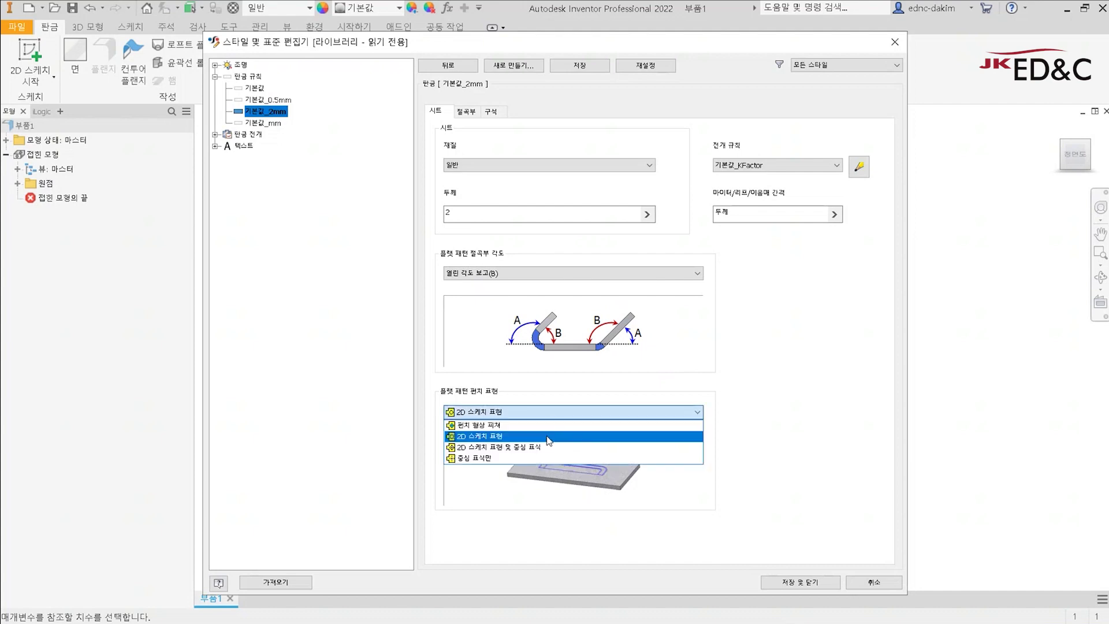
{"action": "left_click", "coordinate": [499, 458]}
{"action": "left_click", "coordinate": [517, 412]}
{"action": "left_click", "coordinate": [511, 447]}
{"action": "left_click", "coordinate": [532, 413]}
{"action": "left_click", "coordinate": [525, 425]}
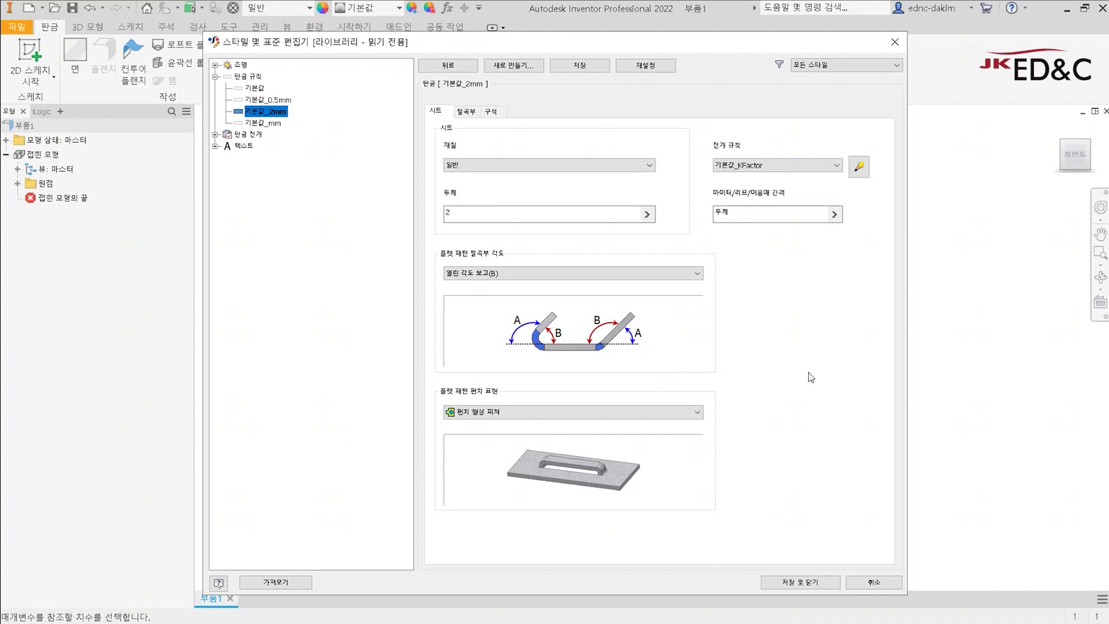
Step: Examine the bend relief width, depth, minimum remnant and bend radius settings of the 기본값_2mm rule
{"action": "left_click", "coordinate": [467, 112]}
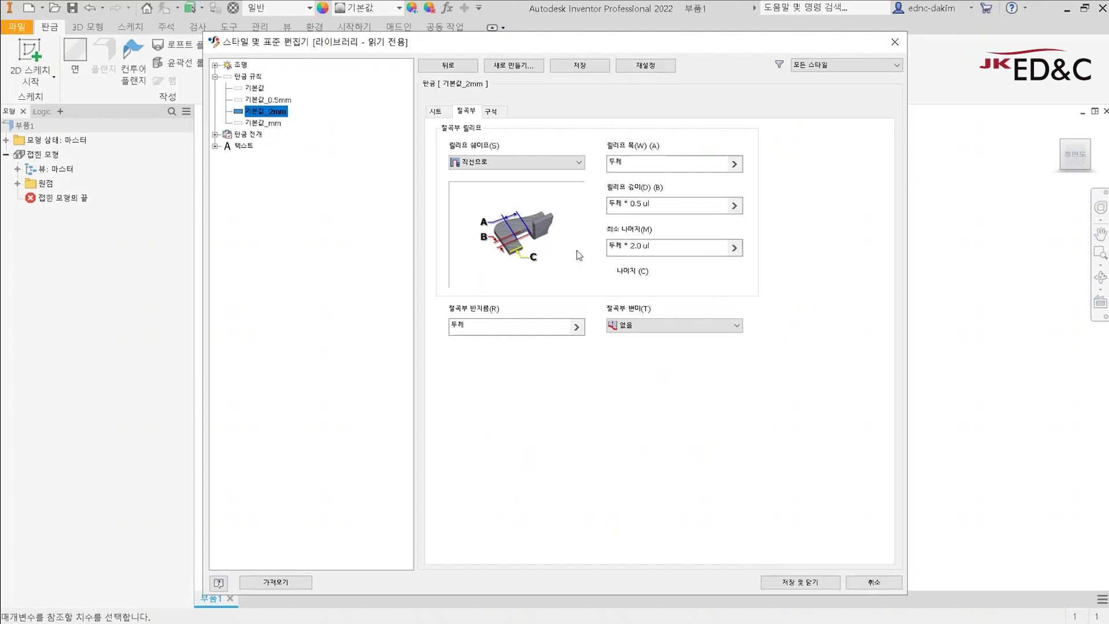
{"action": "left_click_drag", "start_coordinate": [664, 159], "coordinate": [577, 162]}
{"action": "left_click", "coordinate": [666, 208]}
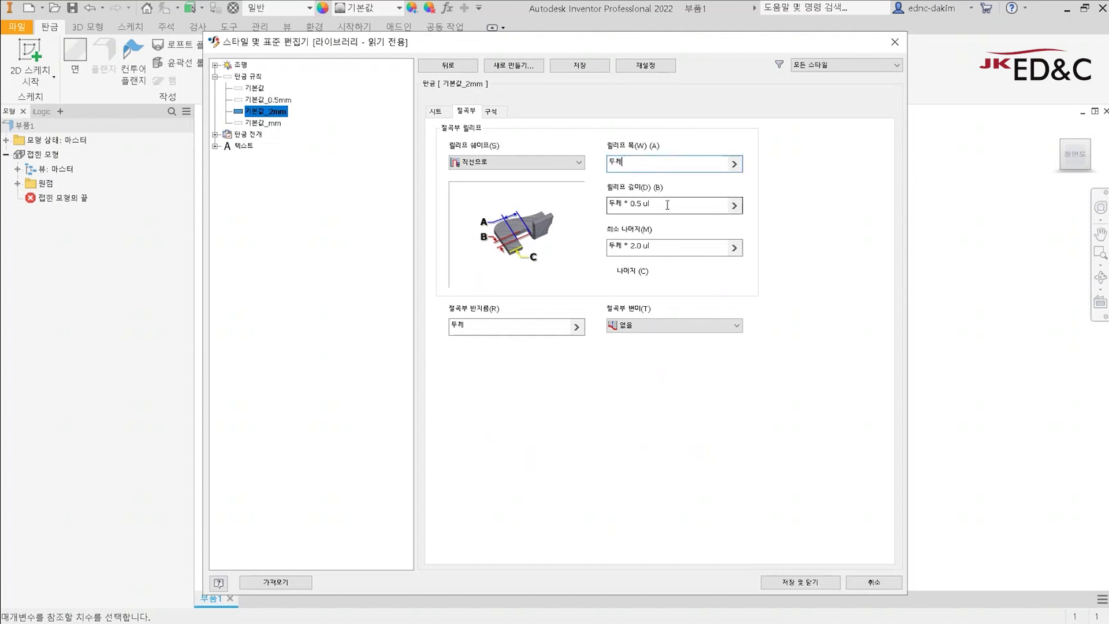
{"action": "left_click", "coordinate": [666, 208]}
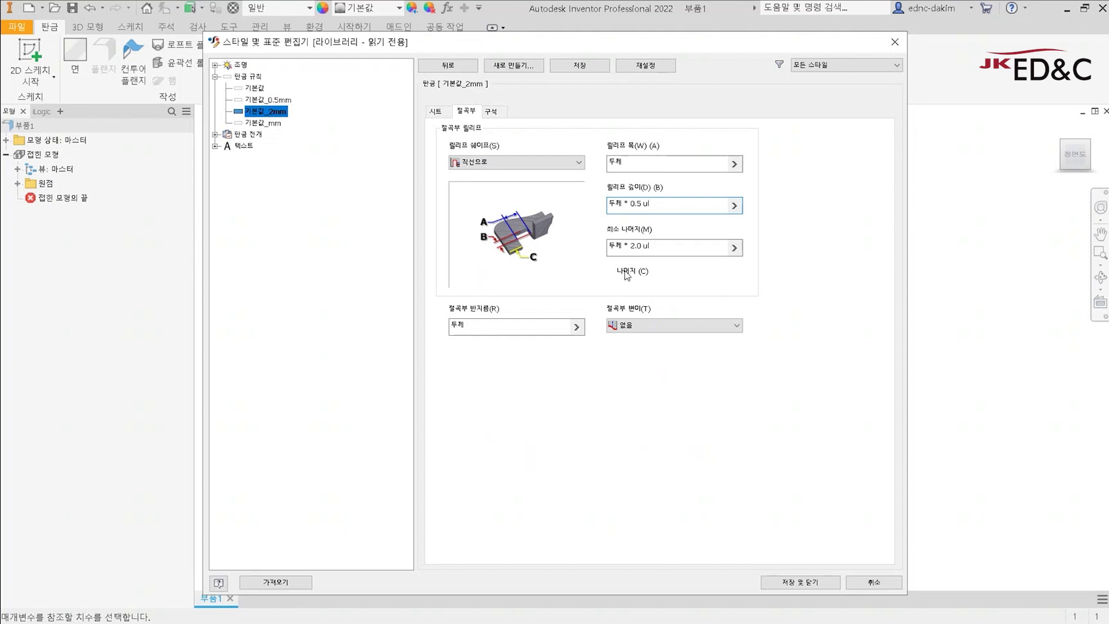
{"action": "left_click", "coordinate": [664, 248]}
{"action": "left_click", "coordinate": [507, 330]}
{"action": "left_click", "coordinate": [479, 330]}
{"action": "left_click_drag", "start_coordinate": [478, 326], "coordinate": [301, 330]}
{"action": "left_click_drag", "start_coordinate": [477, 328], "coordinate": [455, 341]}
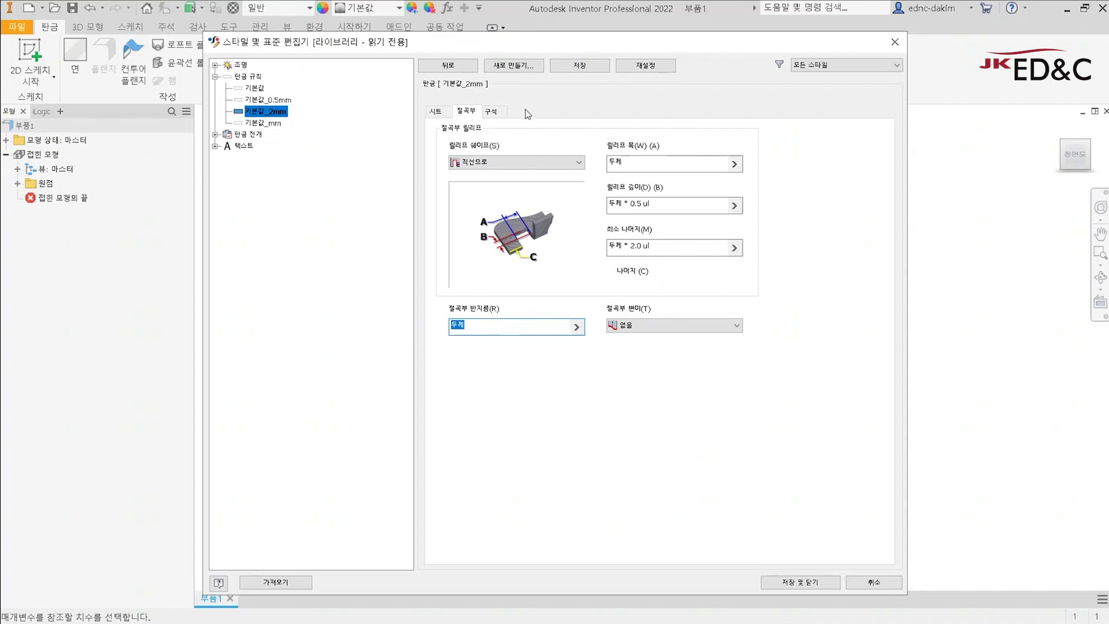
Step: Compare the 라운드, 사각형 and 찢어짐 shapes for the two-bend corner relief and set it to 라운드
{"action": "left_click", "coordinate": [492, 112]}
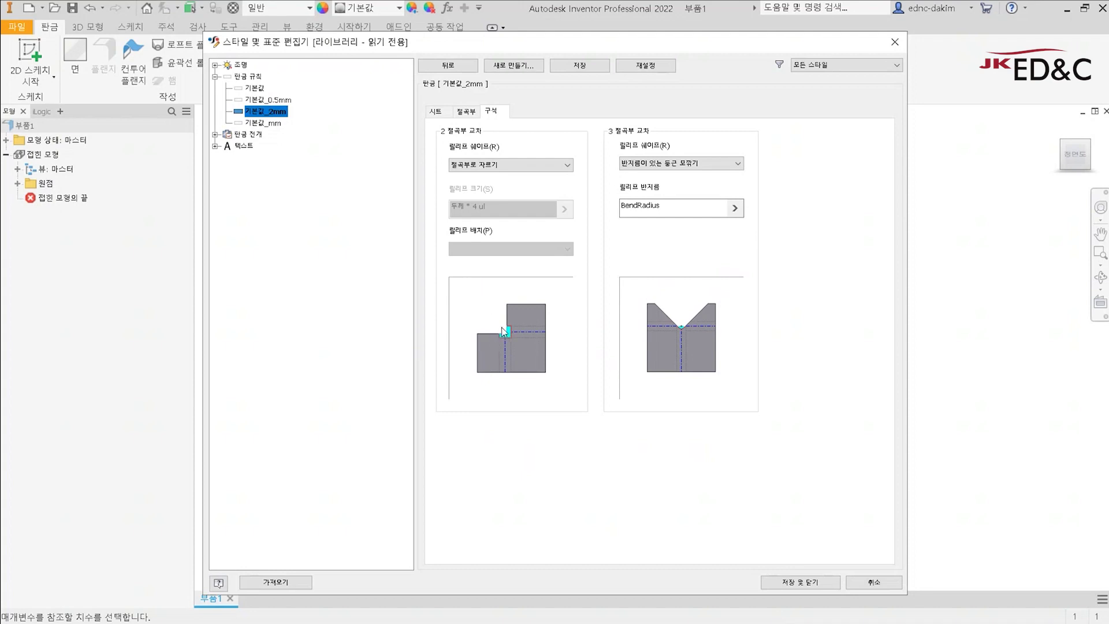
{"action": "left_click", "coordinate": [549, 164]}
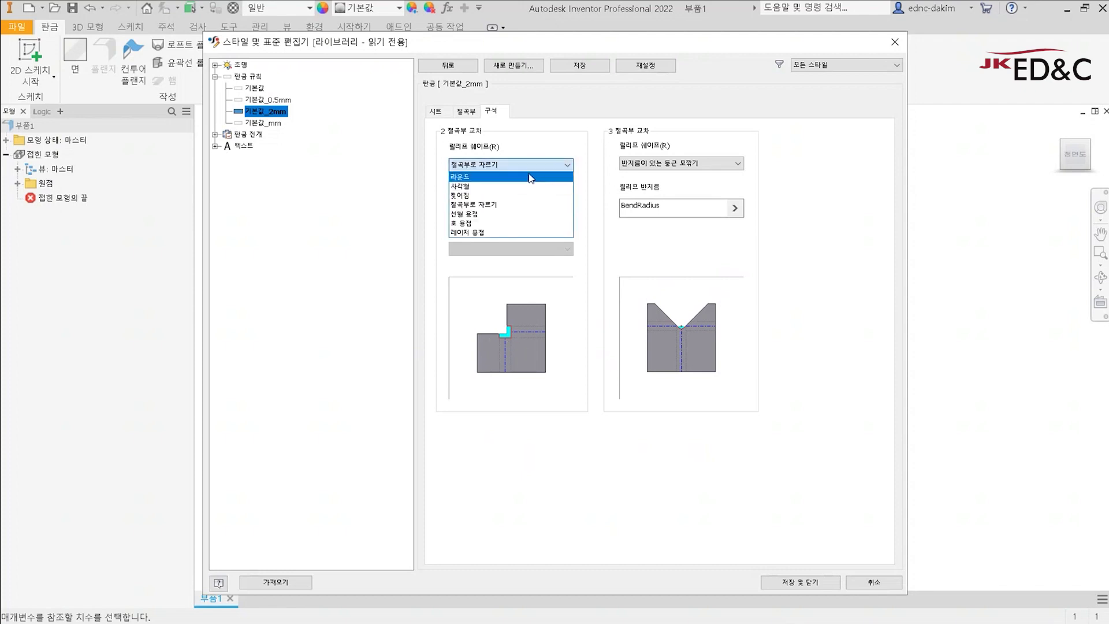
{"action": "left_click", "coordinate": [529, 177]}
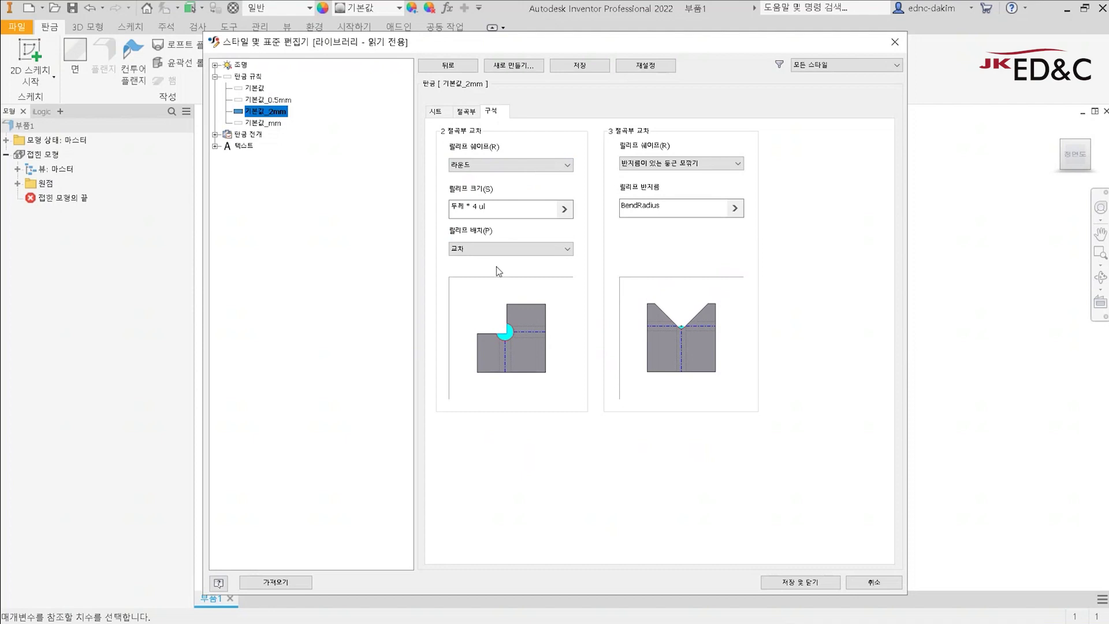
{"action": "left_click", "coordinate": [508, 167]}
{"action": "left_click", "coordinate": [499, 185]}
{"action": "left_click", "coordinate": [502, 166]}
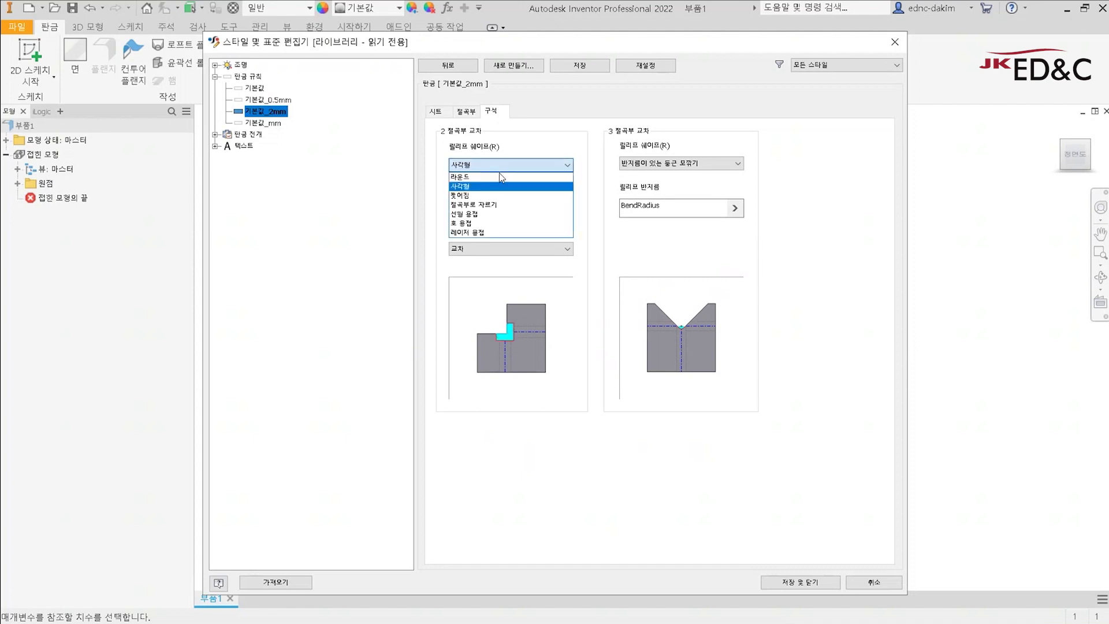
{"action": "left_click", "coordinate": [502, 196]}
{"action": "left_click", "coordinate": [503, 167]}
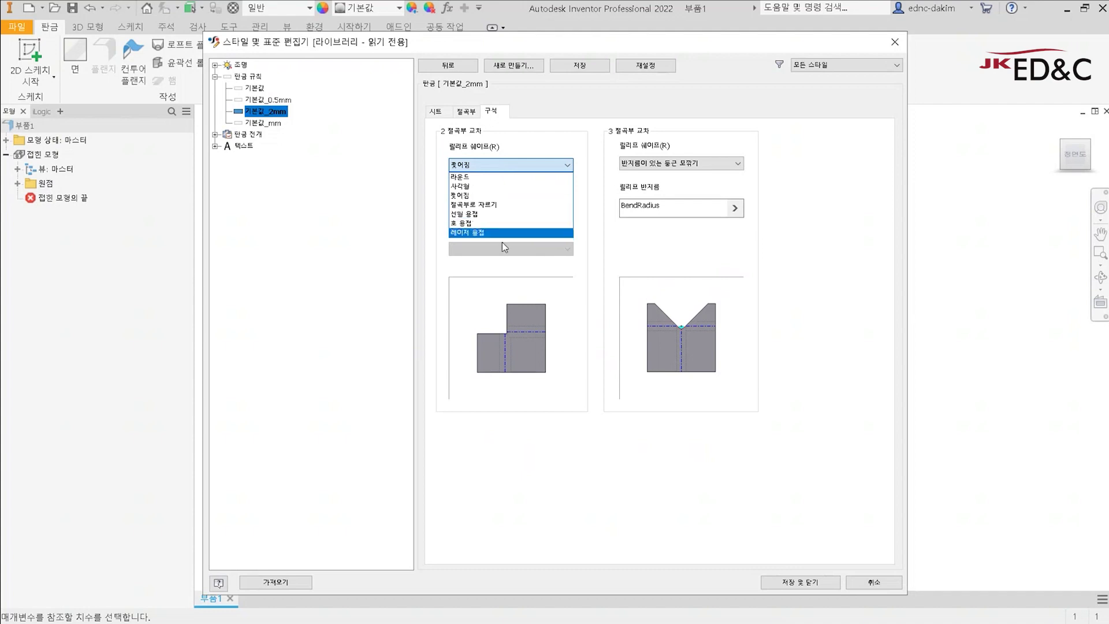
{"action": "left_click", "coordinate": [519, 176]}
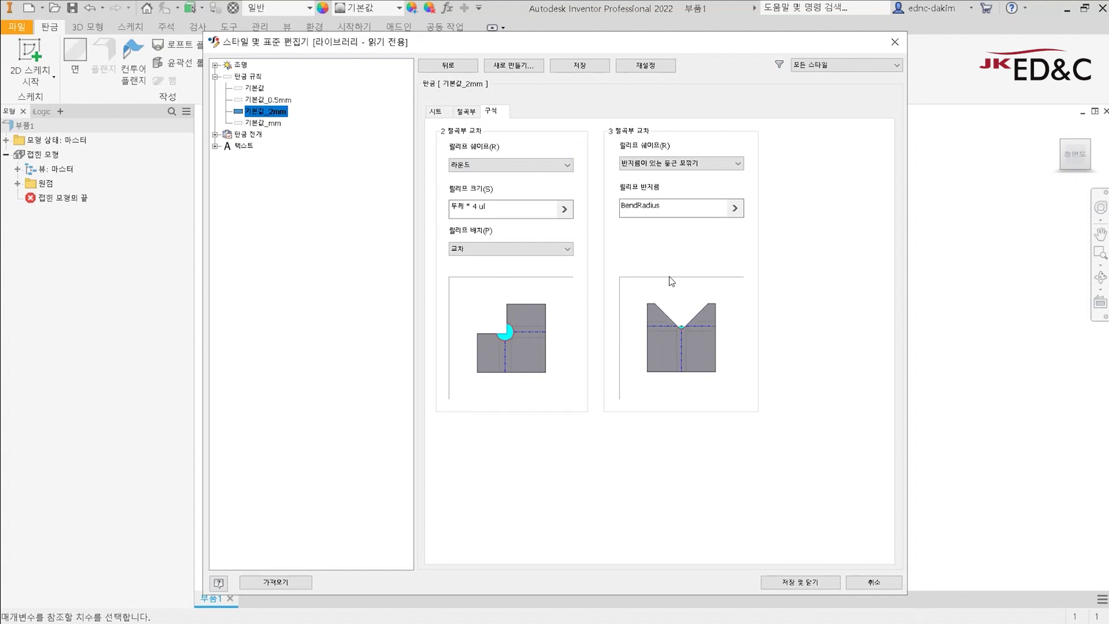
Step: Compare the three-bend corner relief shapes, set the relief to 대체 없음 and save the 기본값_2mm rule
{"action": "left_click", "coordinate": [683, 168]}
{"action": "left_click", "coordinate": [681, 184]}
{"action": "left_click", "coordinate": [680, 165]}
{"action": "left_click", "coordinate": [671, 195]}
{"action": "left_click", "coordinate": [681, 164]}
{"action": "left_click", "coordinate": [679, 185]}
{"action": "left_click", "coordinate": [681, 164]}
{"action": "left_click", "coordinate": [679, 193]}
{"action": "left_click", "coordinate": [682, 164]}
{"action": "left_click", "coordinate": [687, 178]}
{"action": "left_click", "coordinate": [681, 164]}
{"action": "left_click", "coordinate": [683, 175]}
{"action": "left_click", "coordinate": [682, 164]}
{"action": "left_click", "coordinate": [681, 203]}
{"action": "left_click", "coordinate": [682, 164]}
{"action": "left_click", "coordinate": [682, 175]}
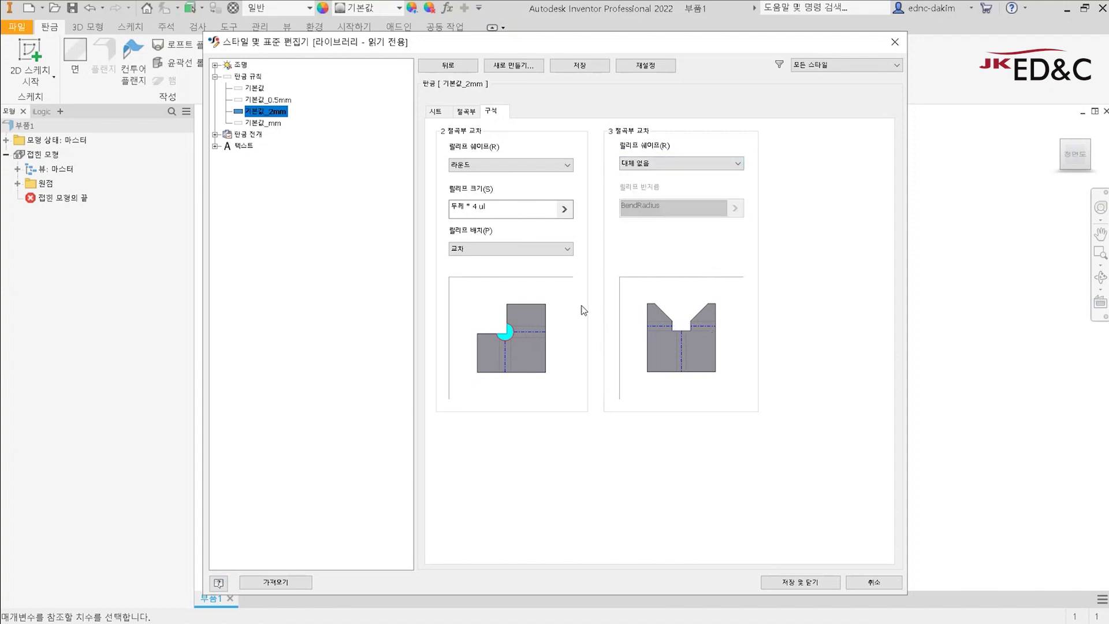
{"action": "left_click", "coordinate": [680, 164]}
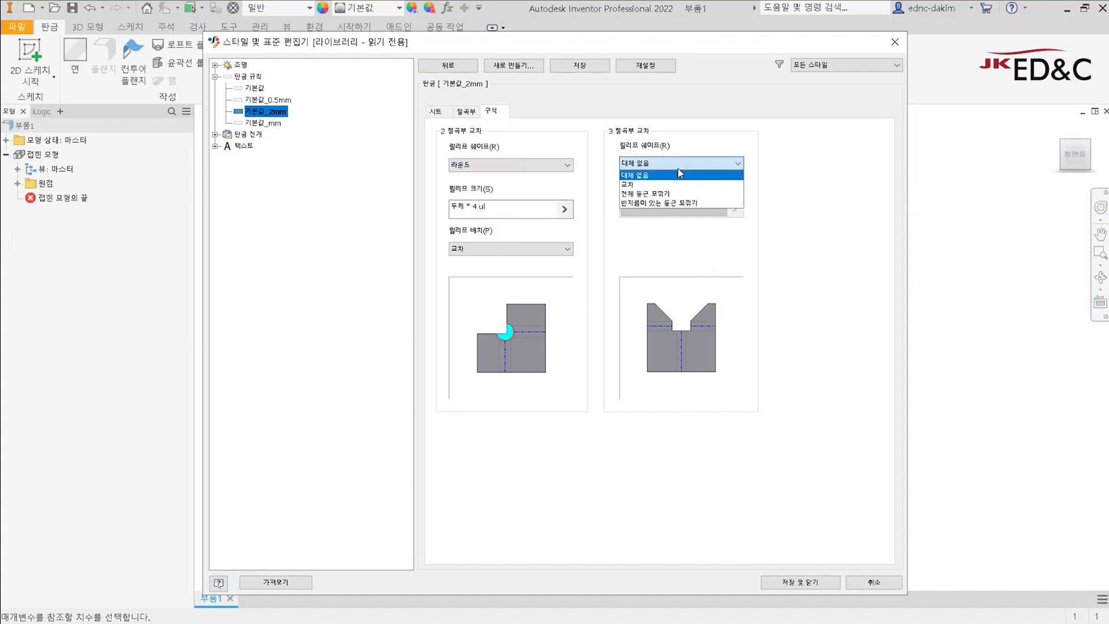
{"action": "left_click", "coordinate": [681, 173]}
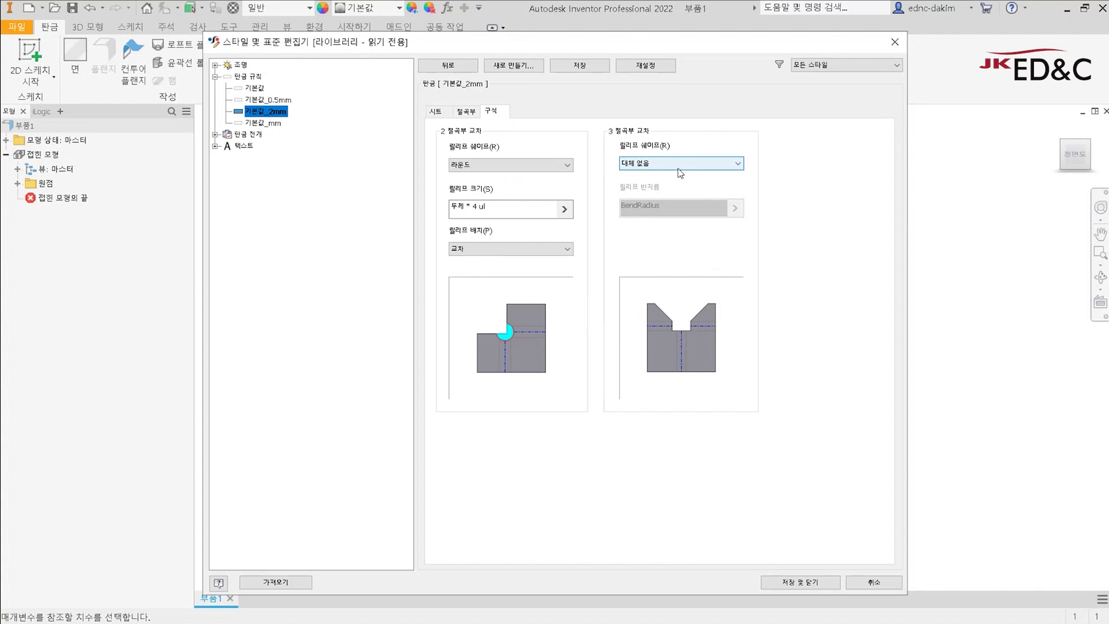
{"action": "left_click", "coordinate": [216, 135]}
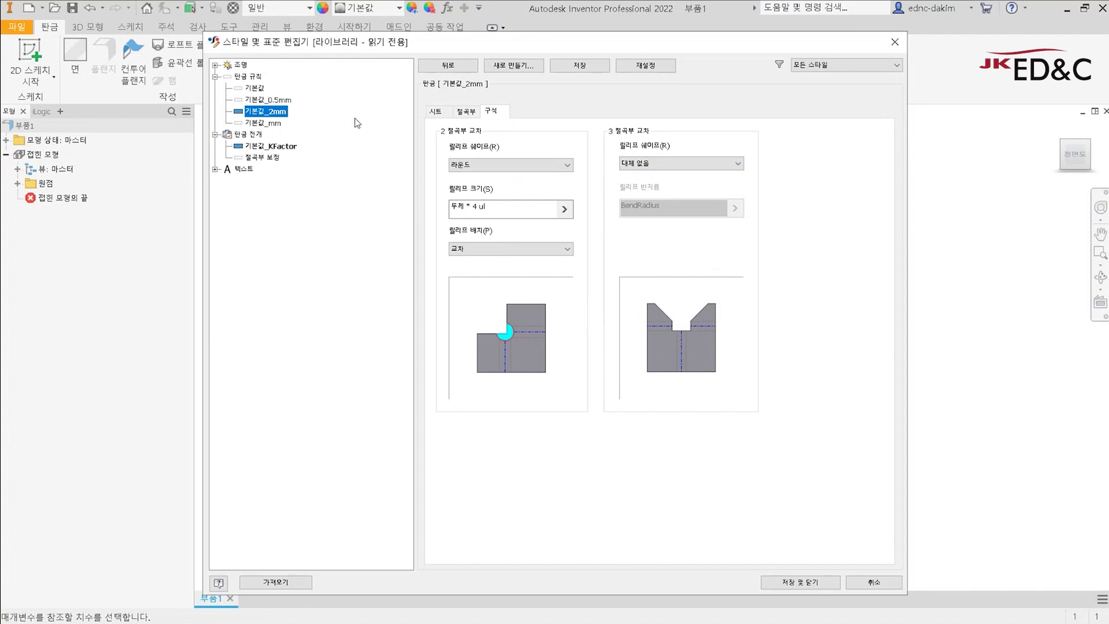
{"action": "left_click", "coordinate": [568, 71]}
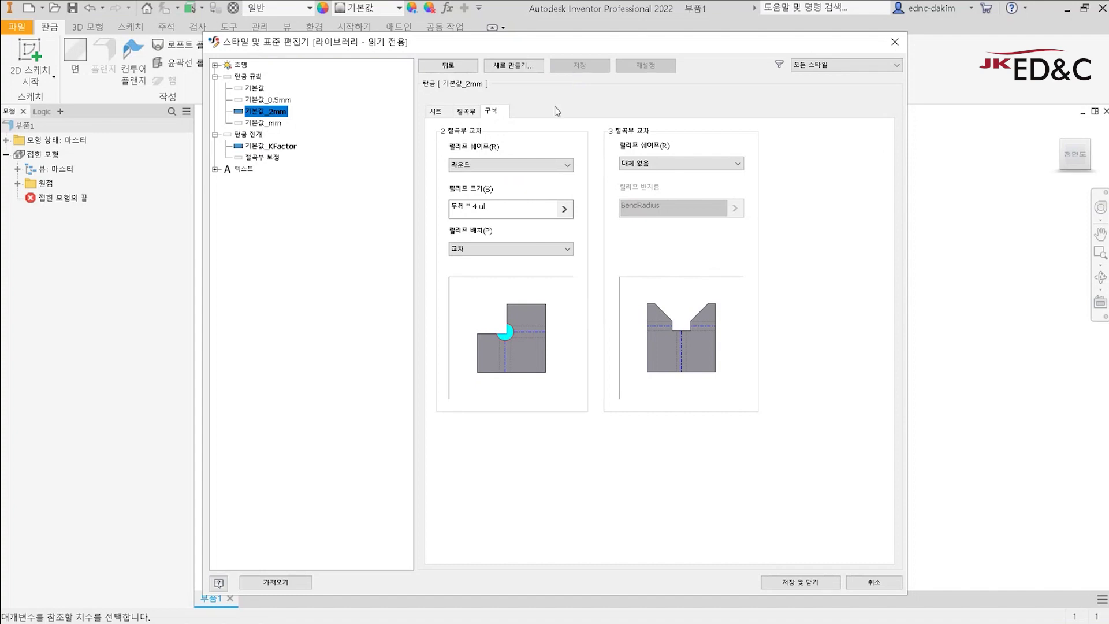
Step: Compare the thickness settings of the 기본값_0.5mm and 기본값_2mm rules, leaving 기본값_2mm as the active rule
{"action": "double_click", "coordinate": [275, 101]}
{"action": "left_click", "coordinate": [441, 111]}
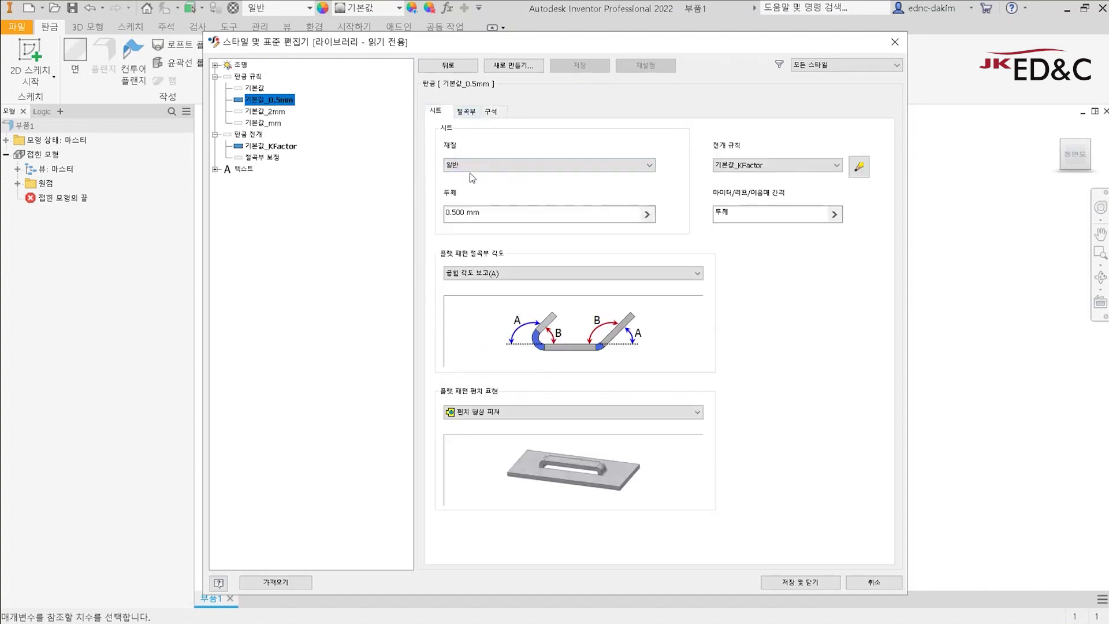
{"action": "left_click_drag", "start_coordinate": [481, 214], "coordinate": [438, 211]}
{"action": "double_click", "coordinate": [281, 111]}
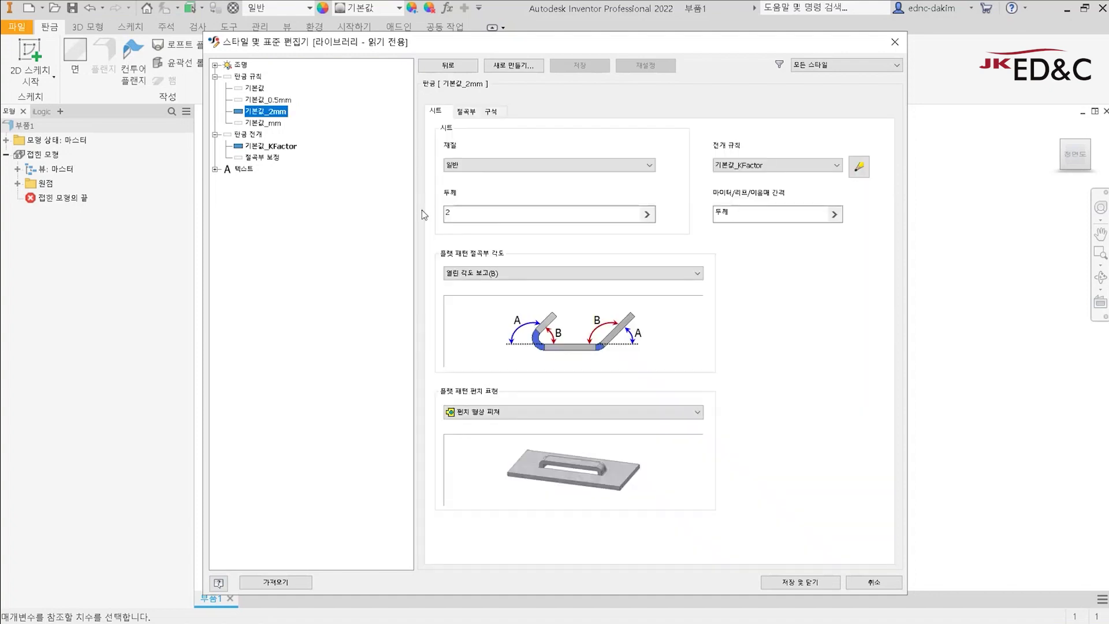
{"action": "left_click", "coordinate": [480, 210]}
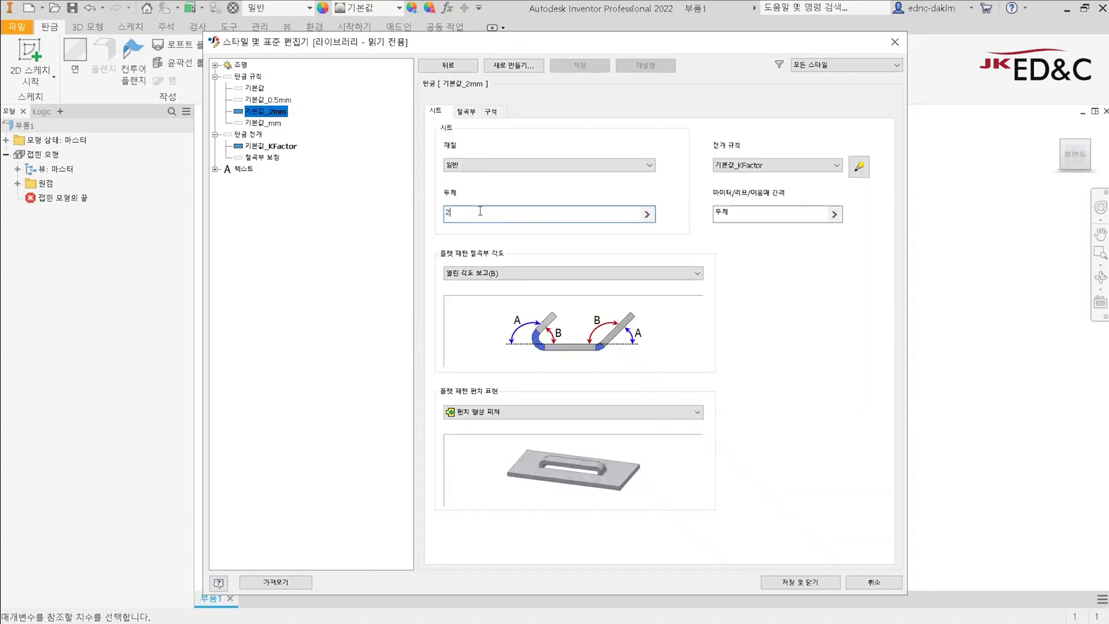
Step: Set the unfold method of the 기본값_KFactor unfold rule to 절곡부 테이블
{"action": "left_click", "coordinate": [271, 146]}
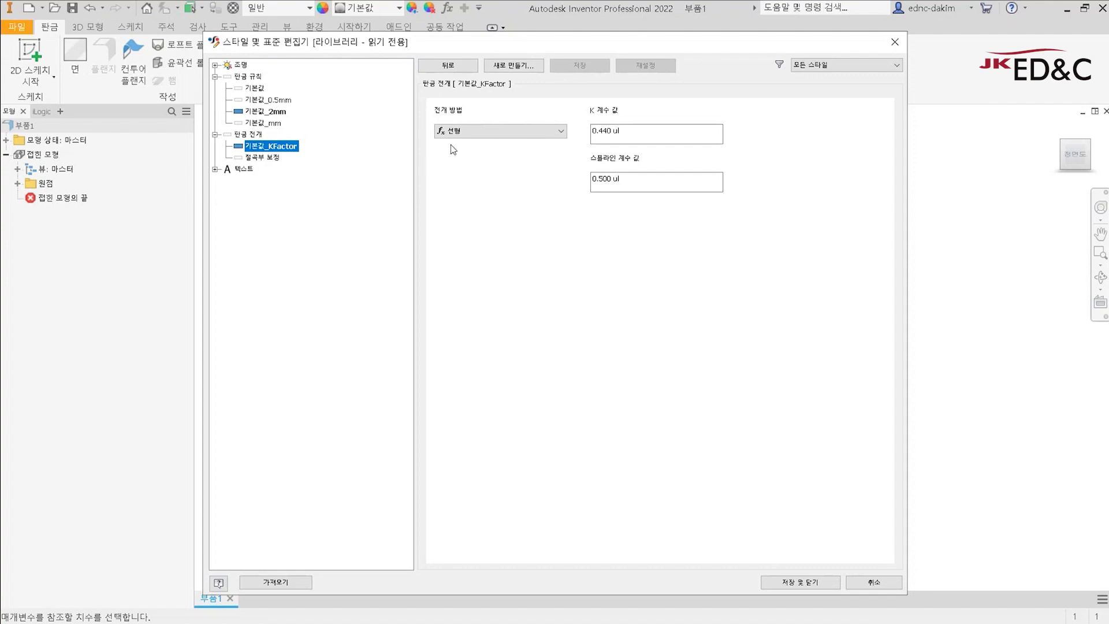
{"action": "left_click", "coordinate": [478, 132]}
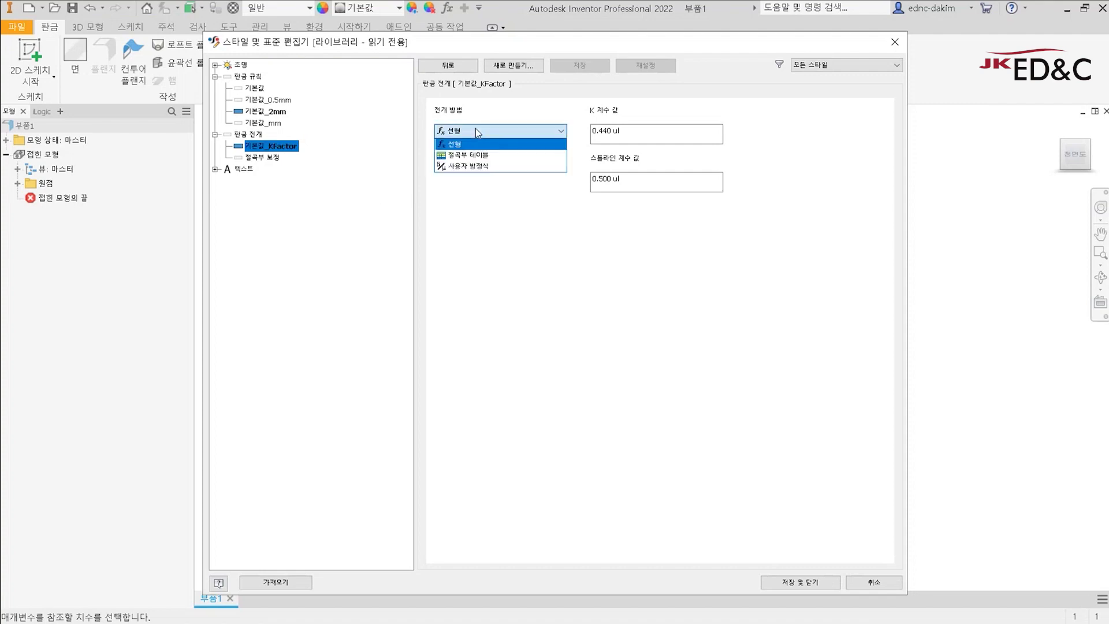
{"action": "left_click", "coordinate": [494, 156]}
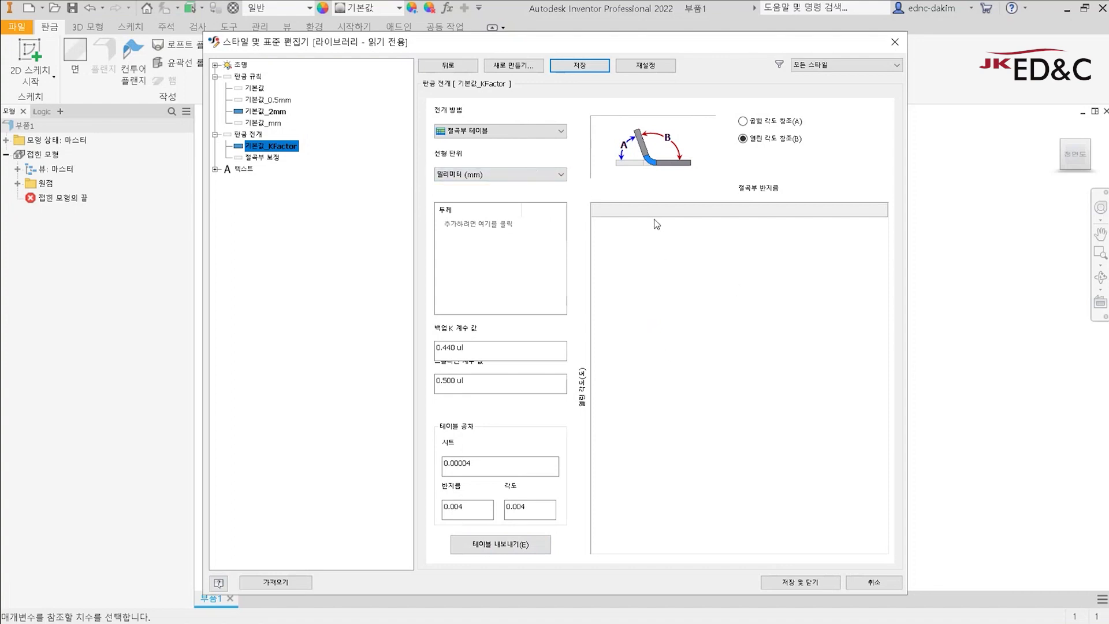
Step: Review the 사용자 방정식 unfold method for the 기본값_KFactor unfold rule and set its method to 선형
{"action": "left_click", "coordinate": [528, 132]}
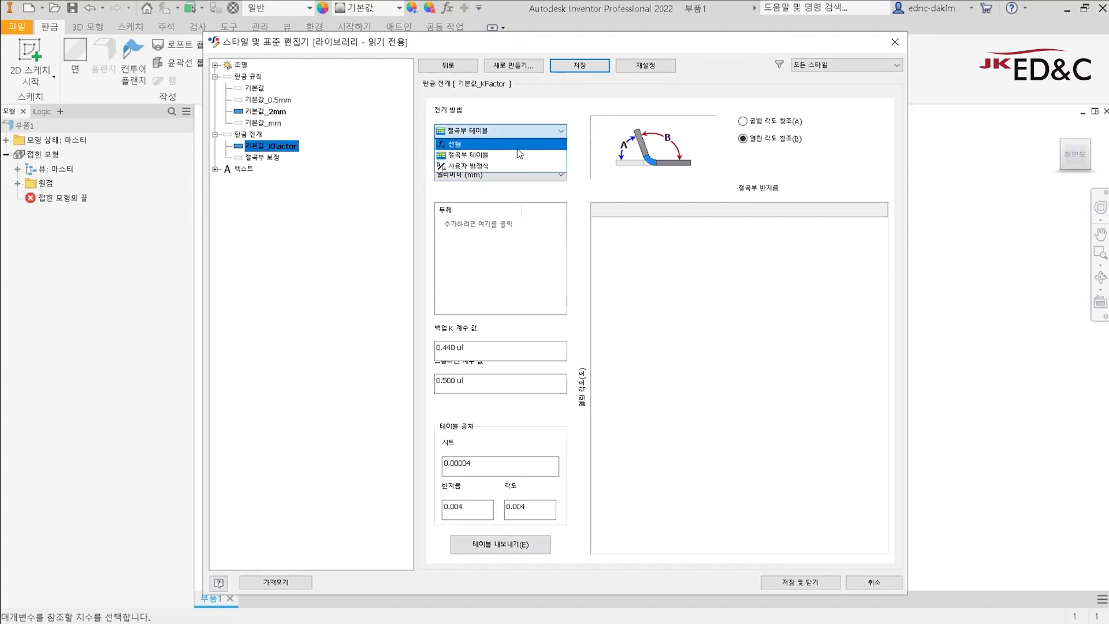
{"action": "left_click", "coordinate": [508, 166]}
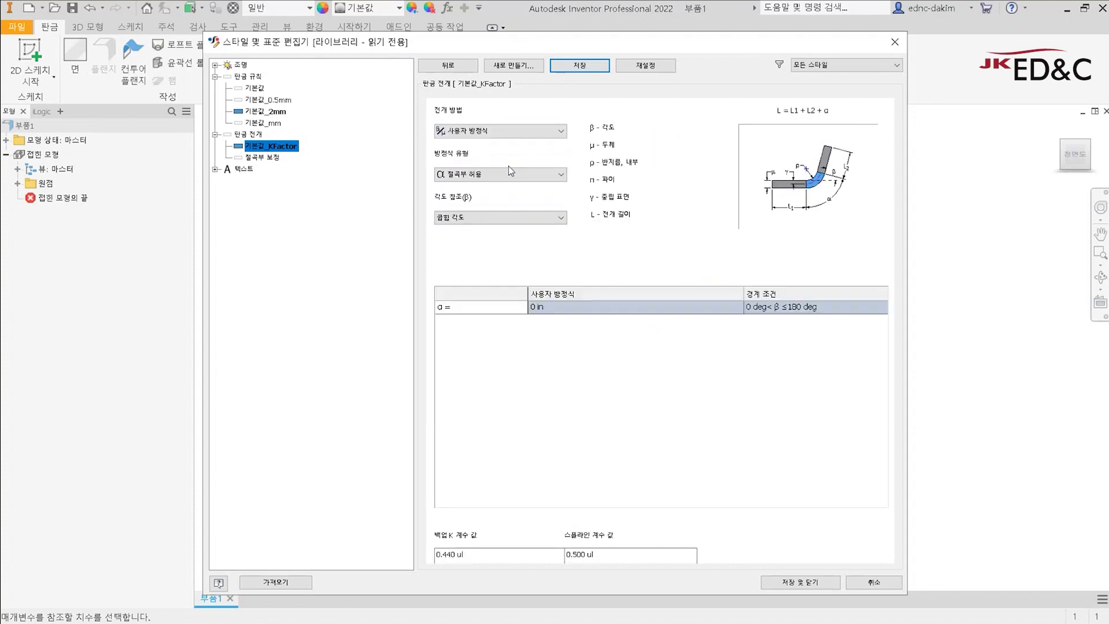
{"action": "left_click", "coordinate": [522, 137]}
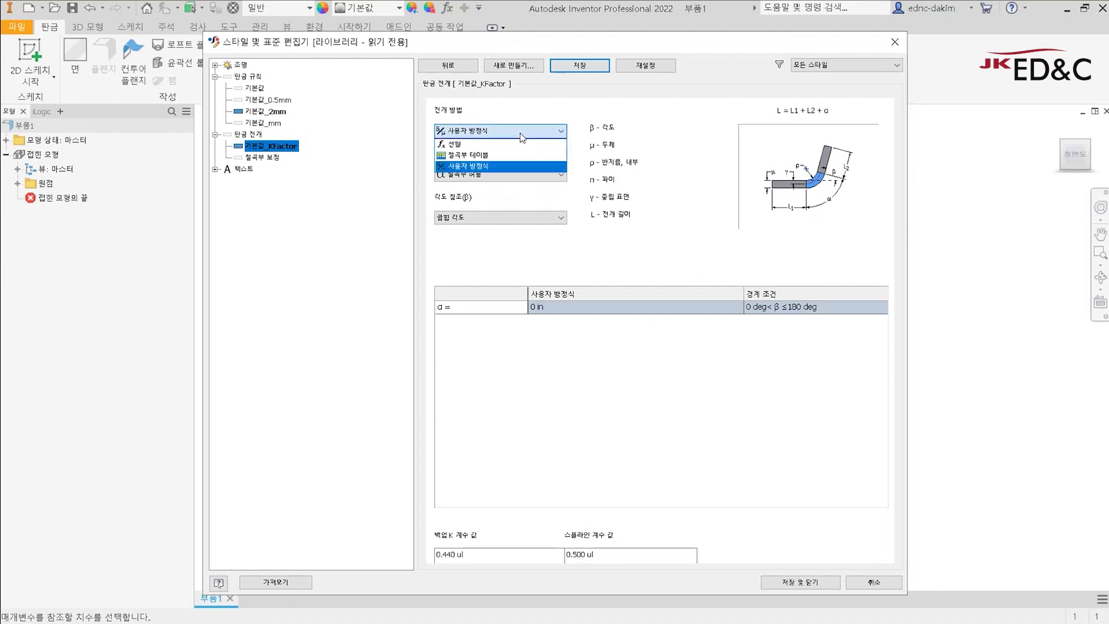
{"action": "left_click", "coordinate": [490, 147]}
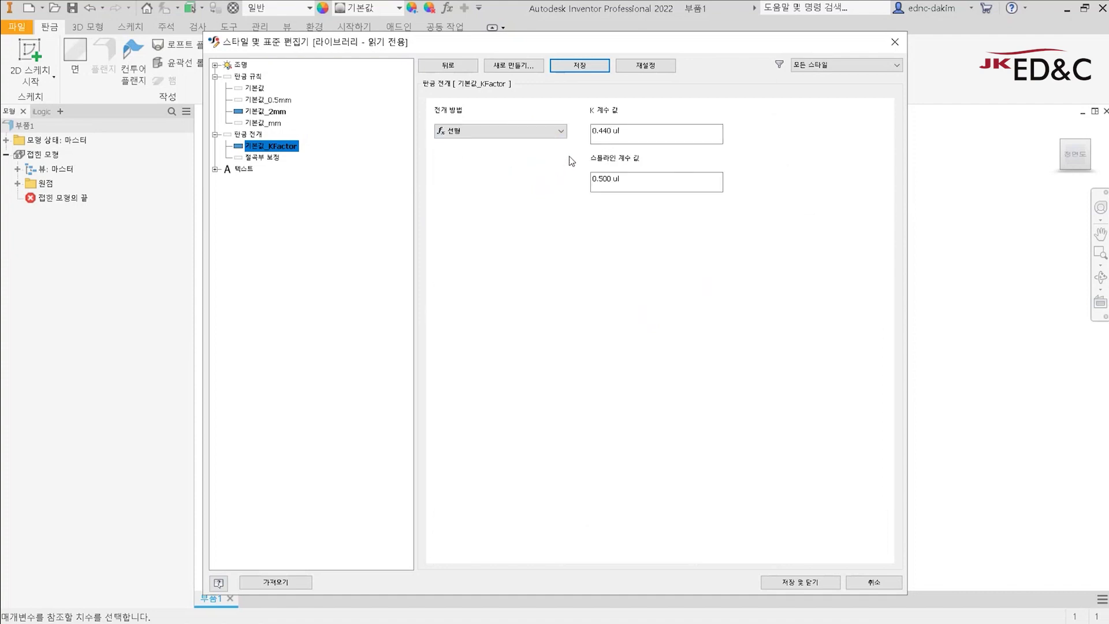
Step: Review the K factor and spline factor values of the 기본값_KFactor rule, and save and close the style editor
{"action": "left_click", "coordinate": [605, 176]}
{"action": "left_click_drag", "start_coordinate": [654, 133], "coordinate": [517, 135]}
{"action": "left_click", "coordinate": [675, 128]}
{"action": "left_click_drag", "start_coordinate": [639, 137], "coordinate": [555, 140]}
{"action": "left_click", "coordinate": [663, 141]}
{"action": "left_click_drag", "start_coordinate": [659, 140], "coordinate": [499, 143]}
{"action": "left_click", "coordinate": [661, 137]}
{"action": "left_click", "coordinate": [802, 585]}
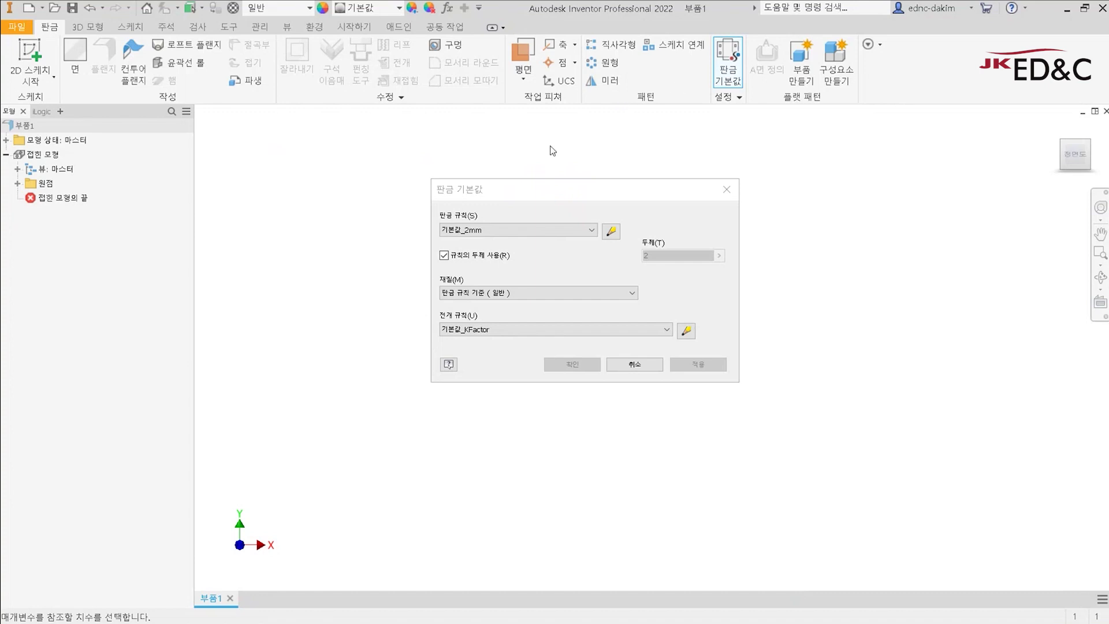
Step: Compare the thickness given by the 기본값_0.5mm and 기본값_2mm rules in the sheet metal defaults, closing them without applying a change
{"action": "left_click", "coordinate": [476, 236]}
{"action": "left_click", "coordinate": [489, 234]}
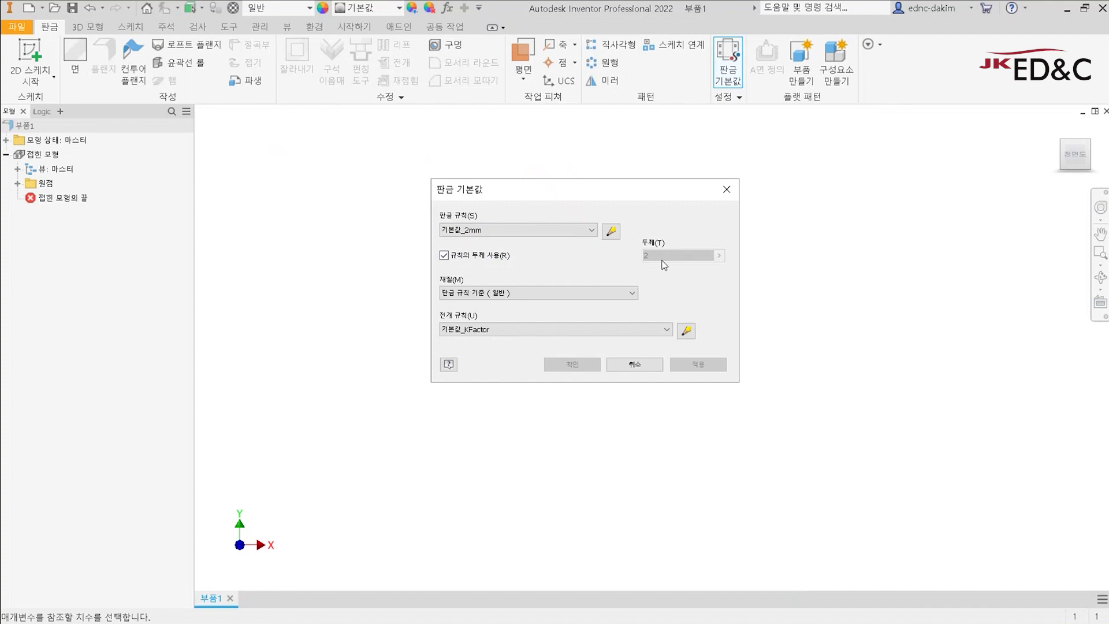
{"action": "left_click", "coordinate": [589, 230]}
{"action": "left_click", "coordinate": [558, 247]}
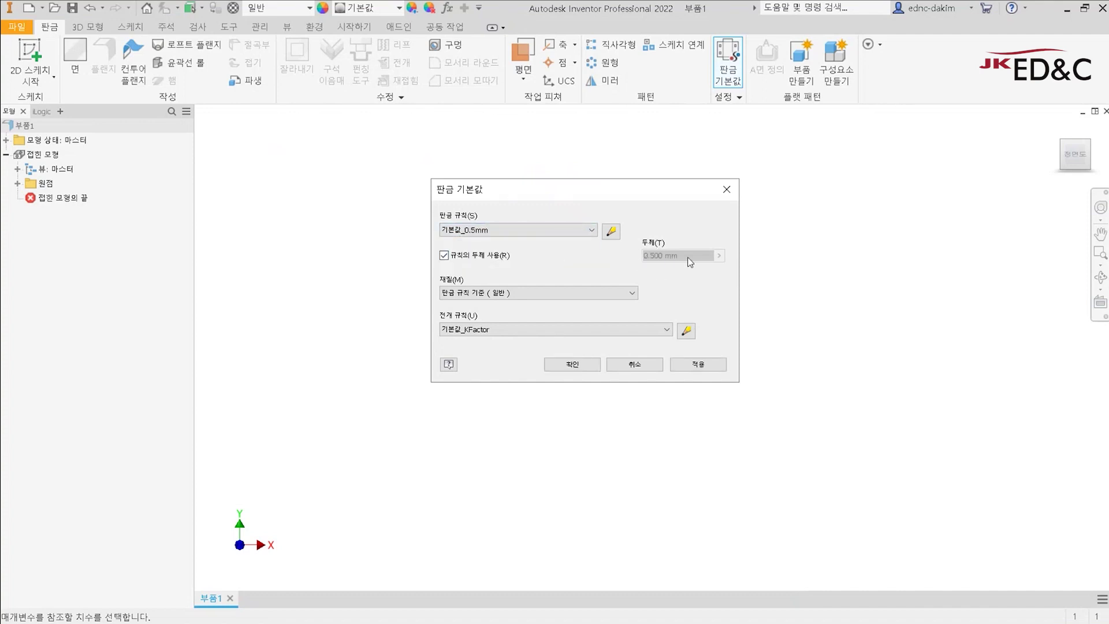
{"action": "left_click", "coordinate": [583, 231]}
{"action": "left_click", "coordinate": [529, 261]}
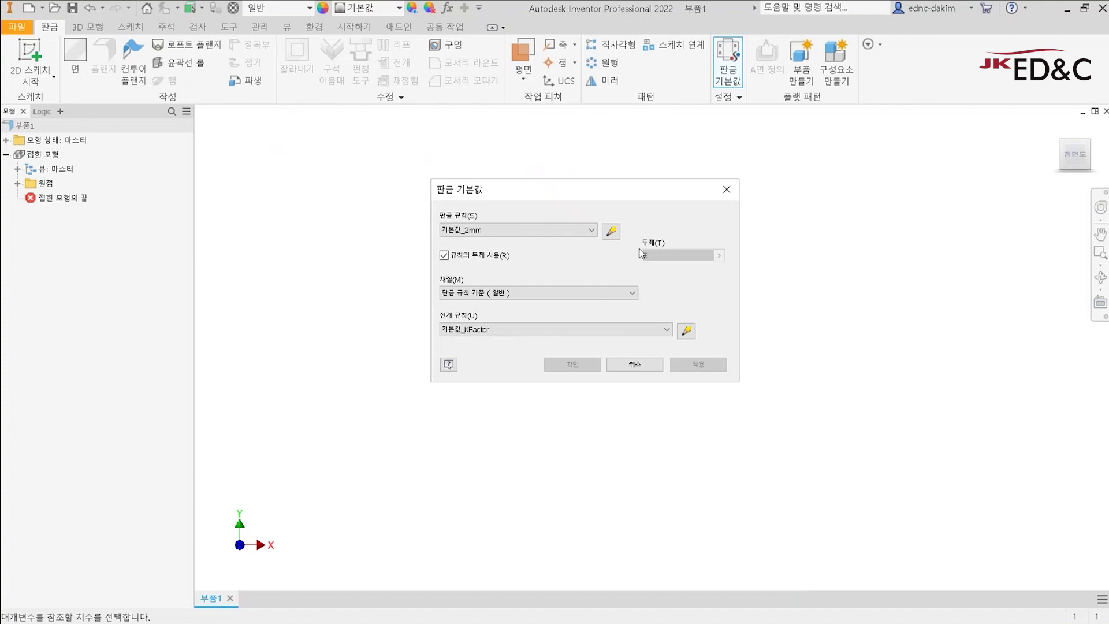
{"action": "left_click", "coordinate": [590, 230]}
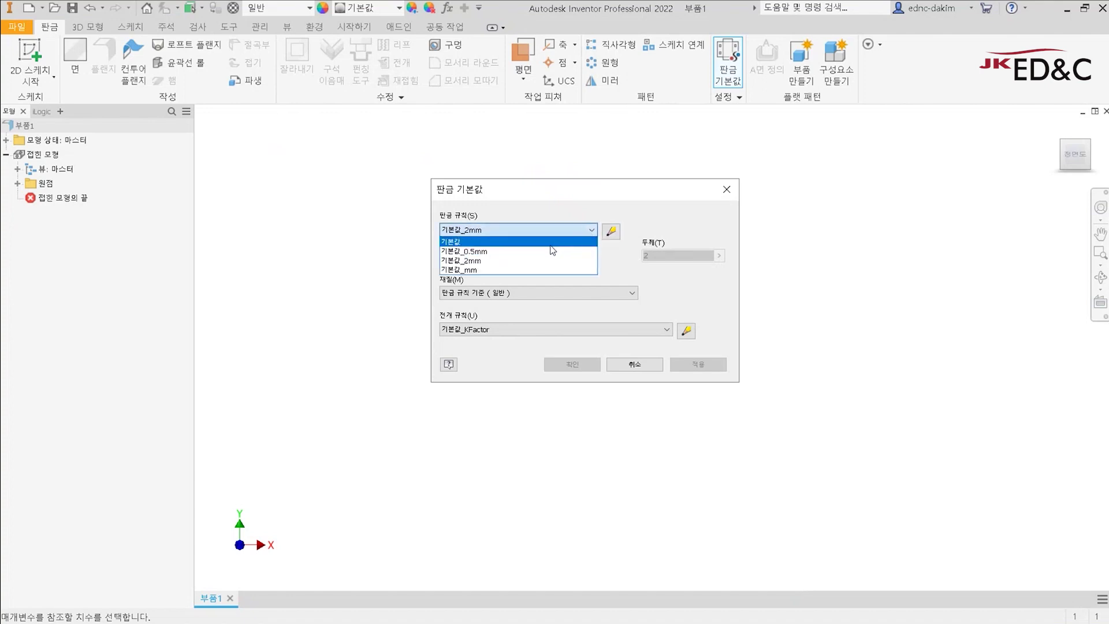
{"action": "left_click", "coordinate": [545, 251]}
{"action": "left_click", "coordinate": [560, 231]}
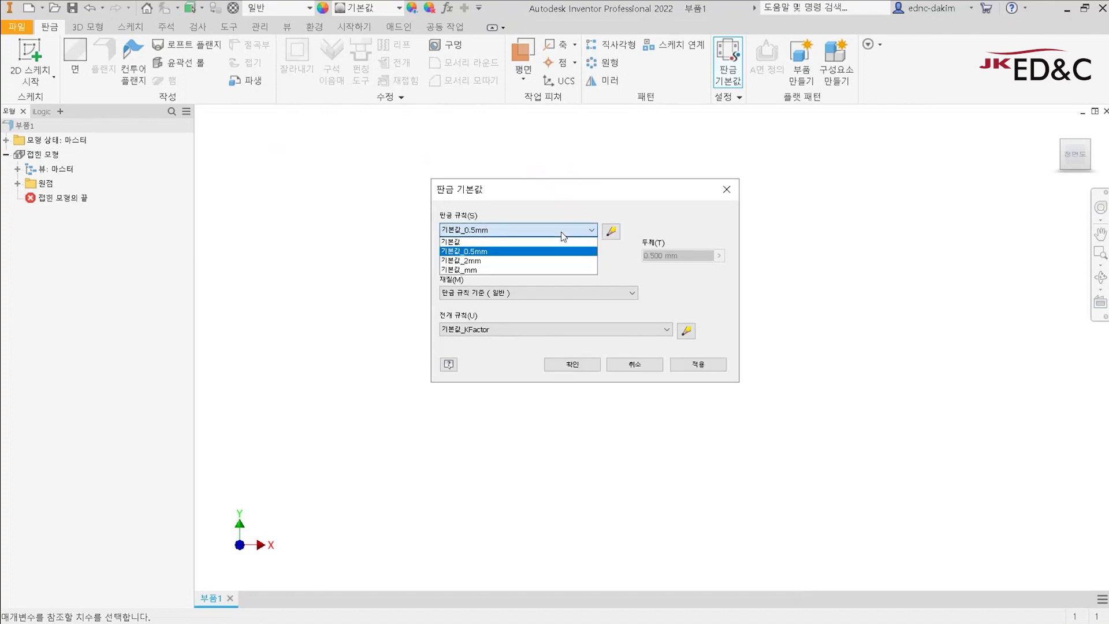
{"action": "left_click", "coordinate": [535, 250]}
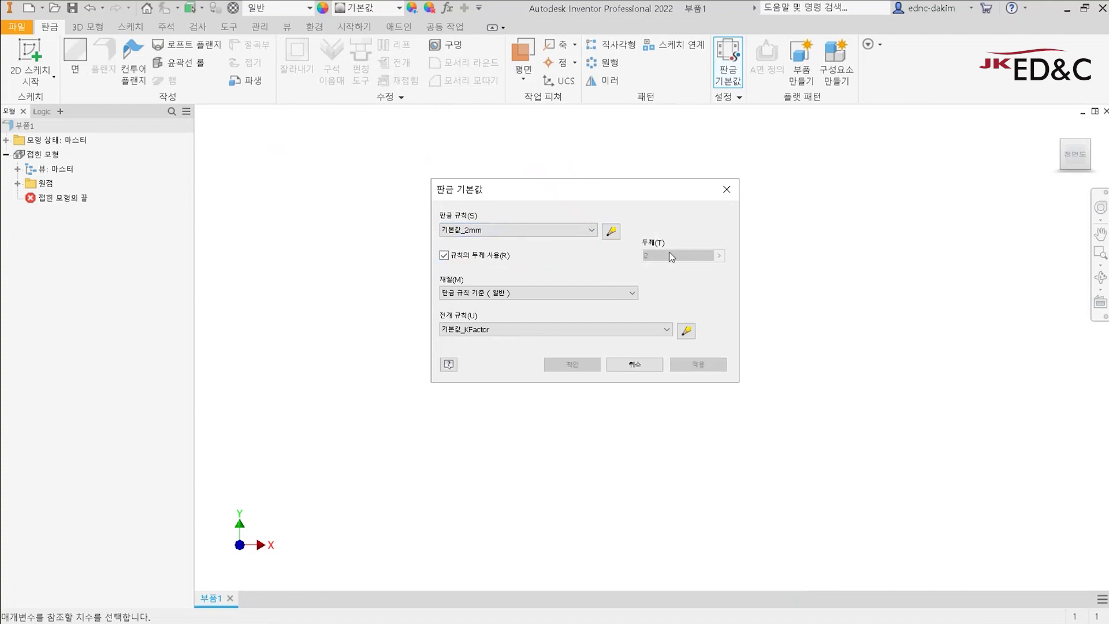
{"action": "left_click", "coordinate": [727, 189]}
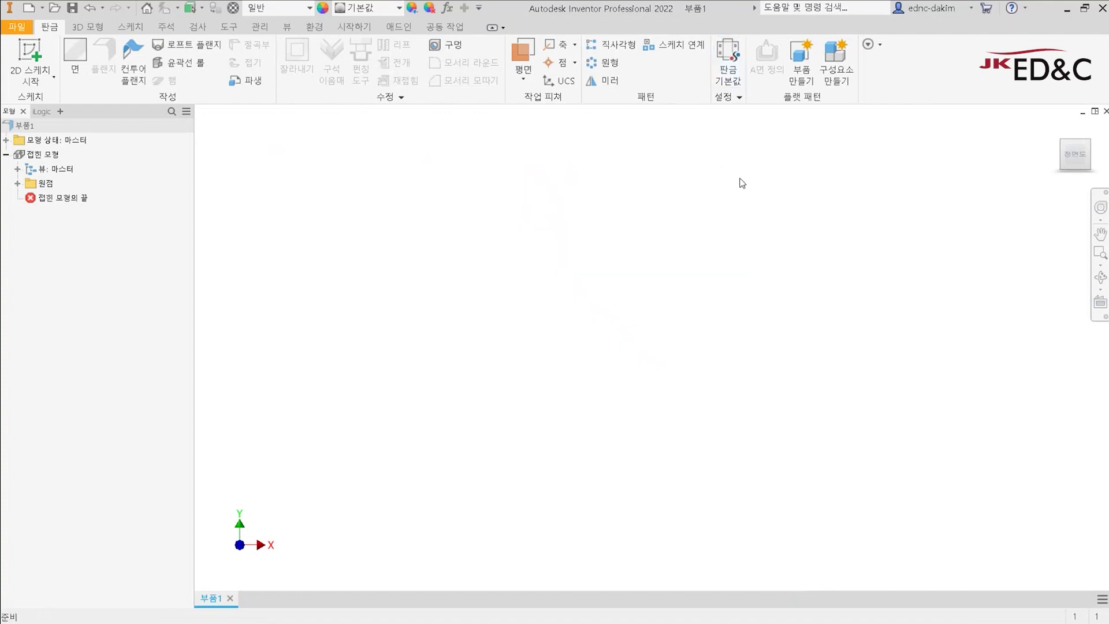
Step: Set the part's sheet metal rule to 기본값_0.5mm in the sheet metal defaults and confirm the change
{"action": "left_click", "coordinate": [728, 69]}
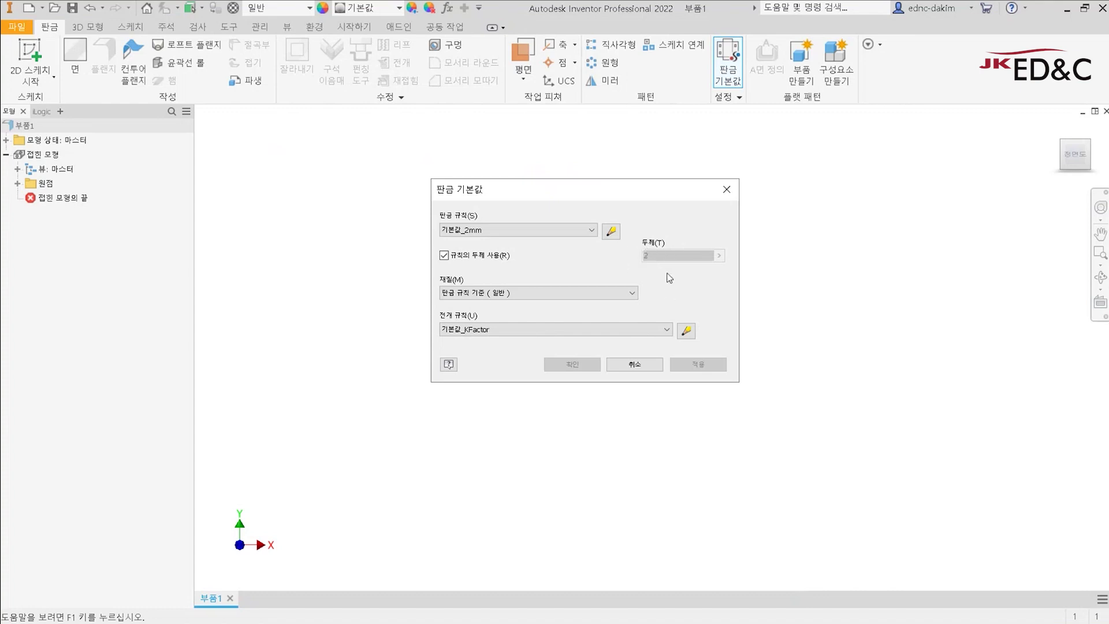
{"action": "left_click", "coordinate": [589, 230]}
{"action": "left_click", "coordinate": [544, 251]}
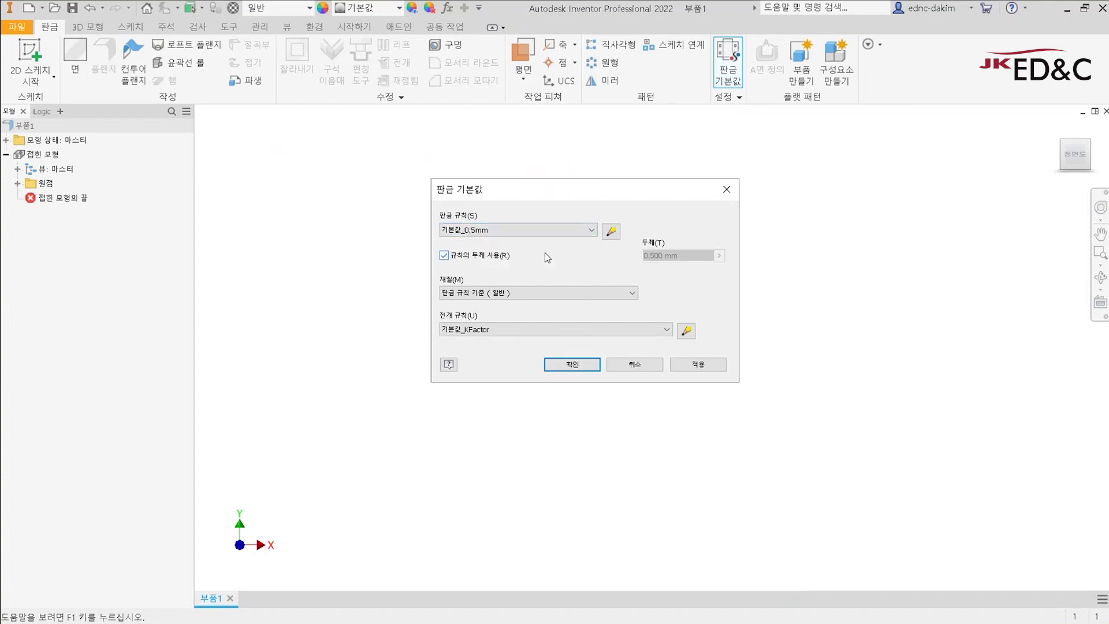
{"action": "left_click", "coordinate": [591, 230]}
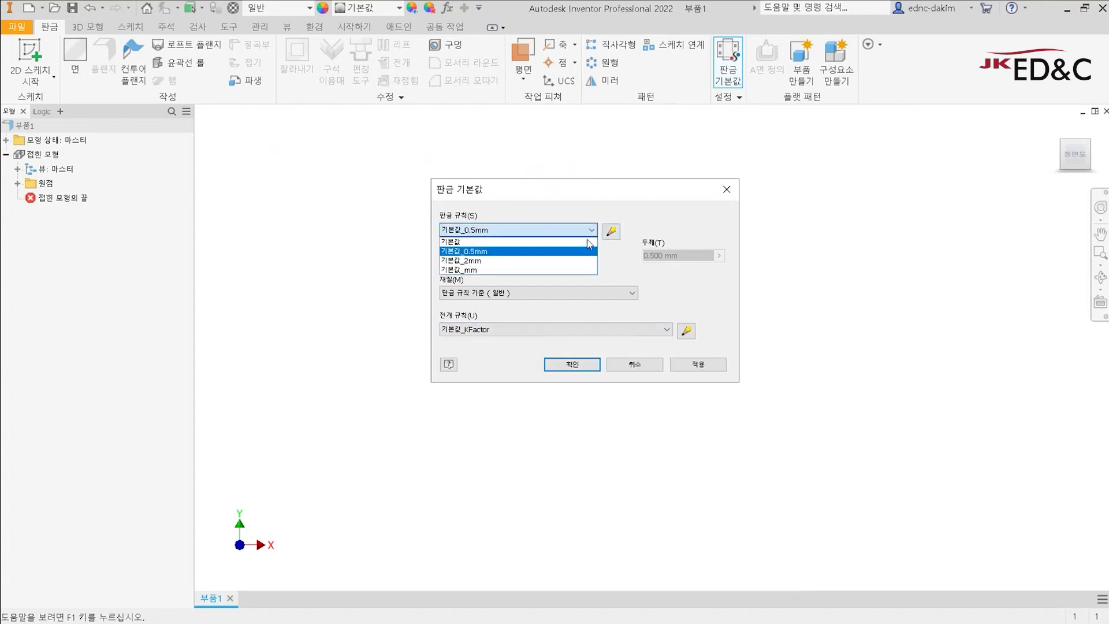
{"action": "left_click", "coordinate": [574, 261]}
{"action": "left_click", "coordinate": [560, 230]}
{"action": "left_click", "coordinate": [559, 252]}
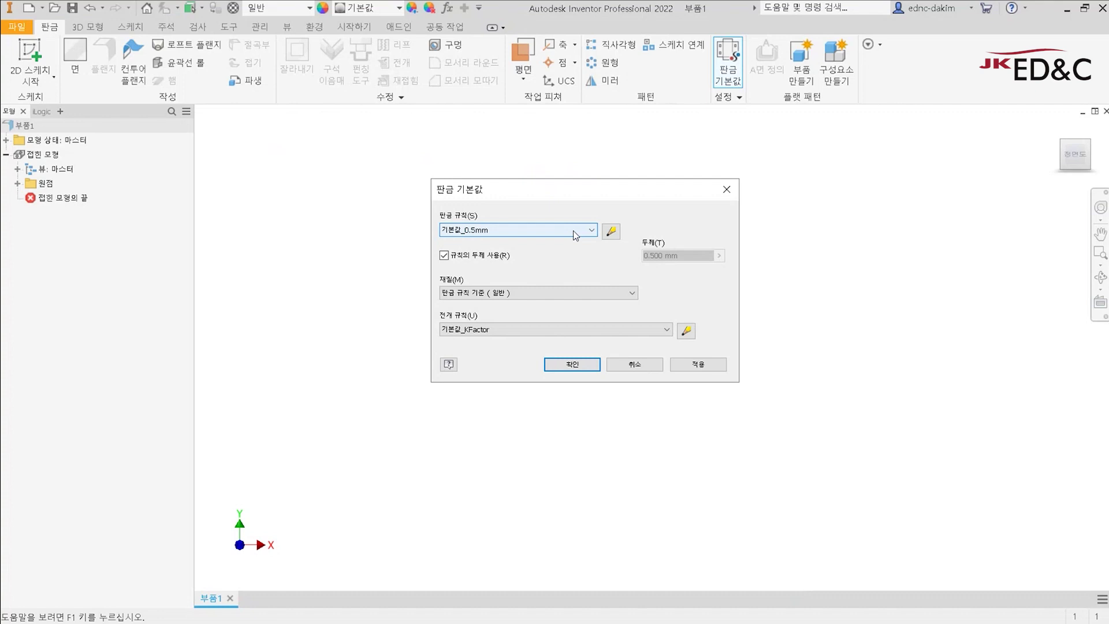
{"action": "left_click", "coordinate": [589, 368]}
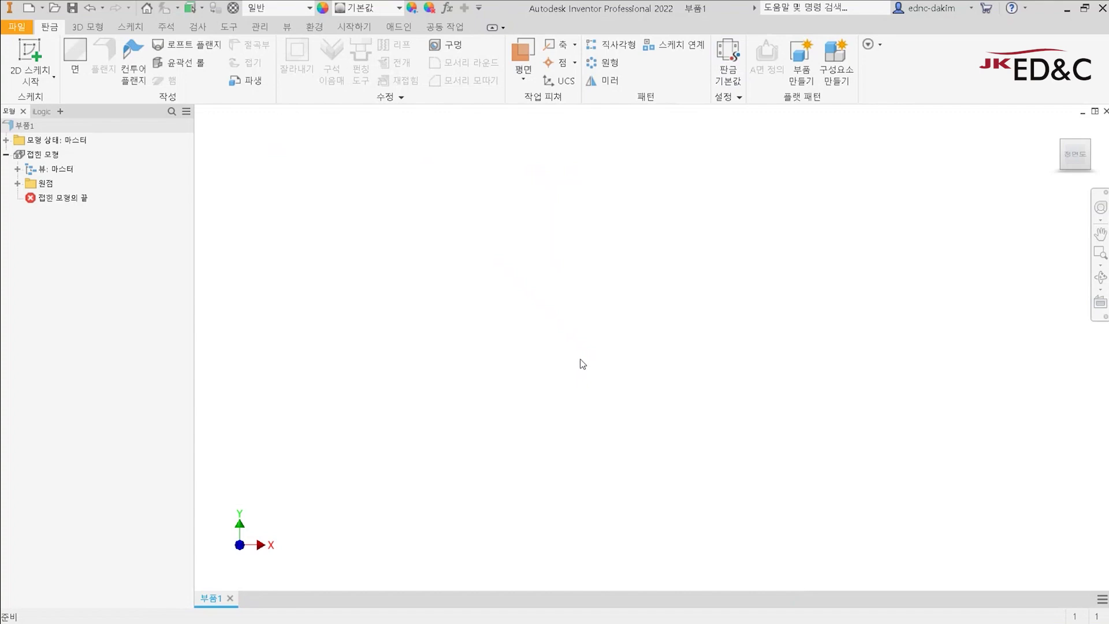